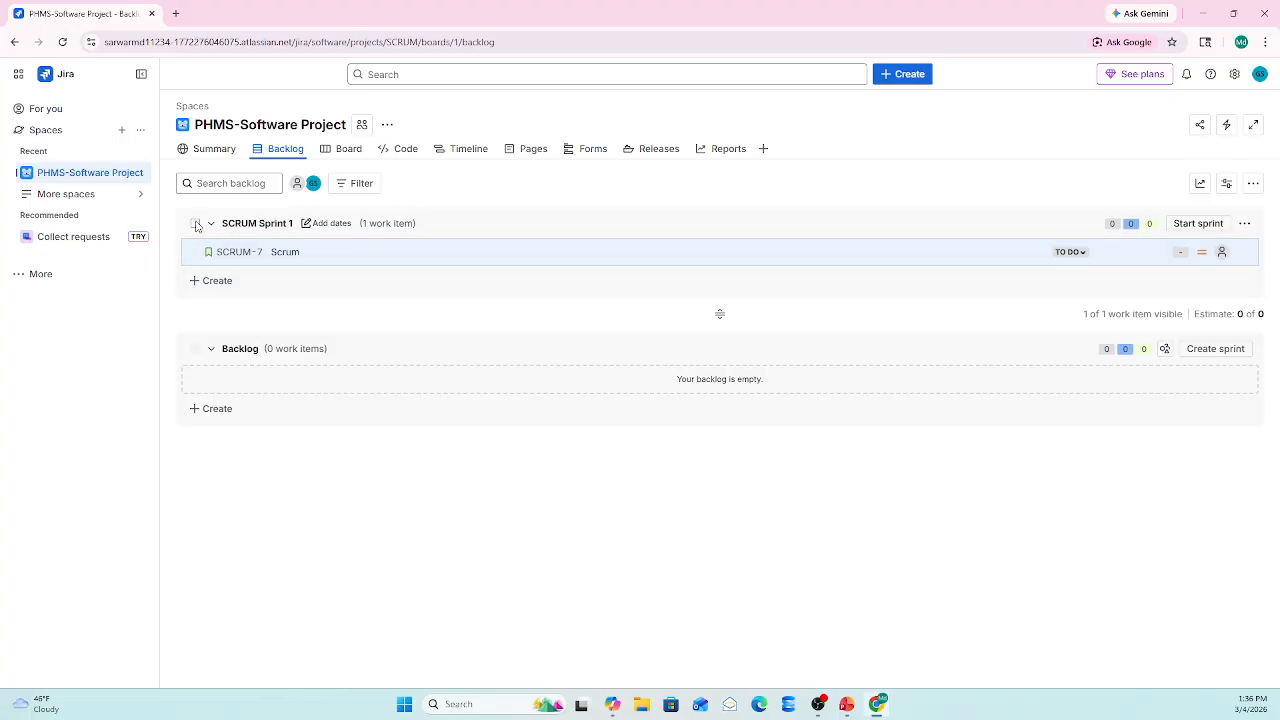
Permanently delete the Scrum work item from SCRUM Sprint 1, confirming with "delete", and dismiss the completion notice.
left_click(196, 224)
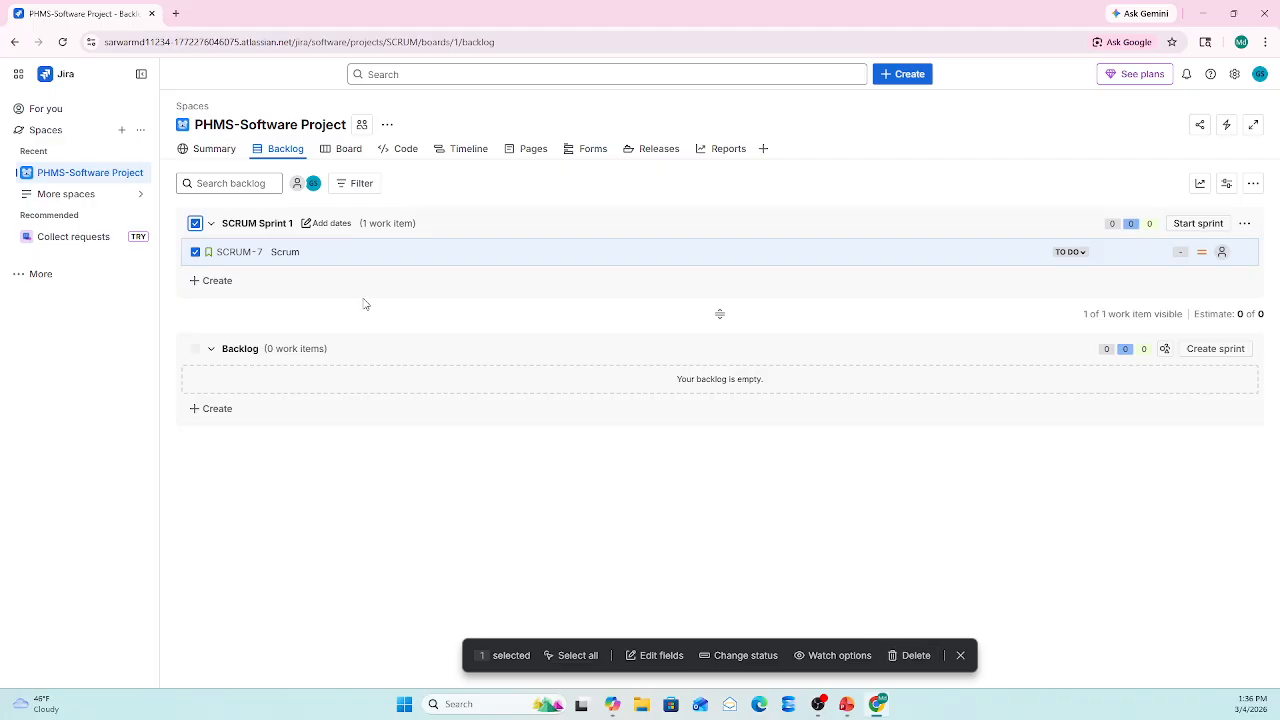
left_click(912, 656)
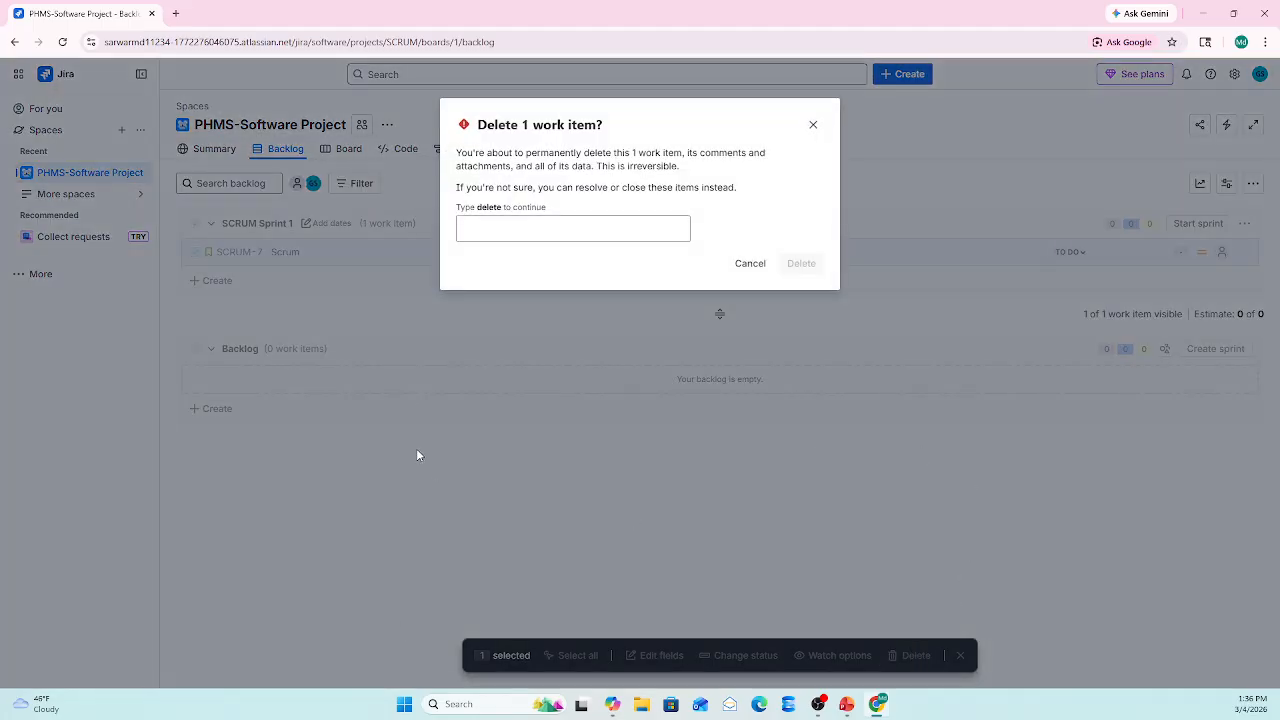
left_click(487, 233)
type("delete")
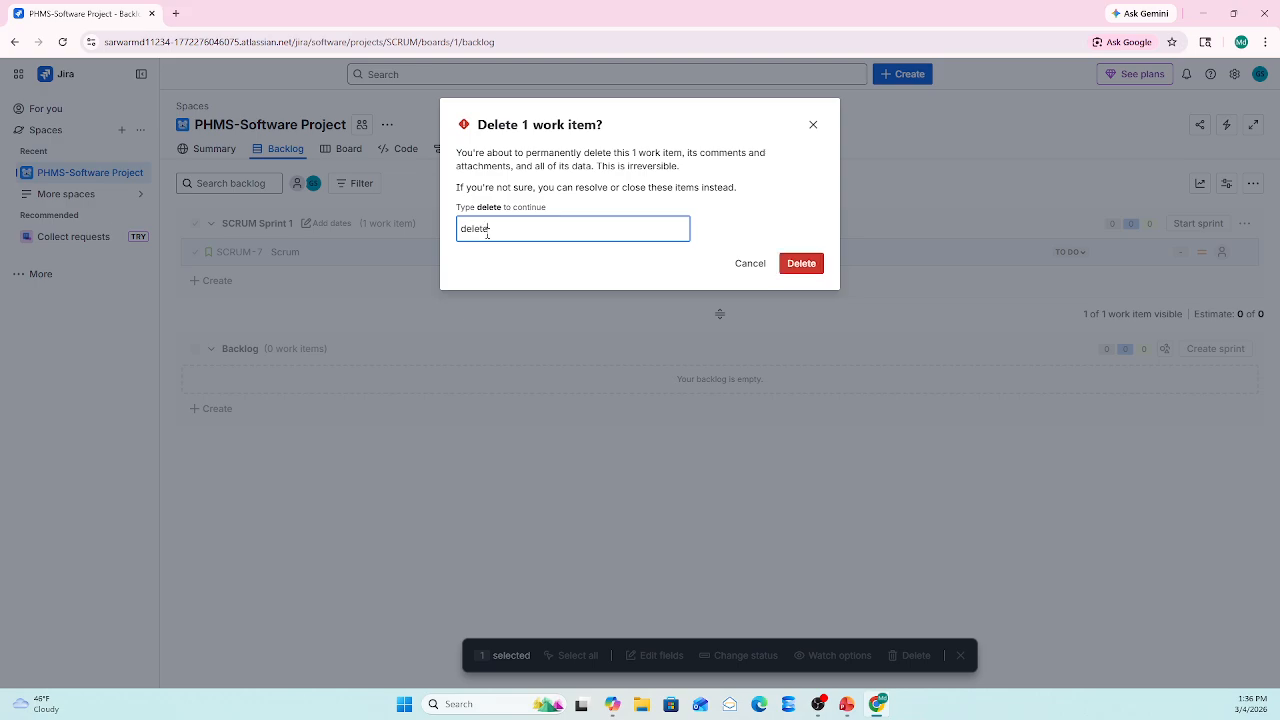
left_click(802, 265)
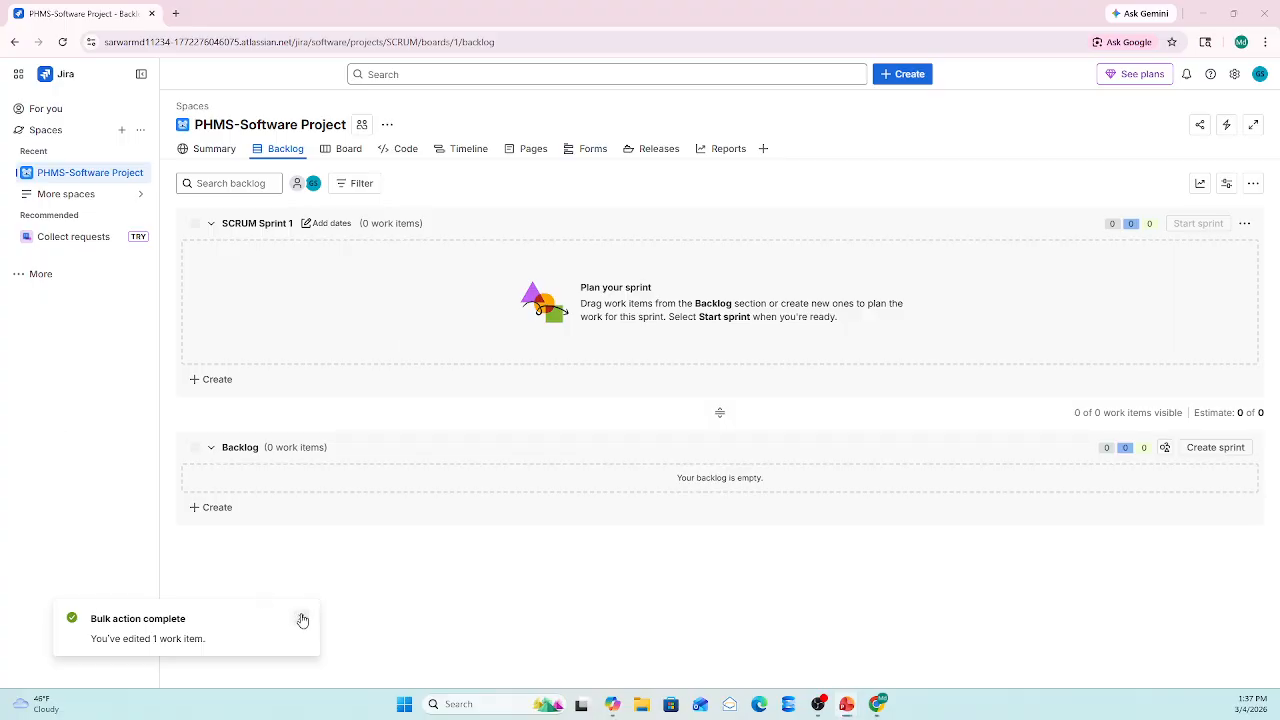
left_click(302, 620)
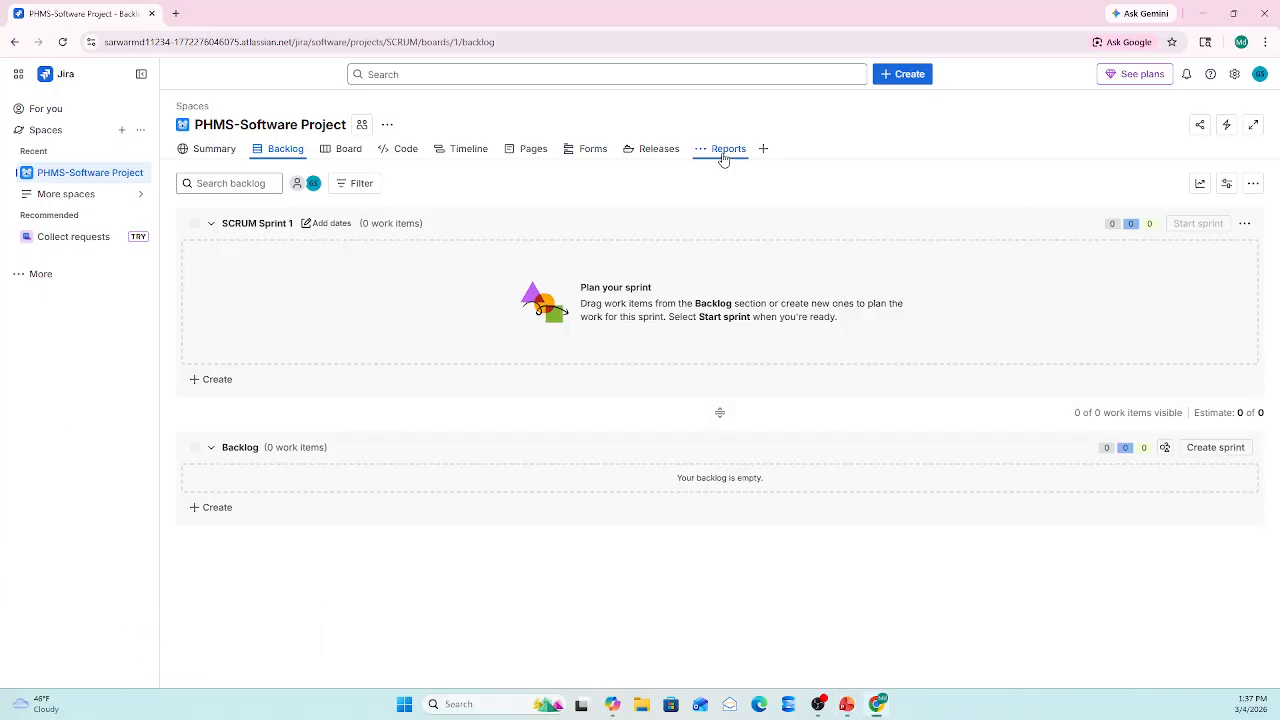
left_click(1245, 226)
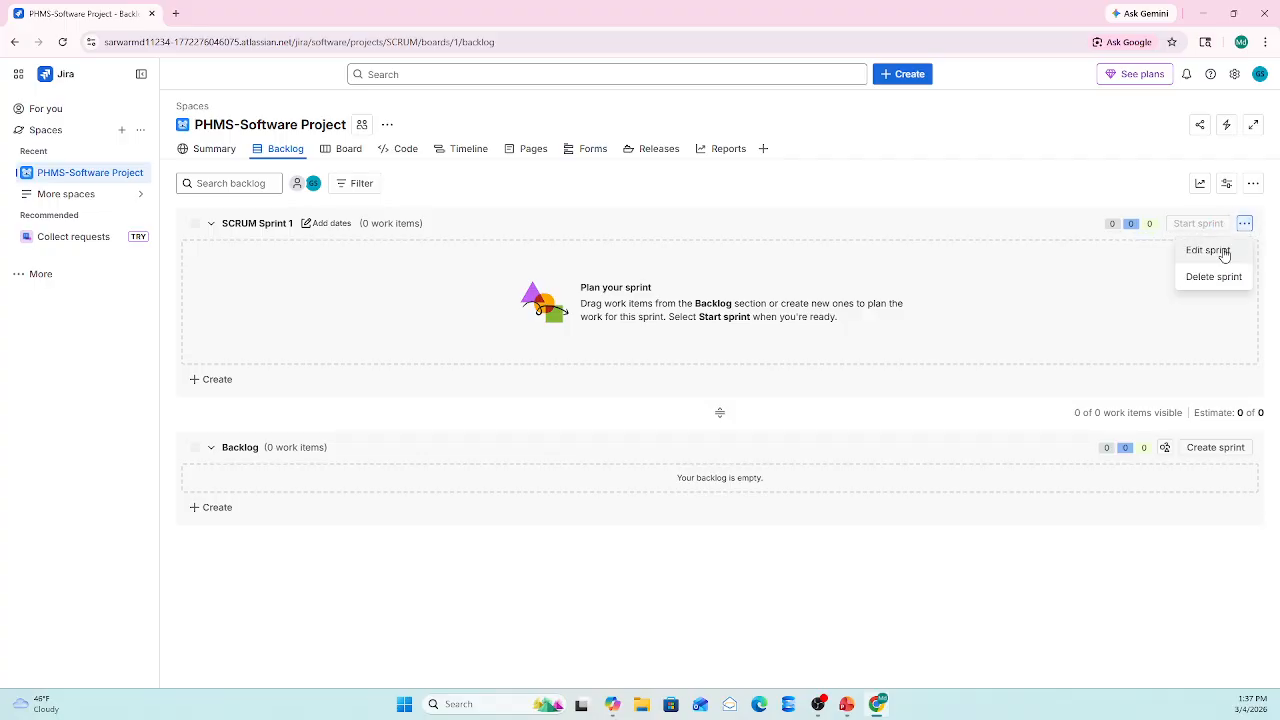
left_click(1034, 183)
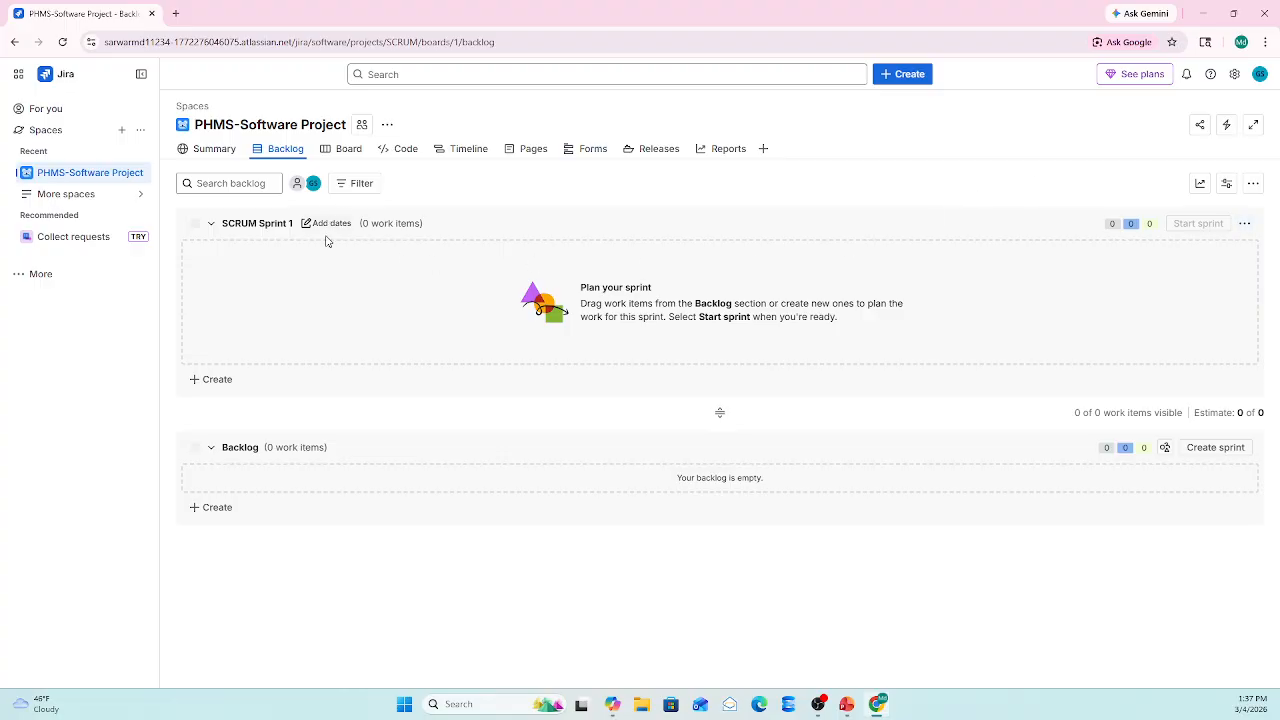
Start a new work item of type Epic with the summary "Implement Patient Appointment Management in PHMS".
left_click(911, 78)
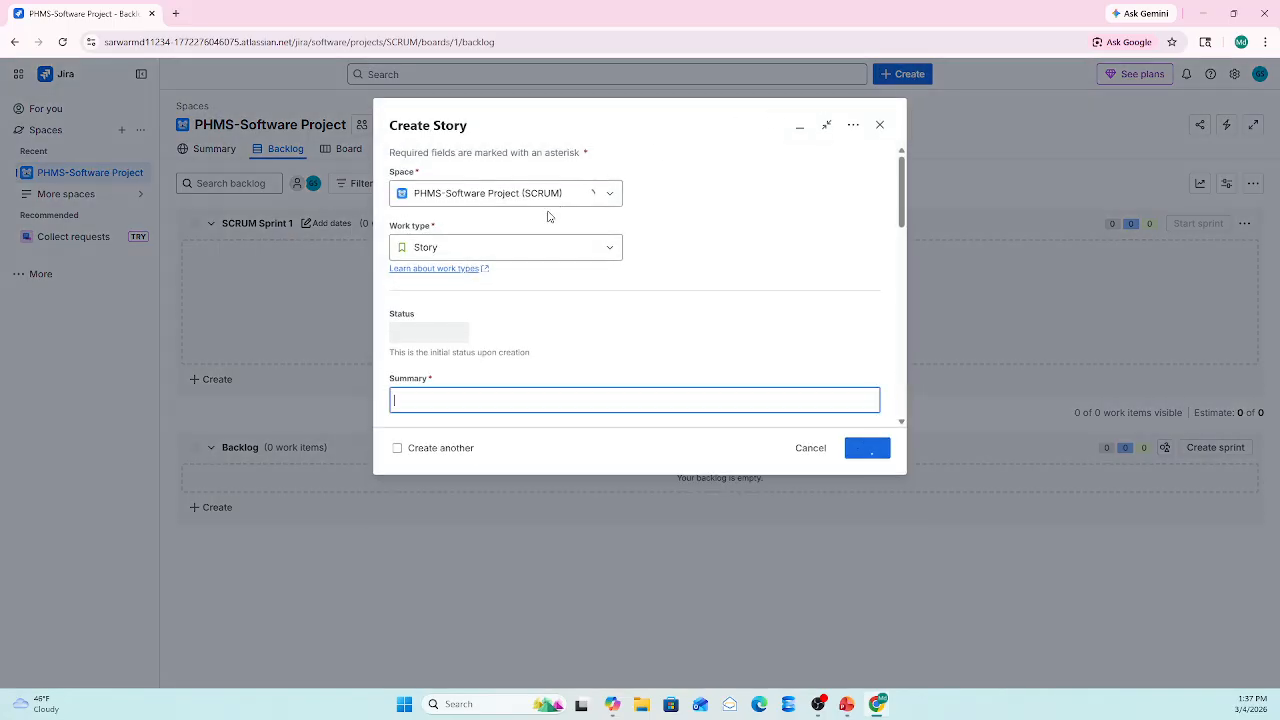
left_click(477, 250)
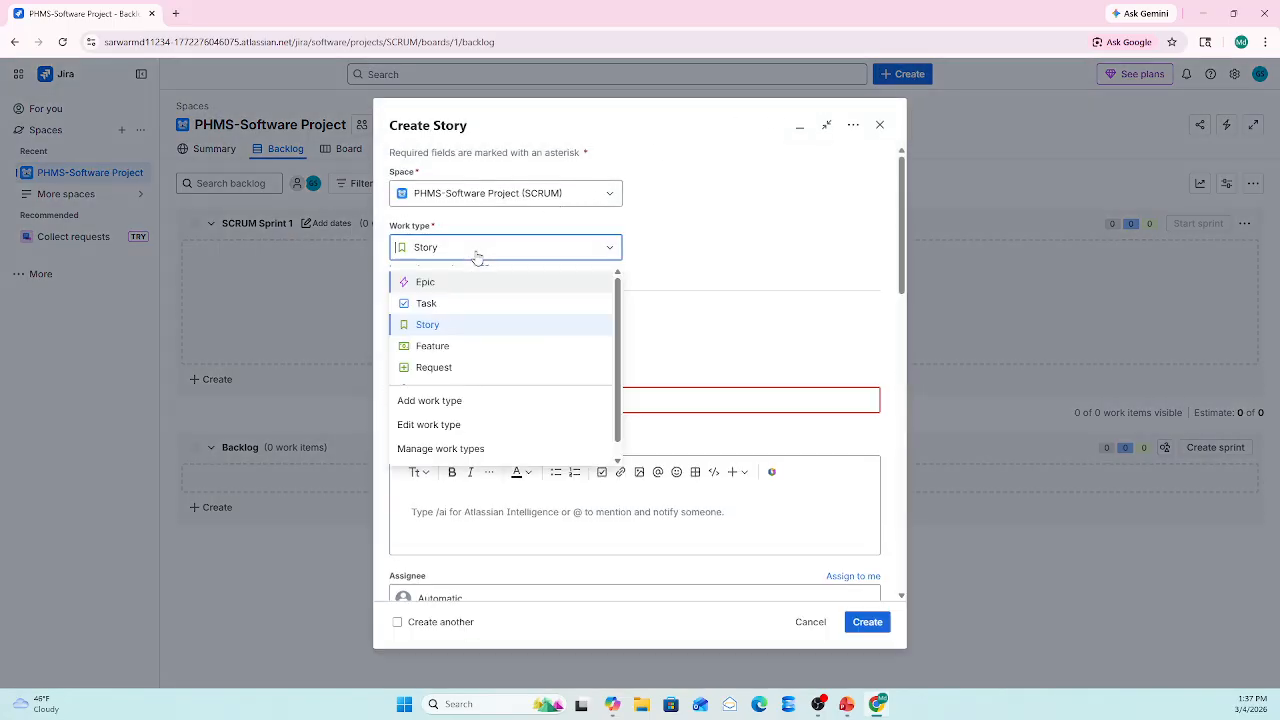
left_click(427, 282)
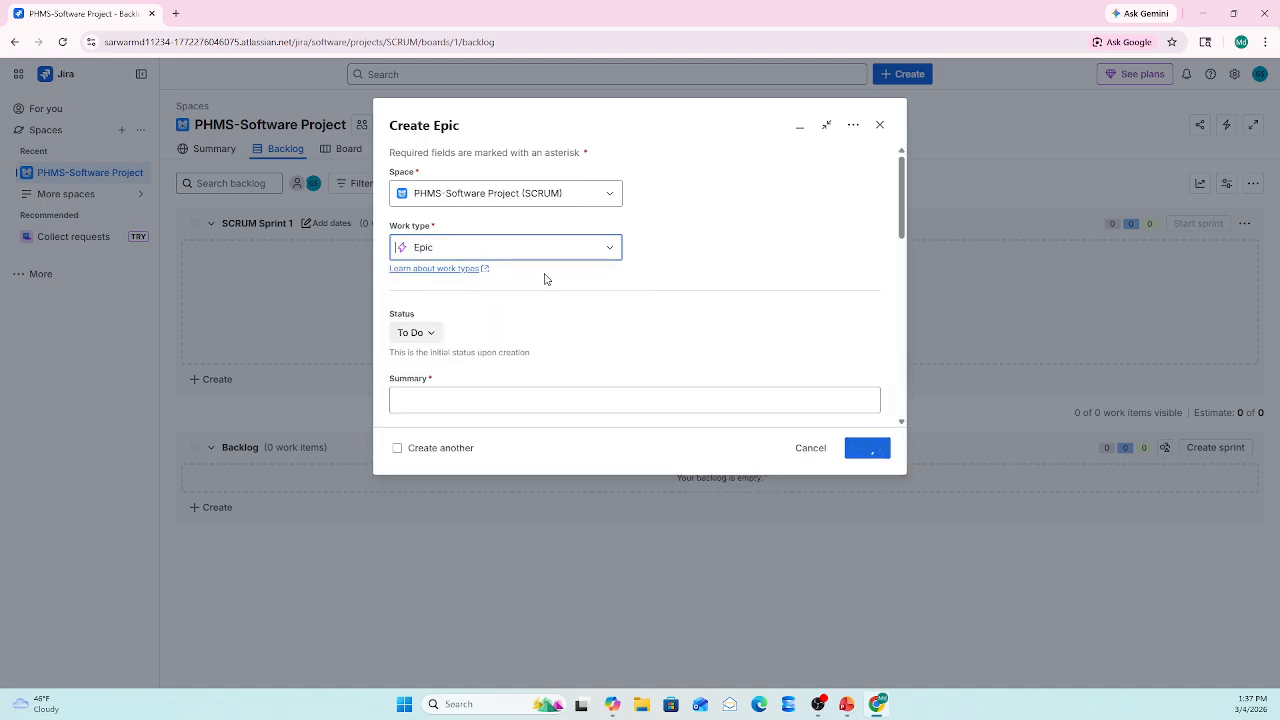
left_click(404, 396)
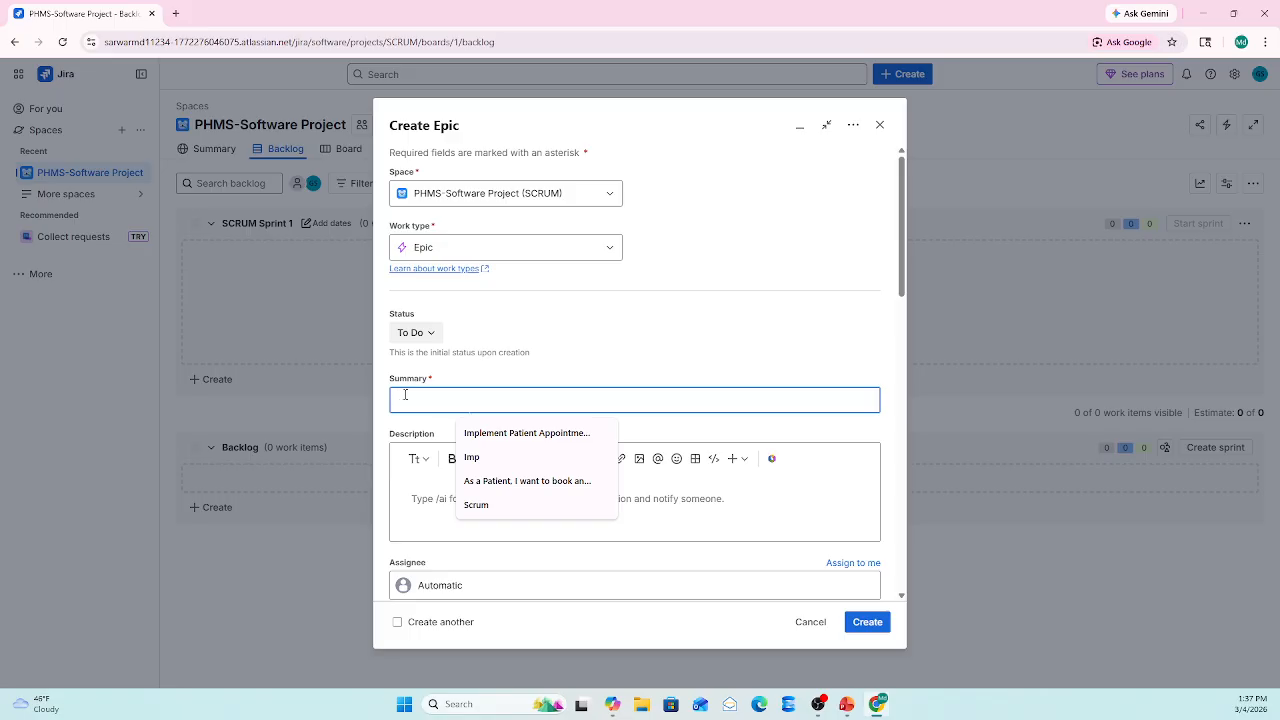
left_click(538, 441)
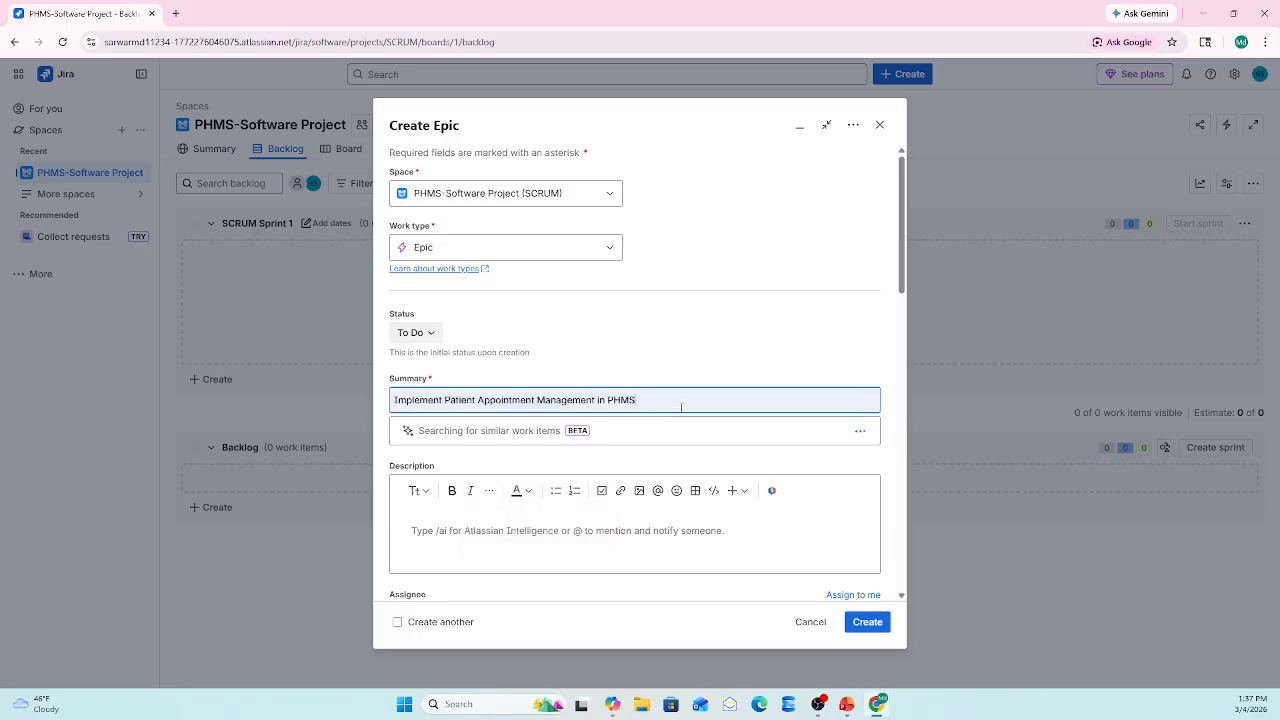
Paste the prepared Summary and Goal paragraphs about appointment management into the epic's description and remove the blank line between them.
left_click(450, 532)
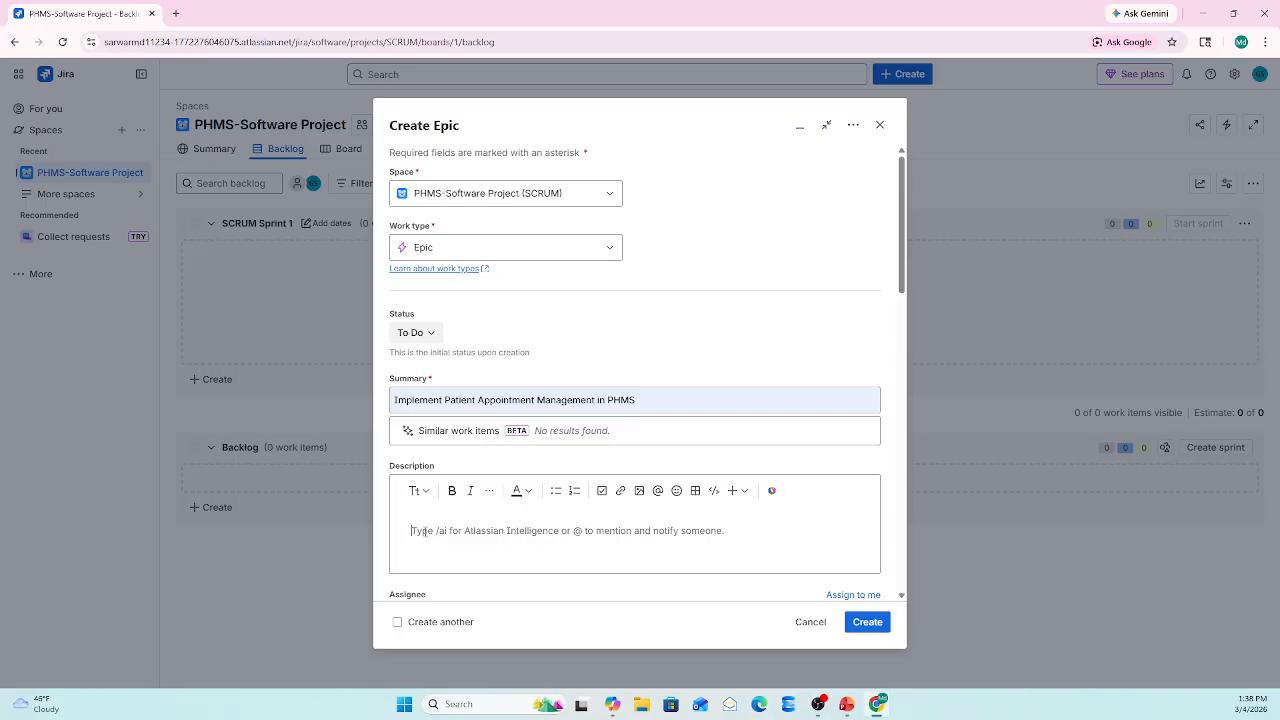
key("ctrl+v")
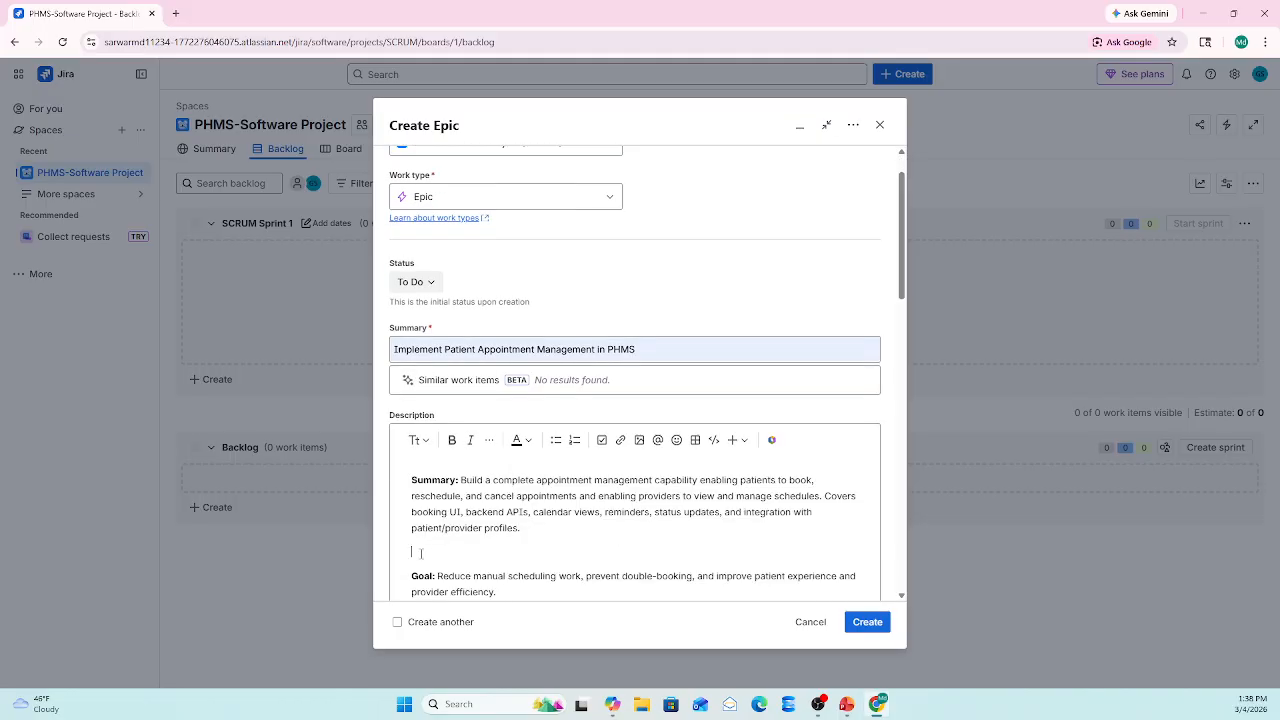
key("Delete")
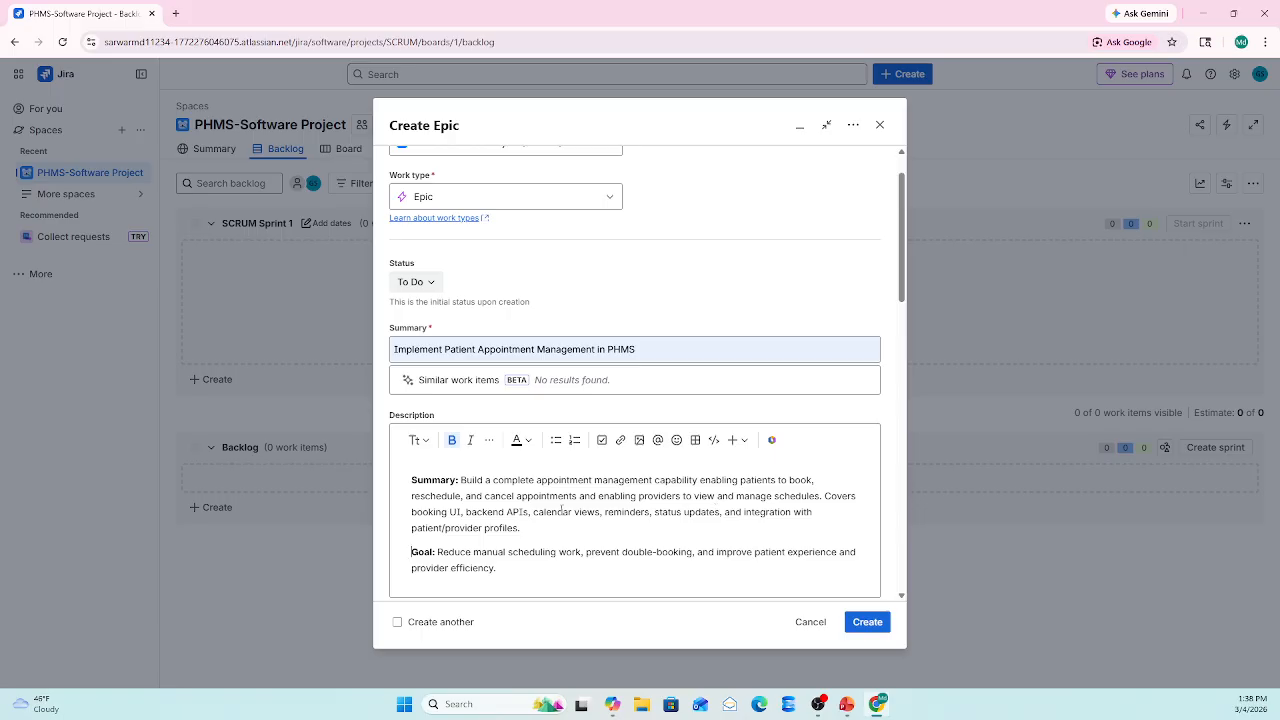
left_click_drag(822, 495, 649, 530)
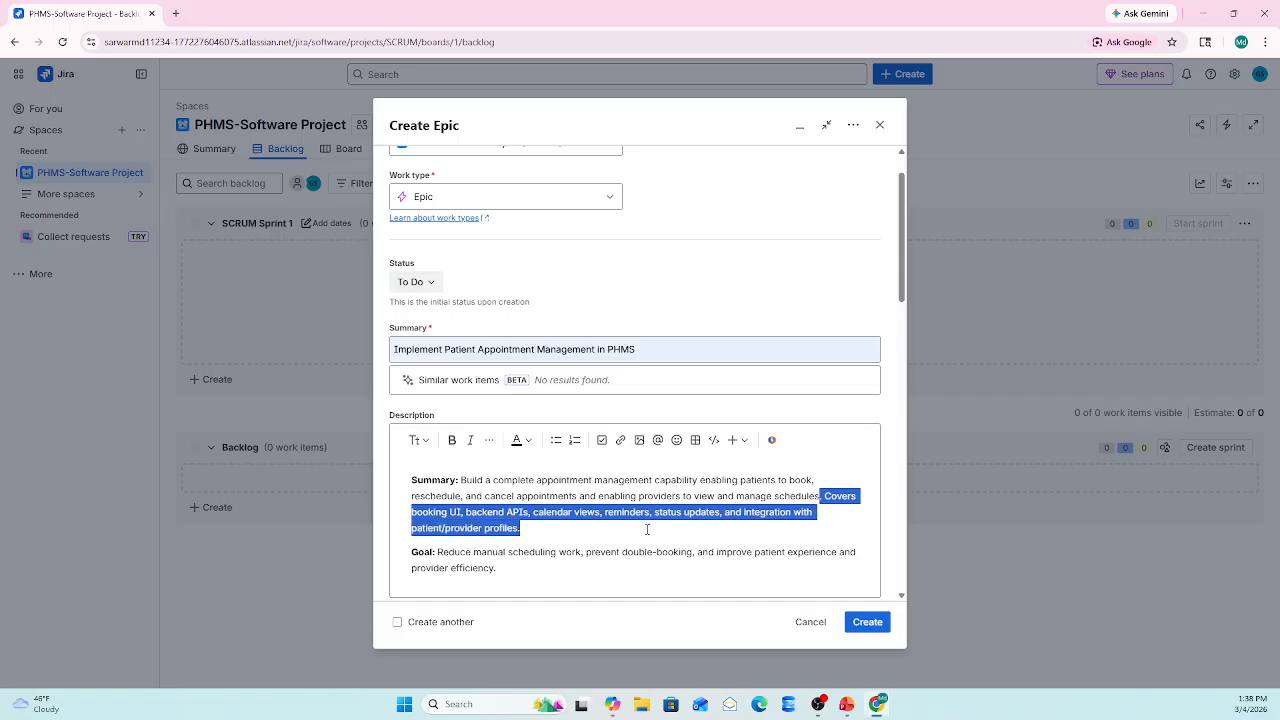
left_click(637, 545)
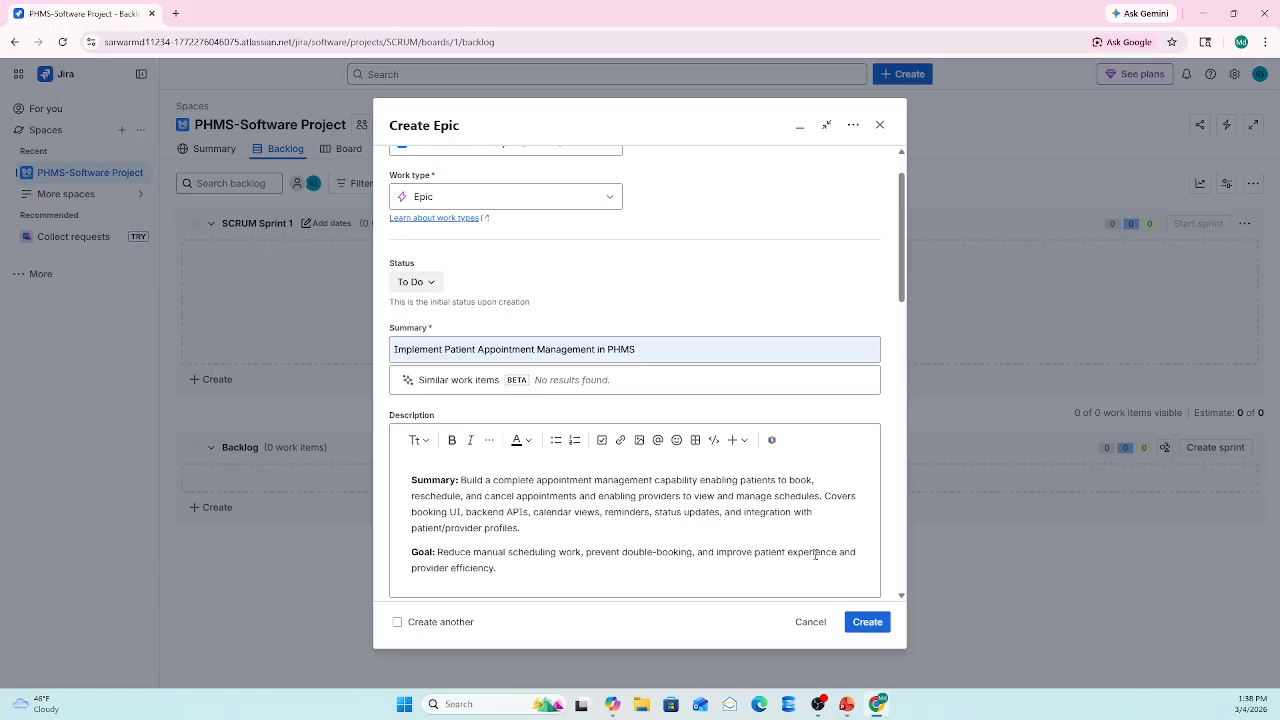
Assign the new epic to yourself.
left_click_drag(903, 264, 892, 351)
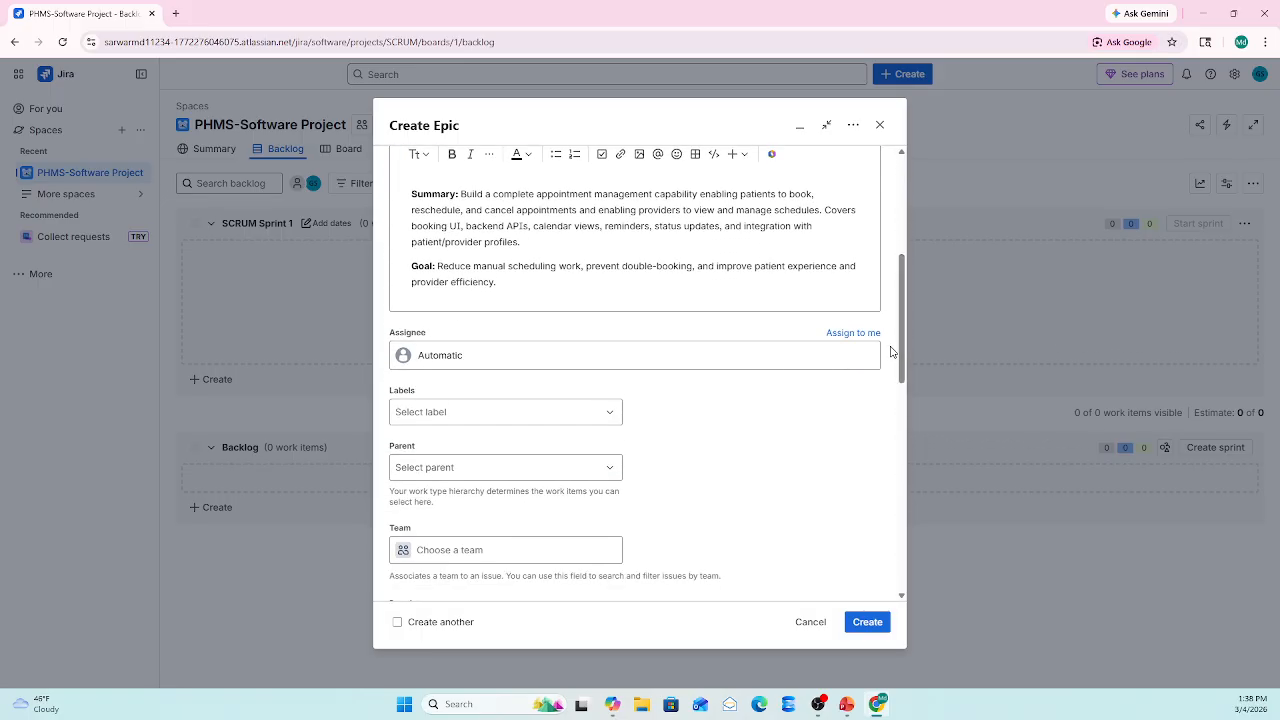
left_click(846, 336)
scroll(771, 380, "down", 1)
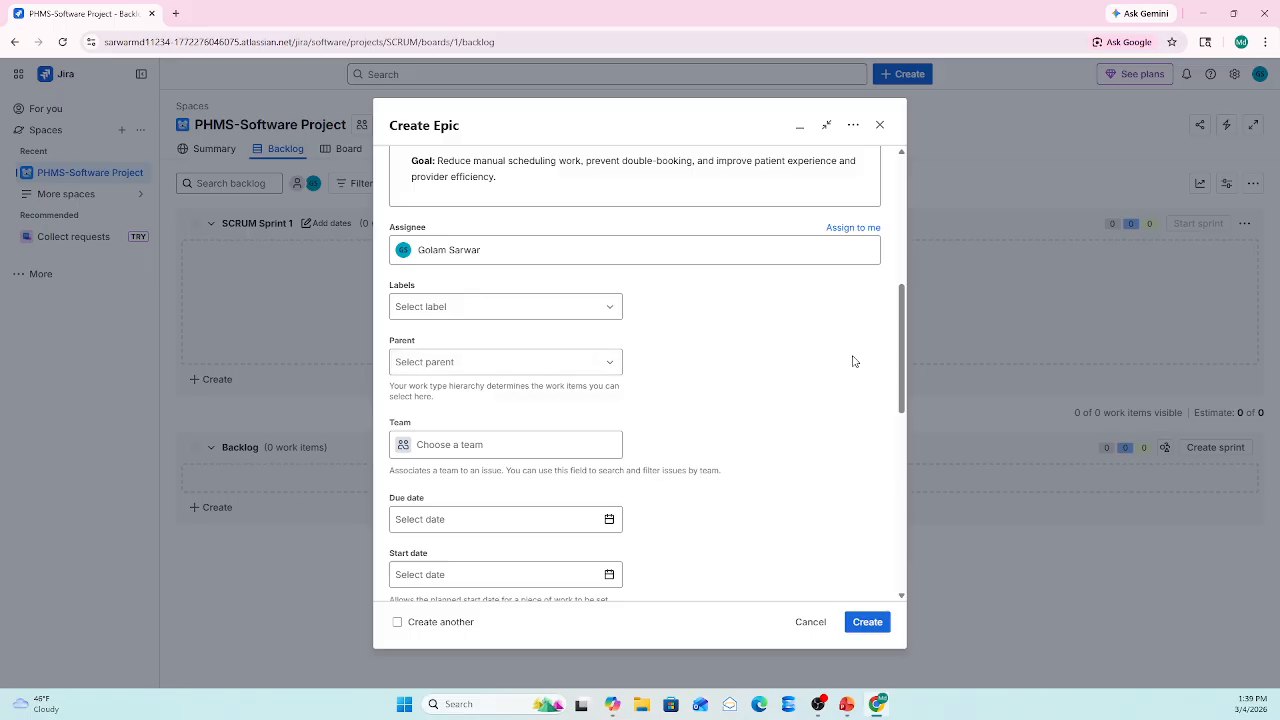
Set the epic's due date to 4/1/2026 and its start date to 3/4/2026.
left_click_drag(897, 379, 896, 413)
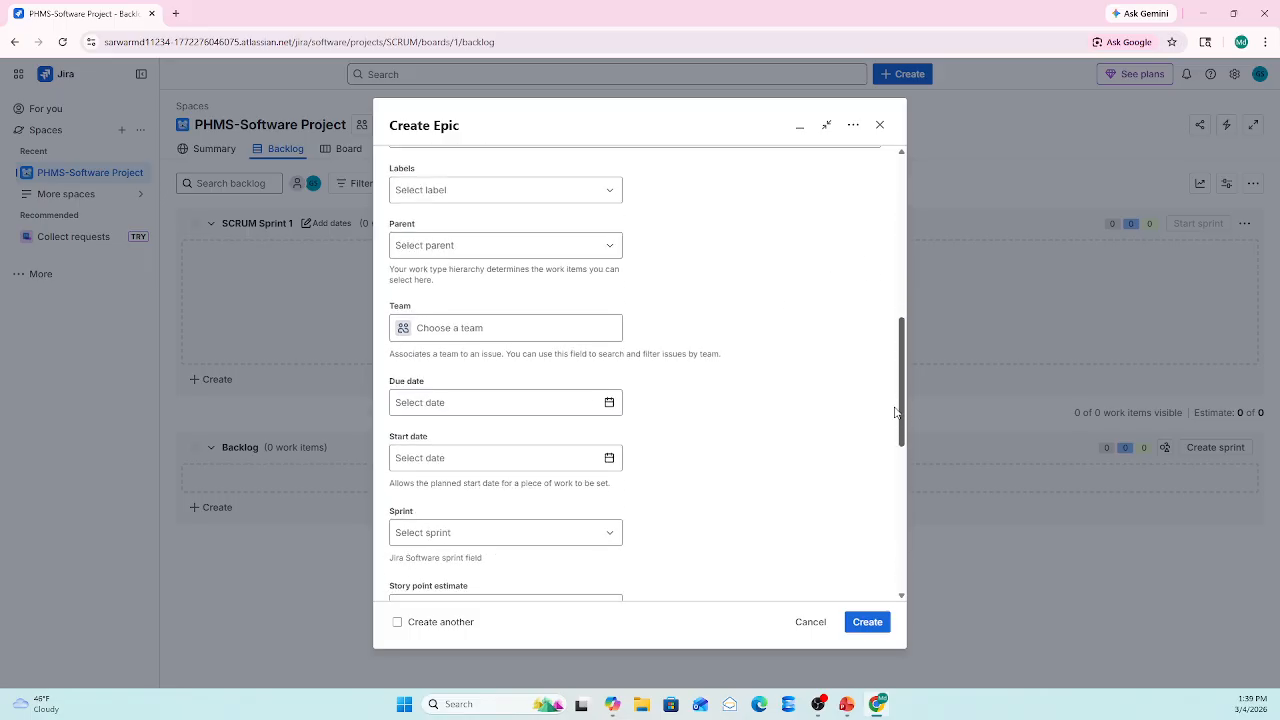
left_click(609, 404)
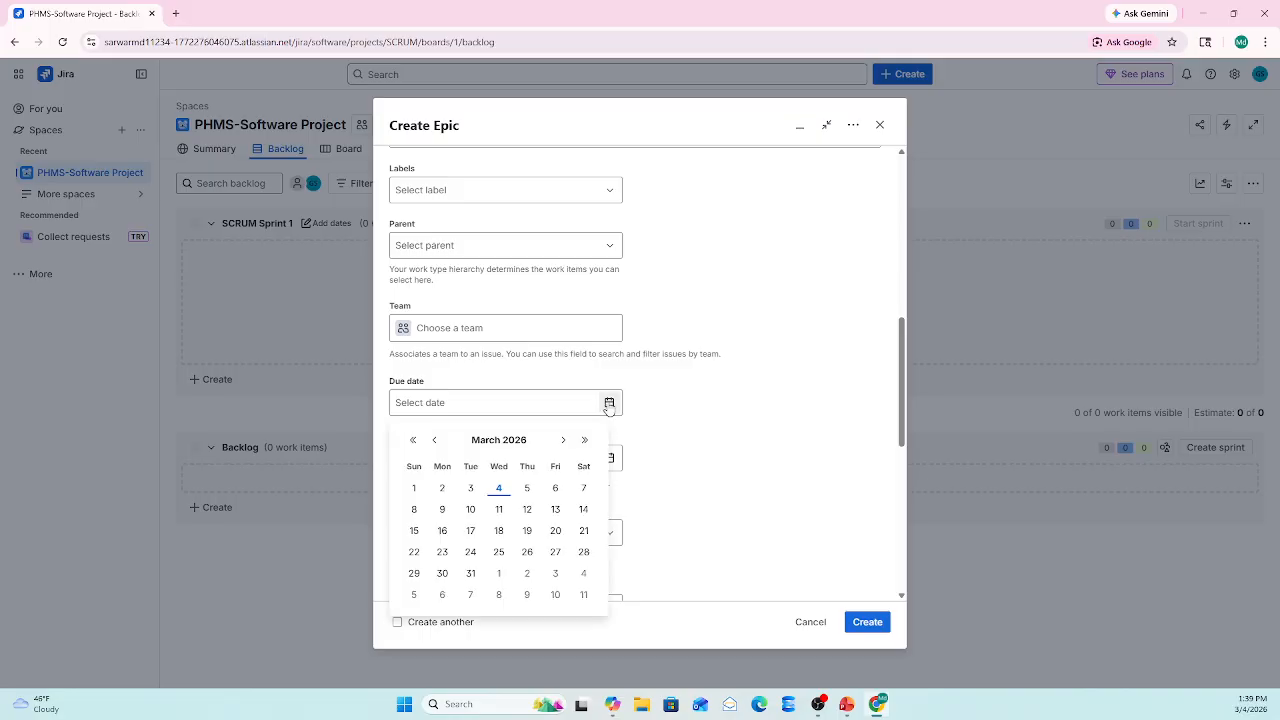
left_click(497, 574)
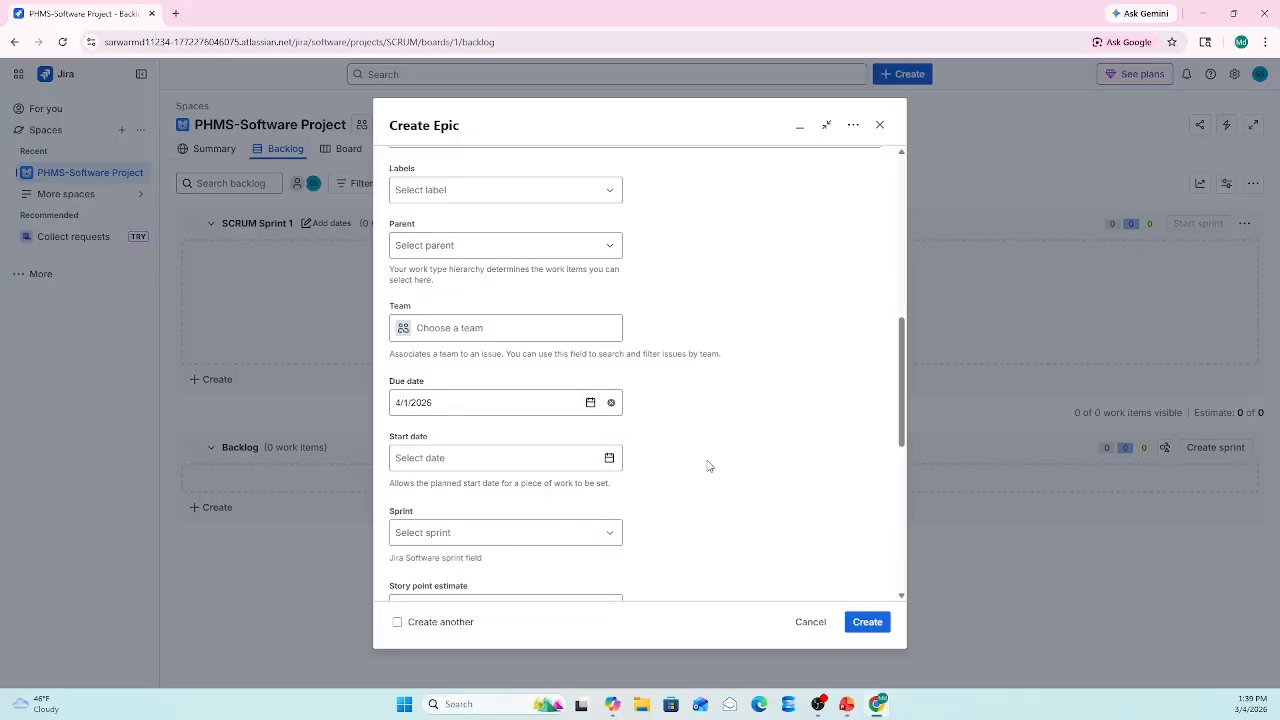
left_click(608, 460)
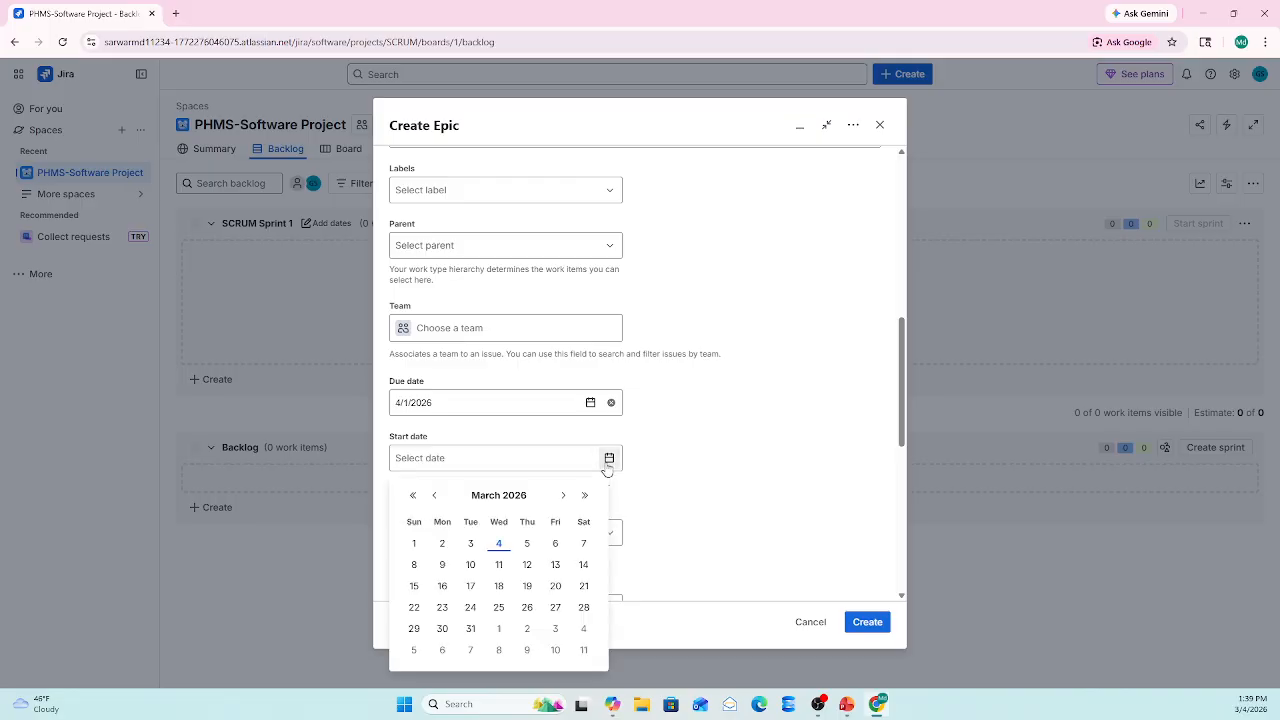
left_click(499, 545)
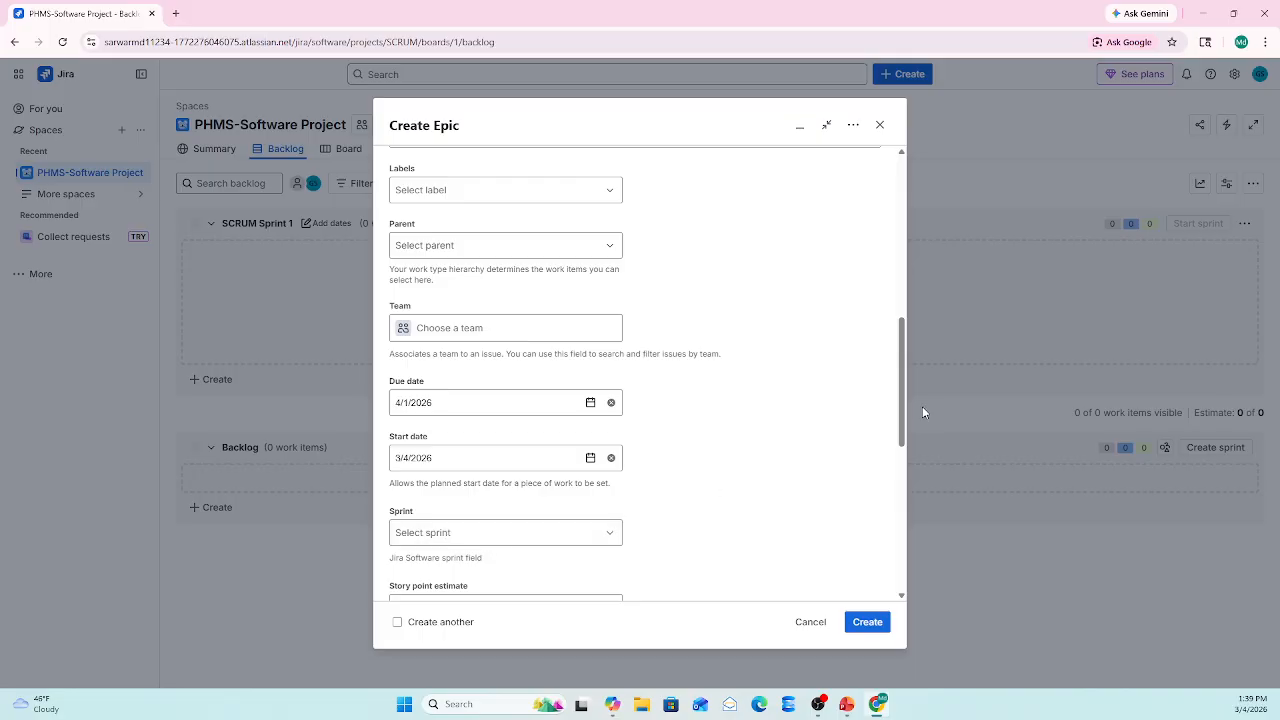
Set the epic's story point estimate to 20.
left_click_drag(900, 400, 900, 453)
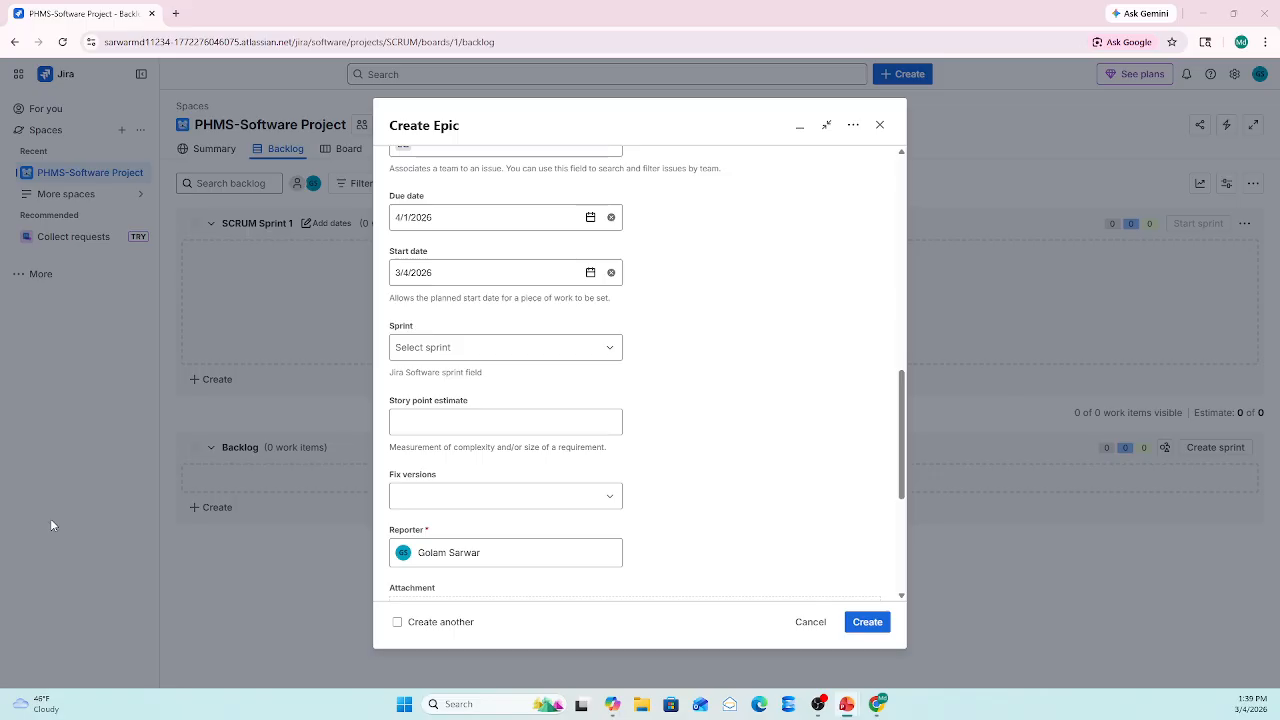
left_click(429, 425)
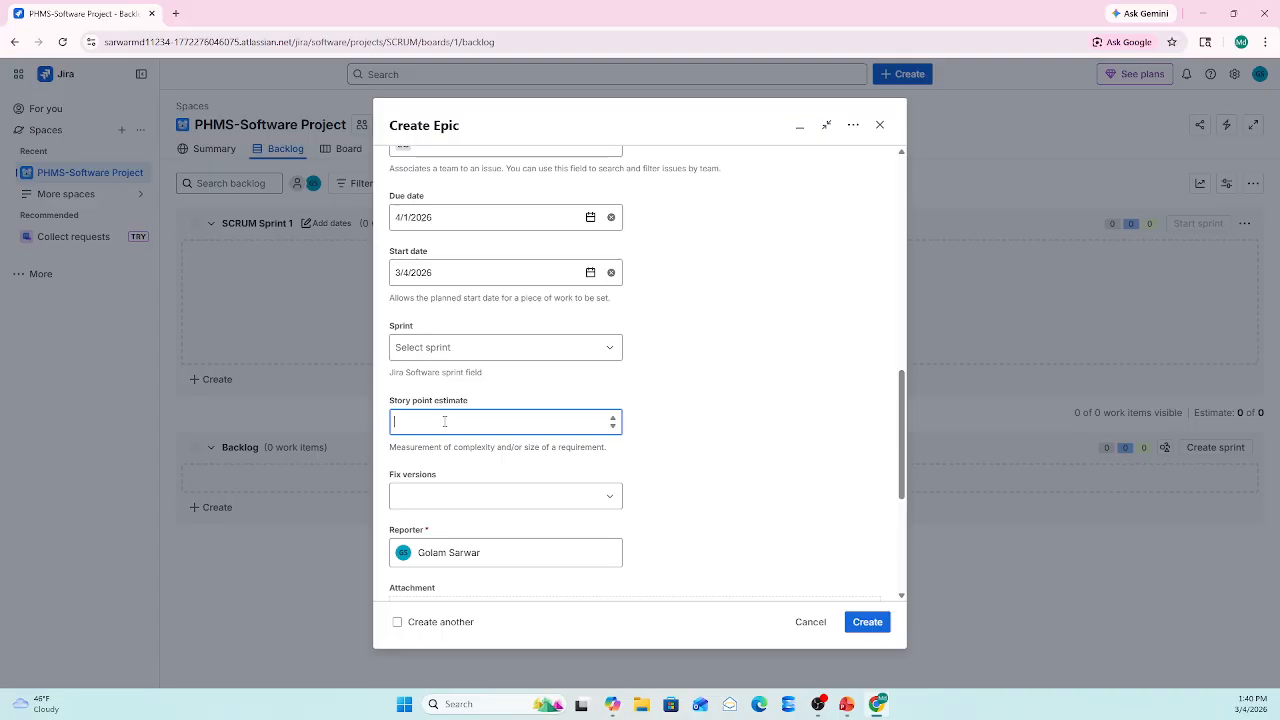
type("20")
left_click(668, 470)
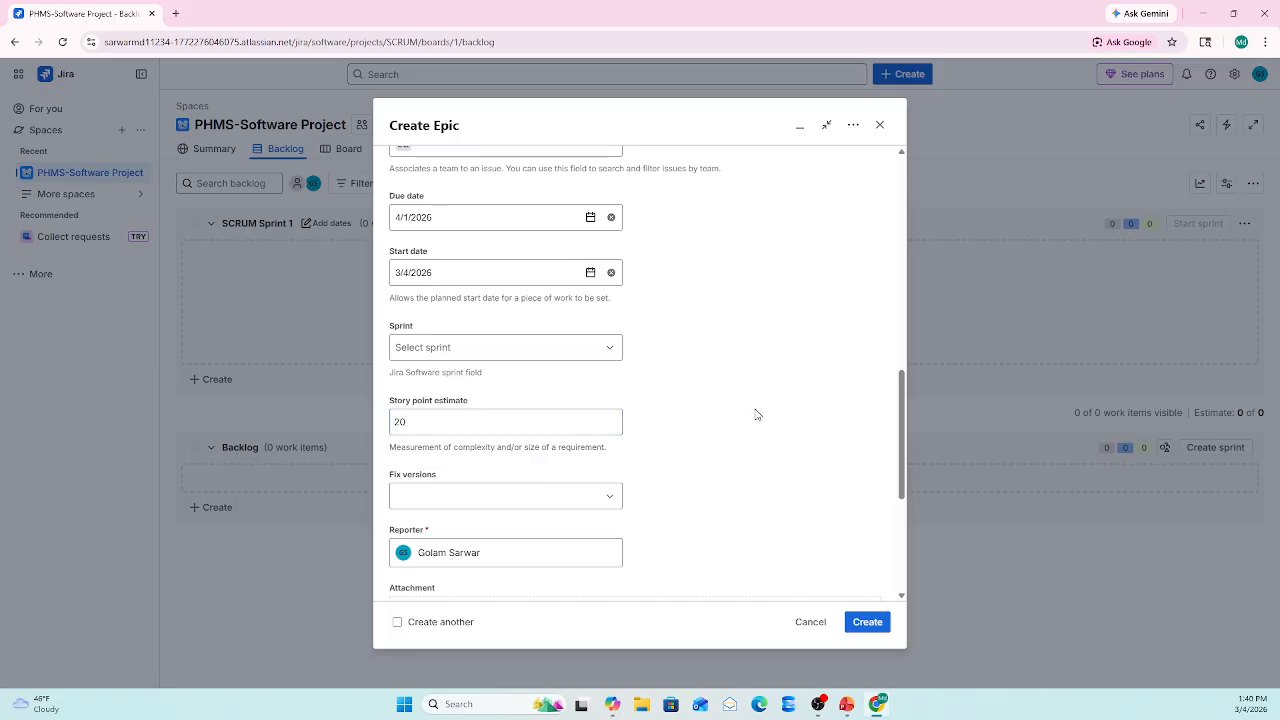
Set the epic's fix version to PHMS Q1 2026 Release.
left_click_drag(898, 432, 904, 316)
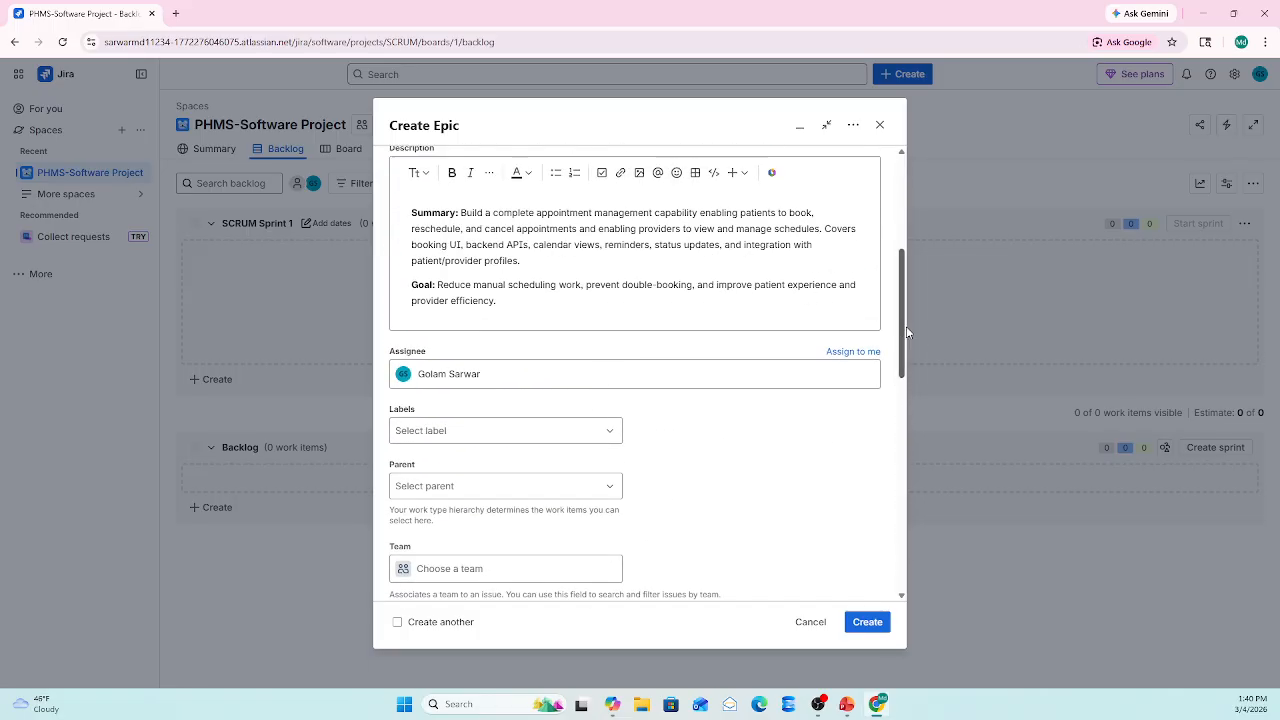
left_click_drag(907, 326, 894, 486)
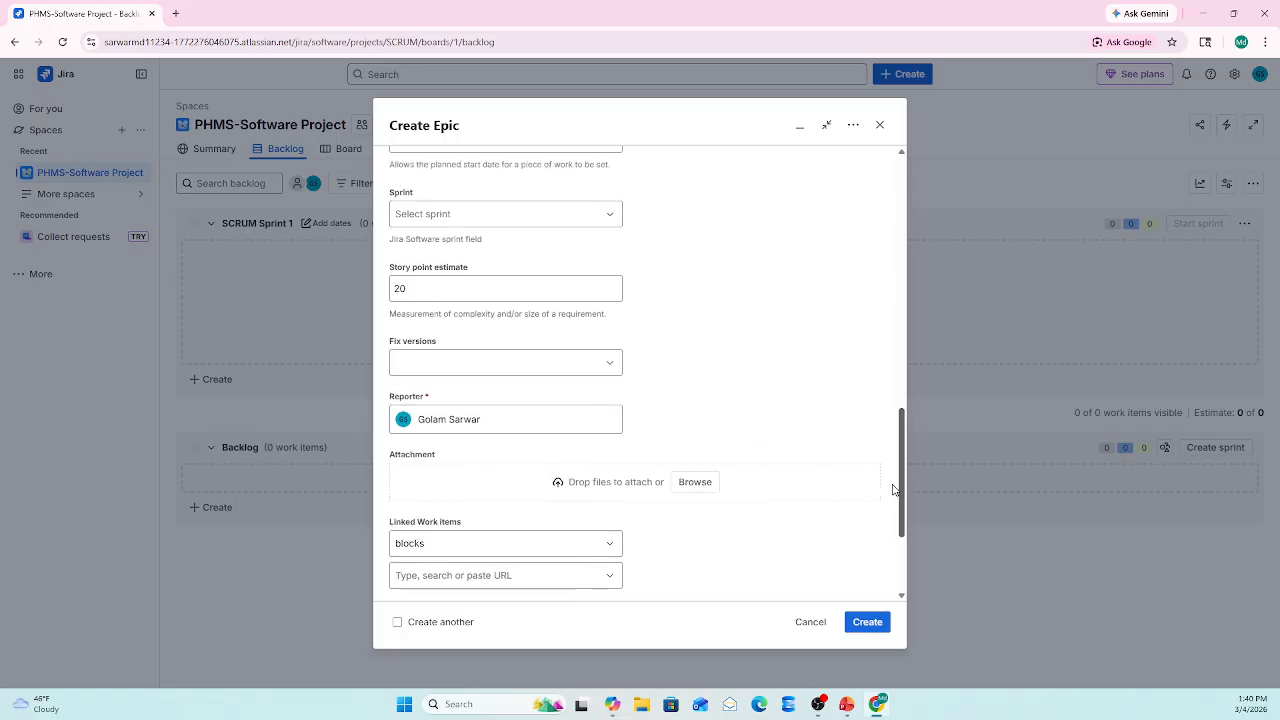
left_click(617, 372)
left_click(478, 418)
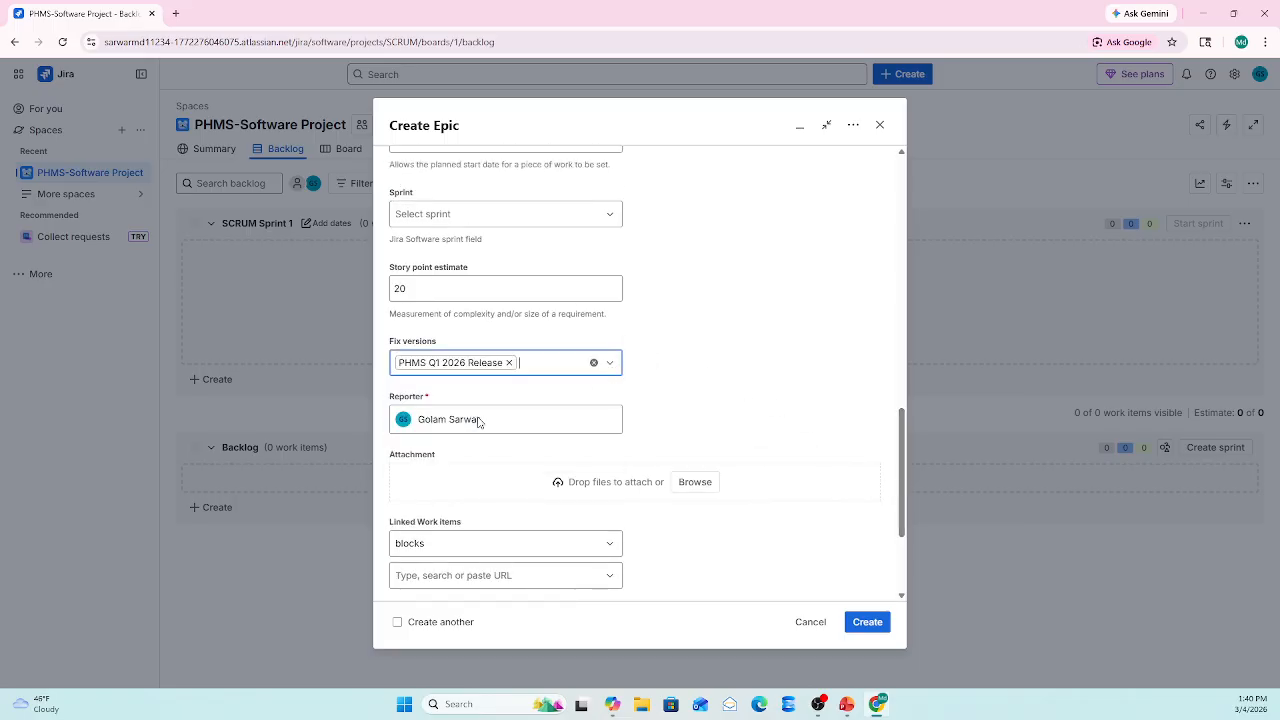
left_click(727, 357)
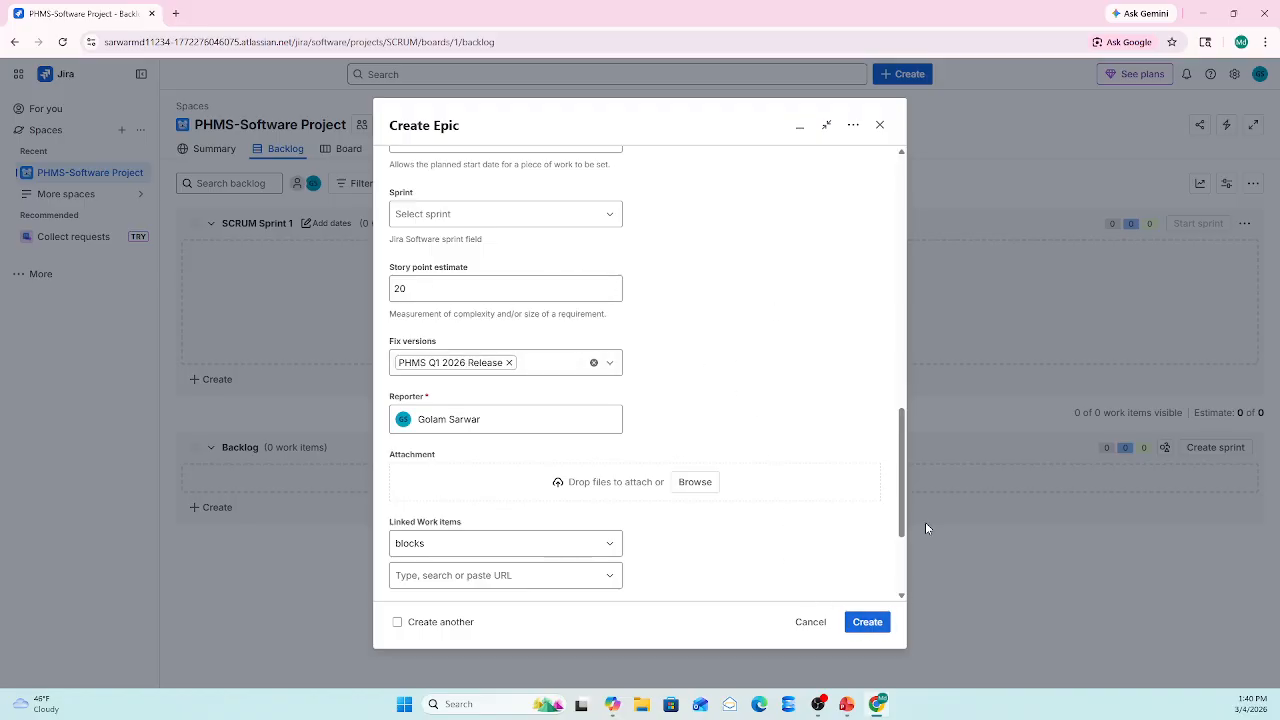
Change the epic's issue color to Green and create the epic.
scroll(902, 549, "down", 3)
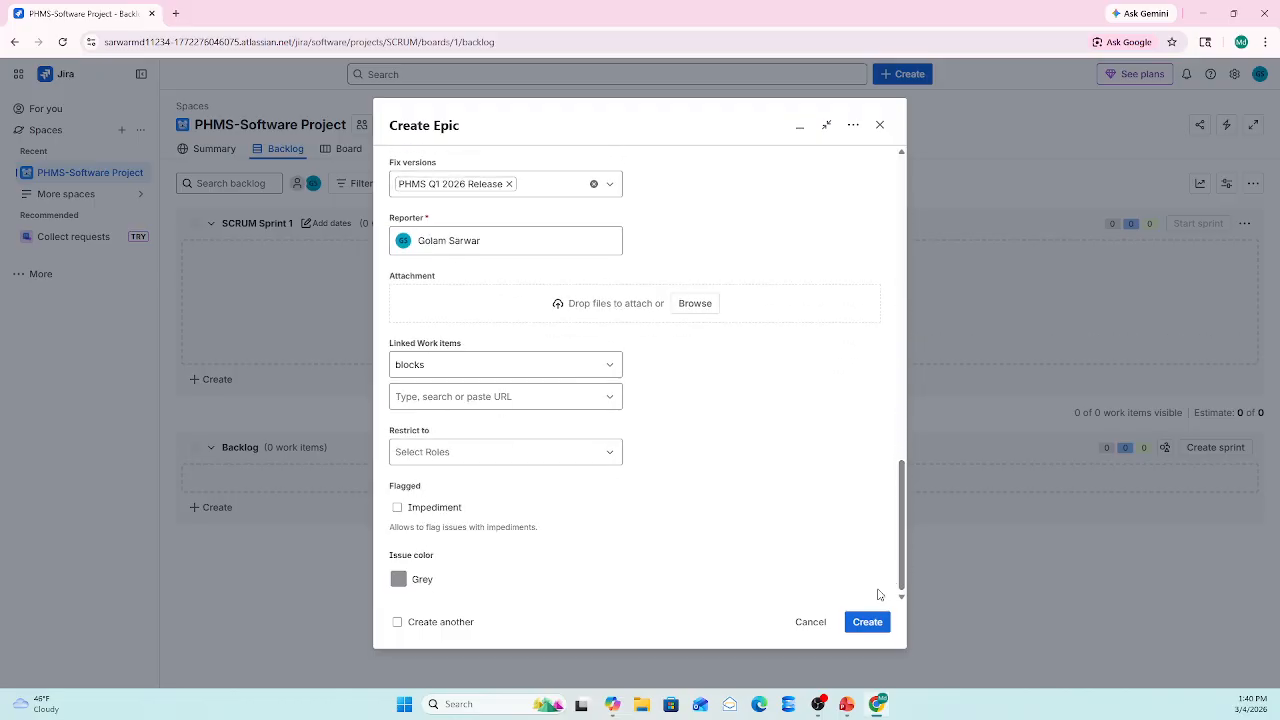
left_click(398, 580)
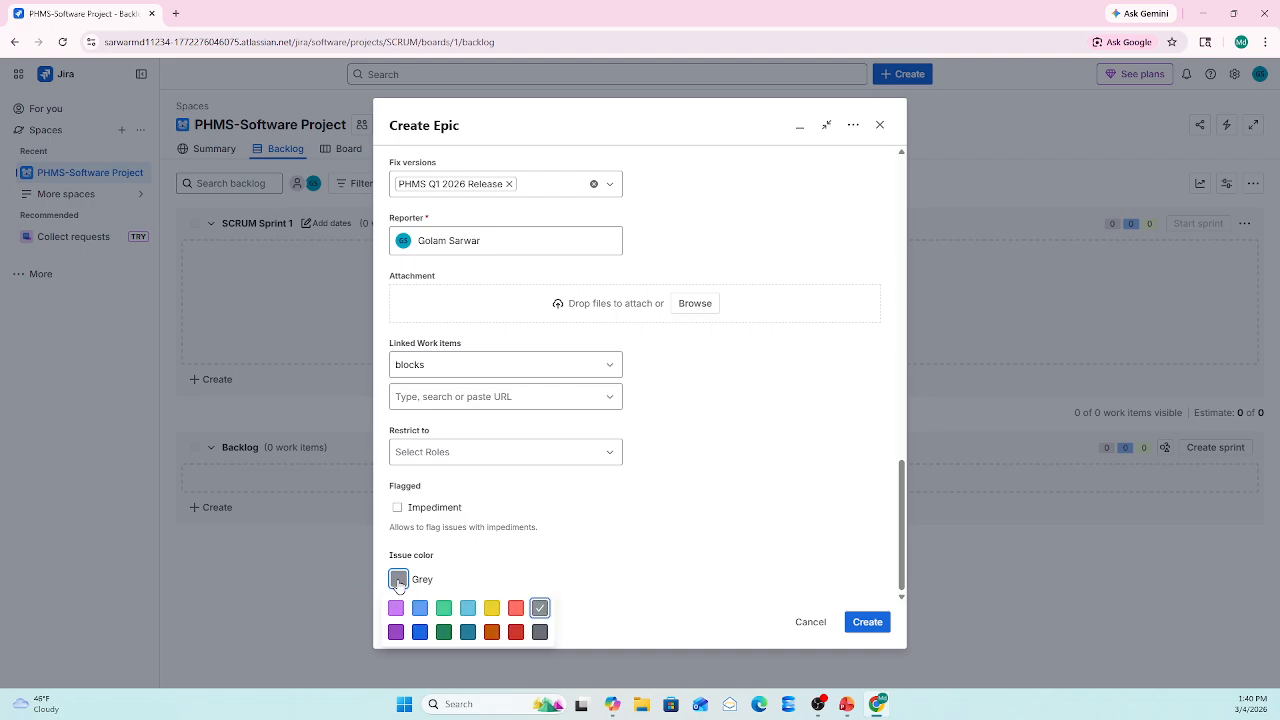
left_click(445, 612)
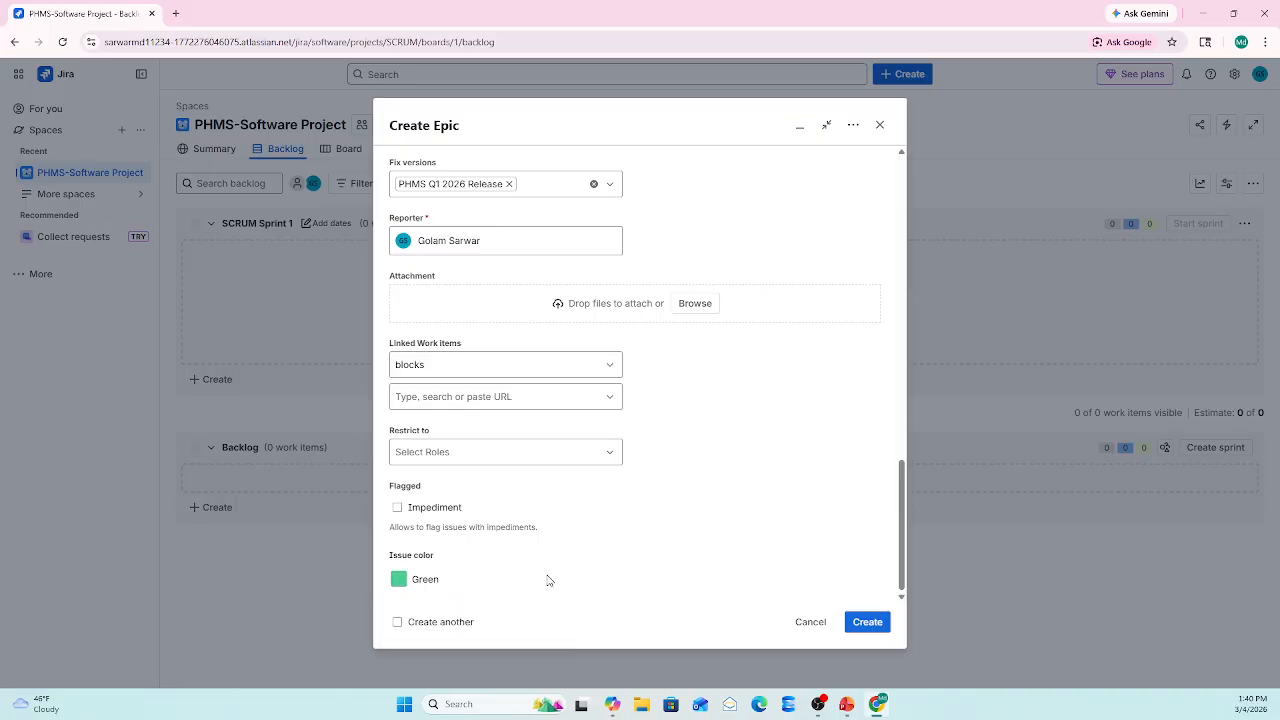
left_click(867, 624)
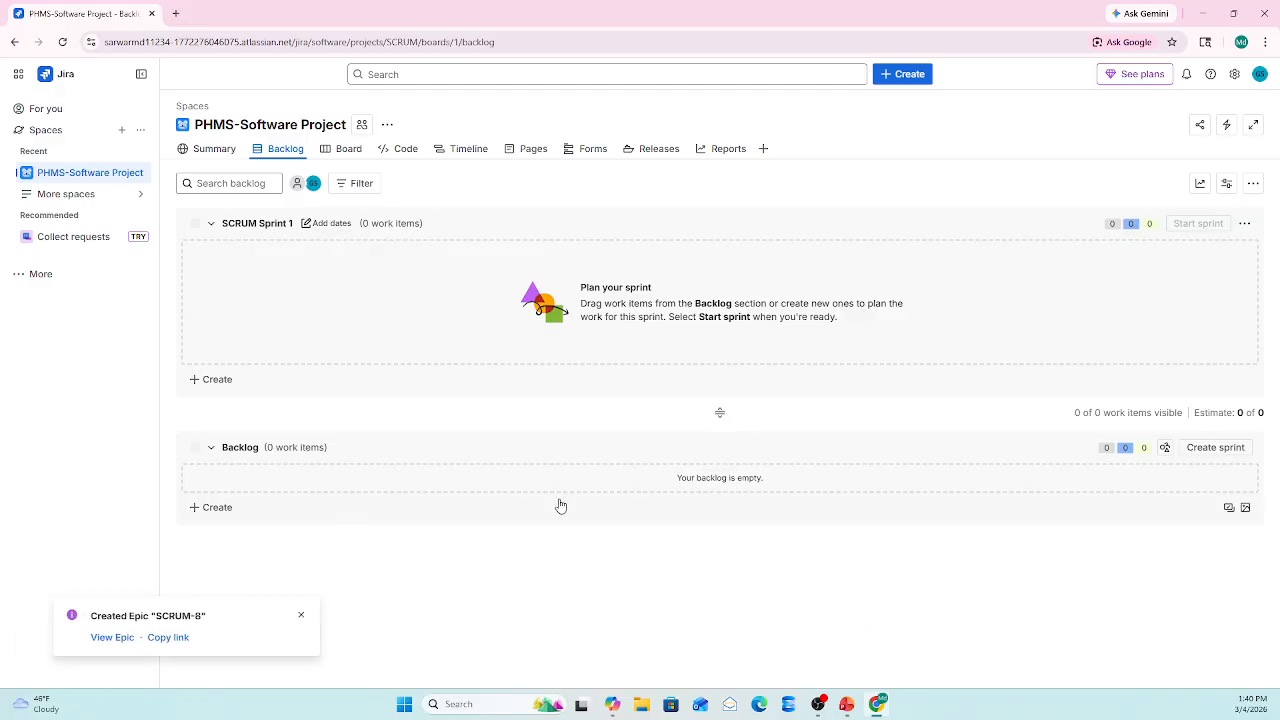
Review the details of the newly created epic, and return to the PHMS-Software Project board.
left_click(112, 637)
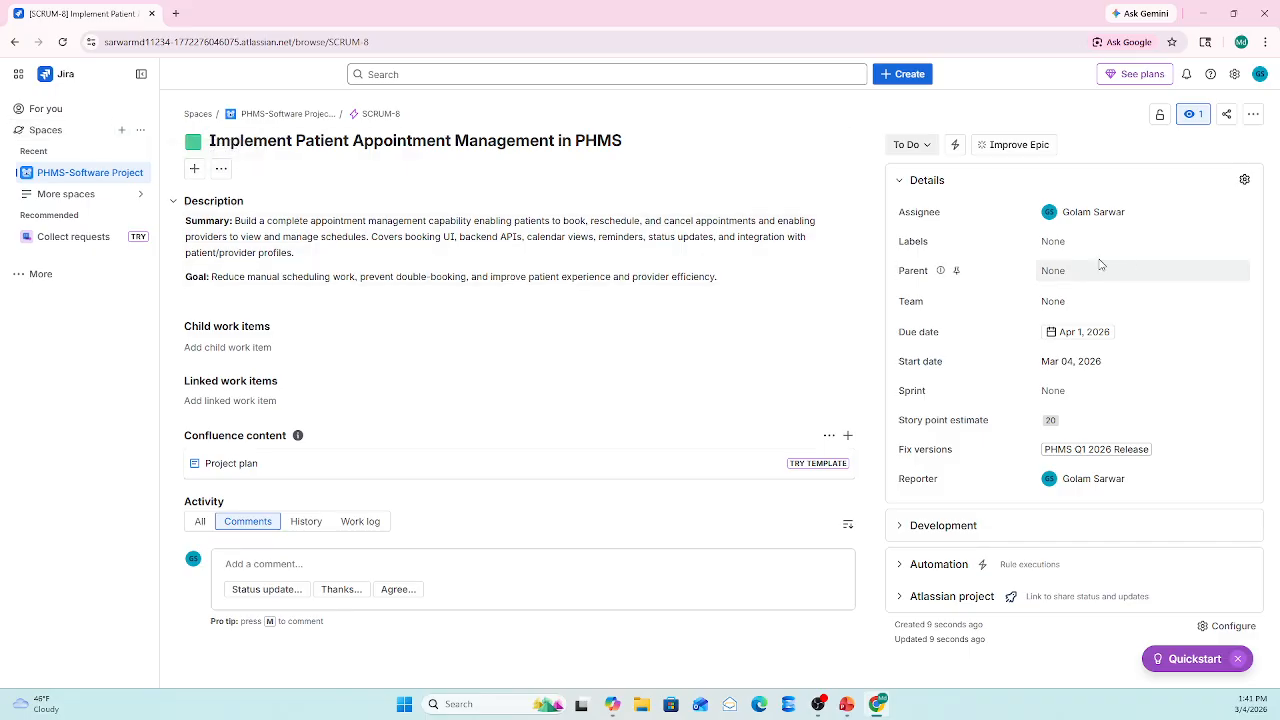
left_click(118, 175)
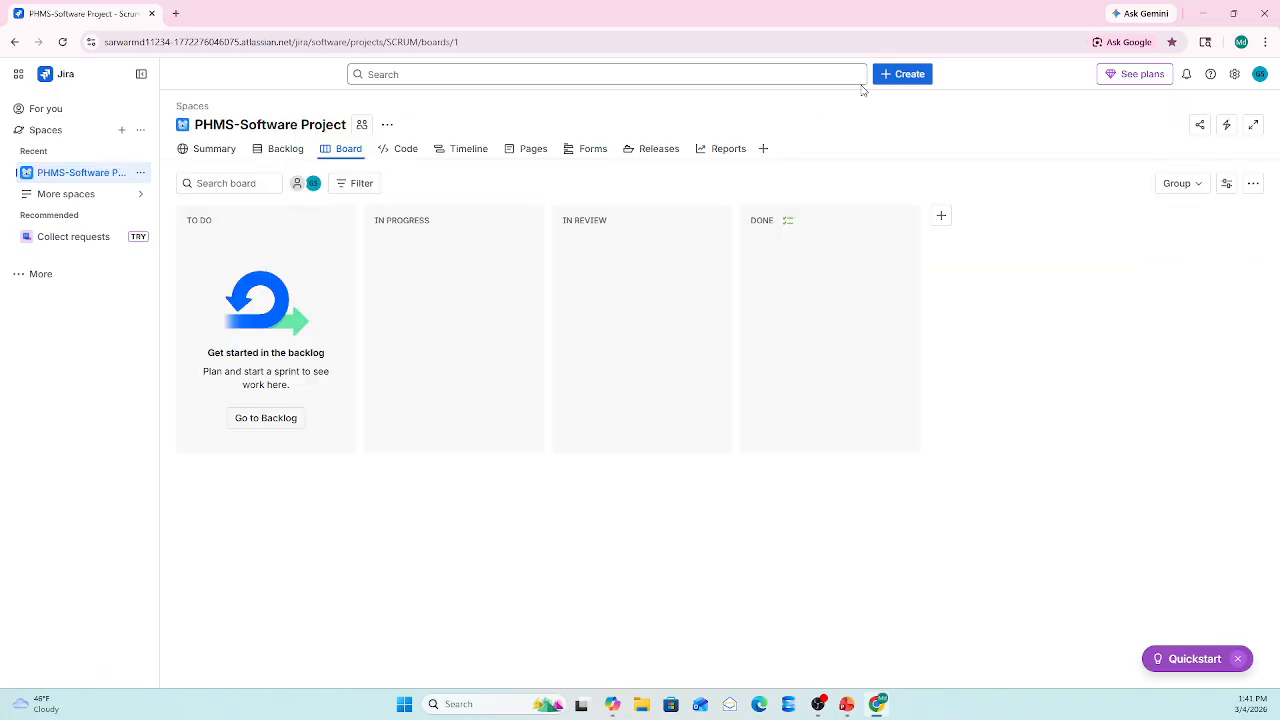
Start a new Story work item with the summary "As a Patient, I want to book an appointment online".
left_click(906, 76)
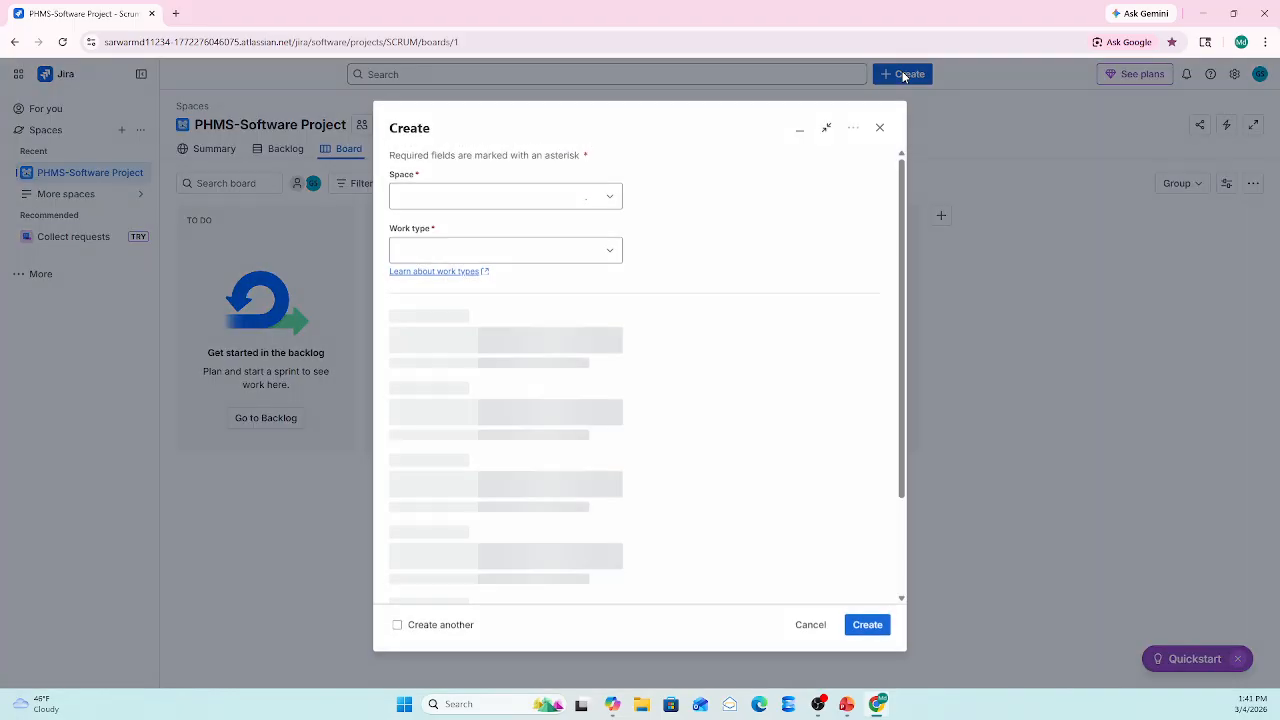
left_click(609, 250)
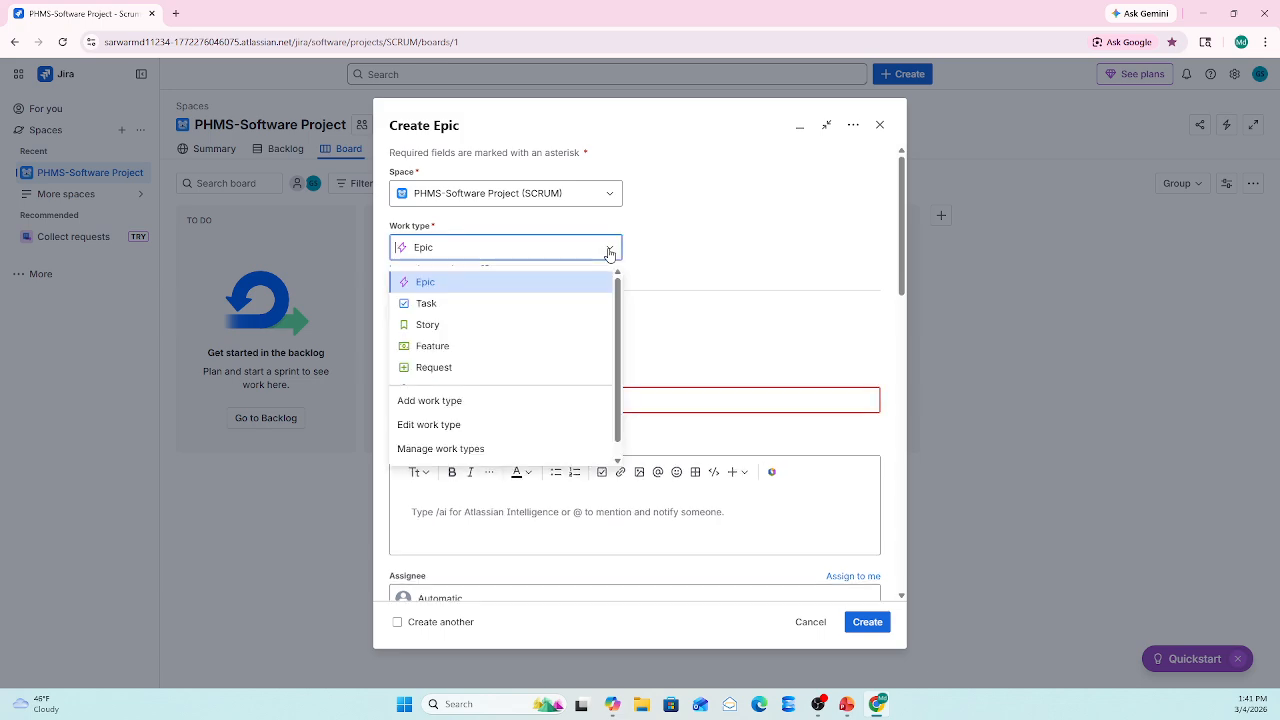
left_click(430, 326)
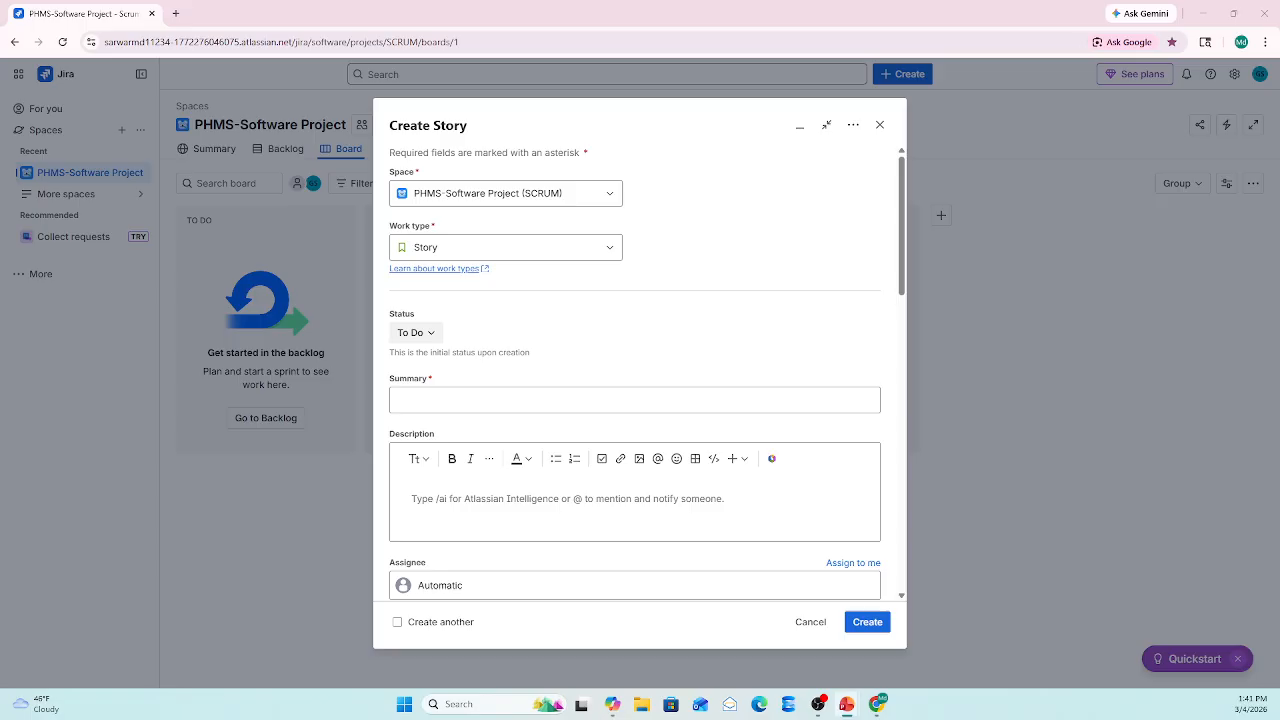
left_click(414, 397)
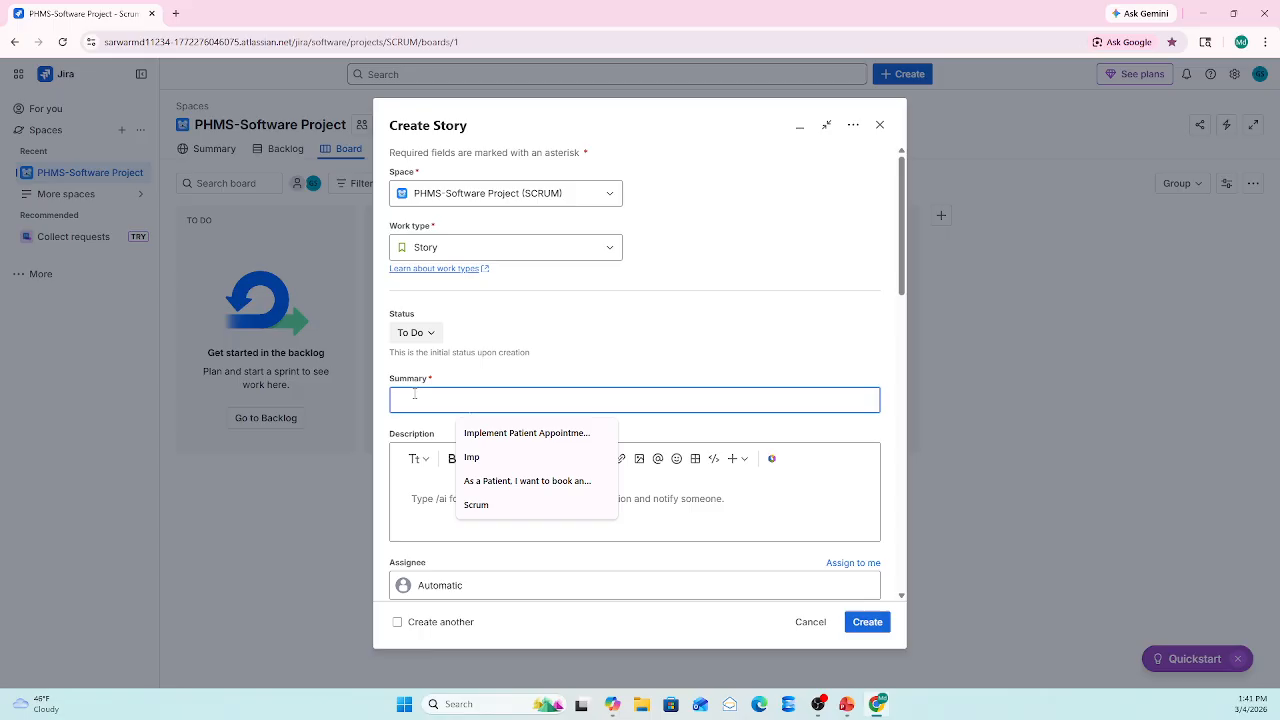
type("As")
left_click(540, 433)
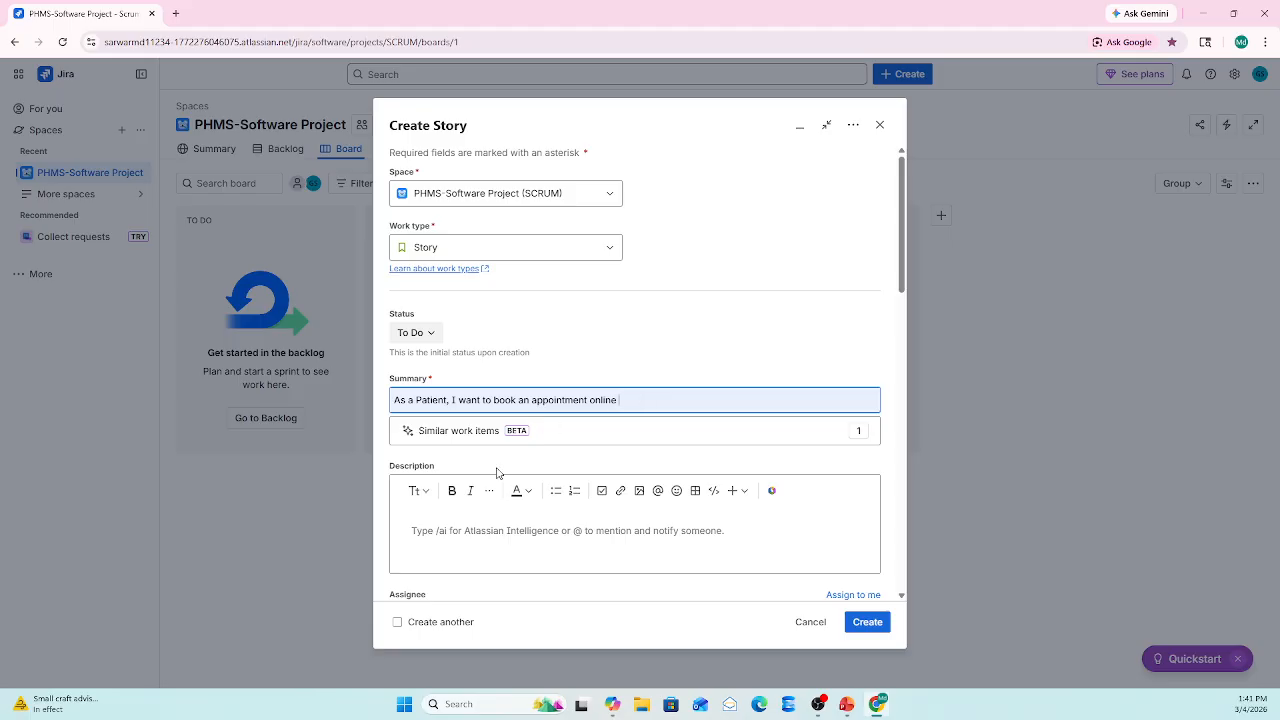
Fill in the story's description with the full booking user flow and bulleted acceptance criteria, removing the blank lines around the "Acceptance criteria:" heading.
key("alt+Tab")
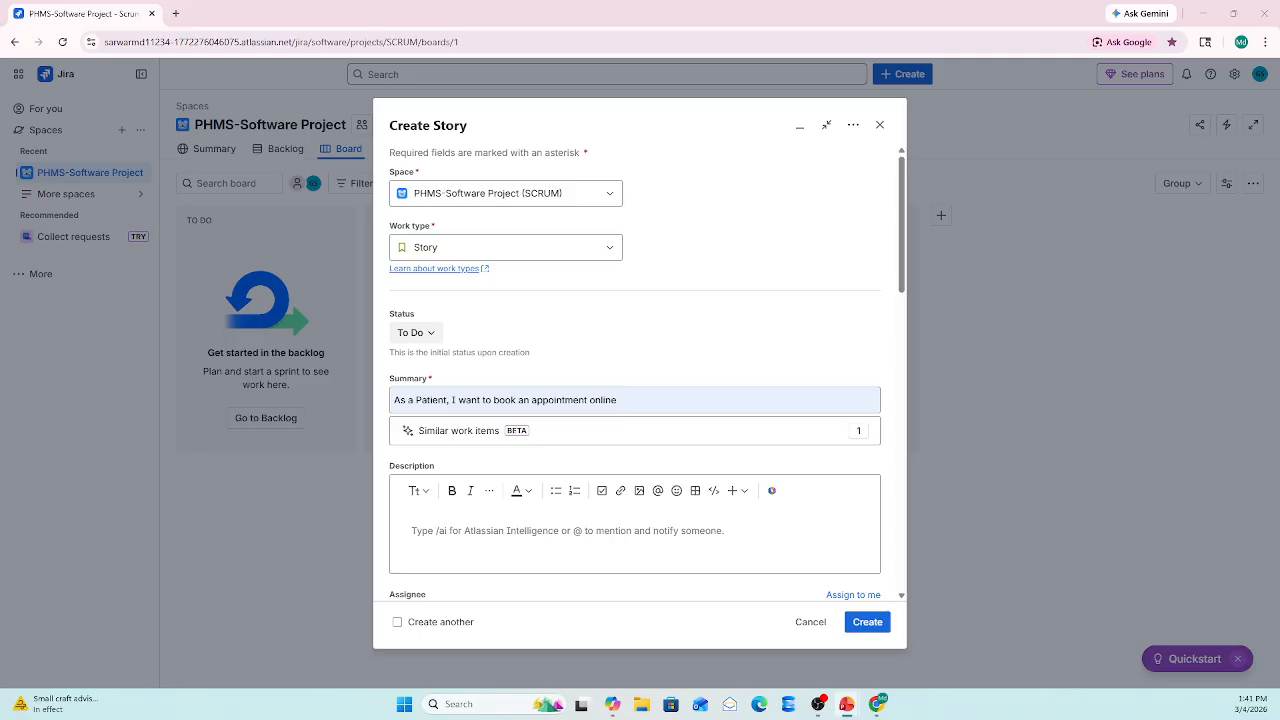
left_click(435, 532)
type("Description: Implement the full booking user flow across UI and backend: search/select provider, display available dates/times, validate inputs, prevent double-booking, submit booking, and send confirmation notification. Include client and server validation, business rules enforcement, and audit logging. Enable patients to select department/doctor, view available slots, enter contact info, and receive confirmation without visiting the hospital.  Acceptance criteria:  Patient can complete booking end-to-end and receives confirmation. System prevents double-booking and only shows available slots. Required fields validated client- and server-side. Notifications (in-app/email/SMS) are triggered on success.")
left_click(430, 444)
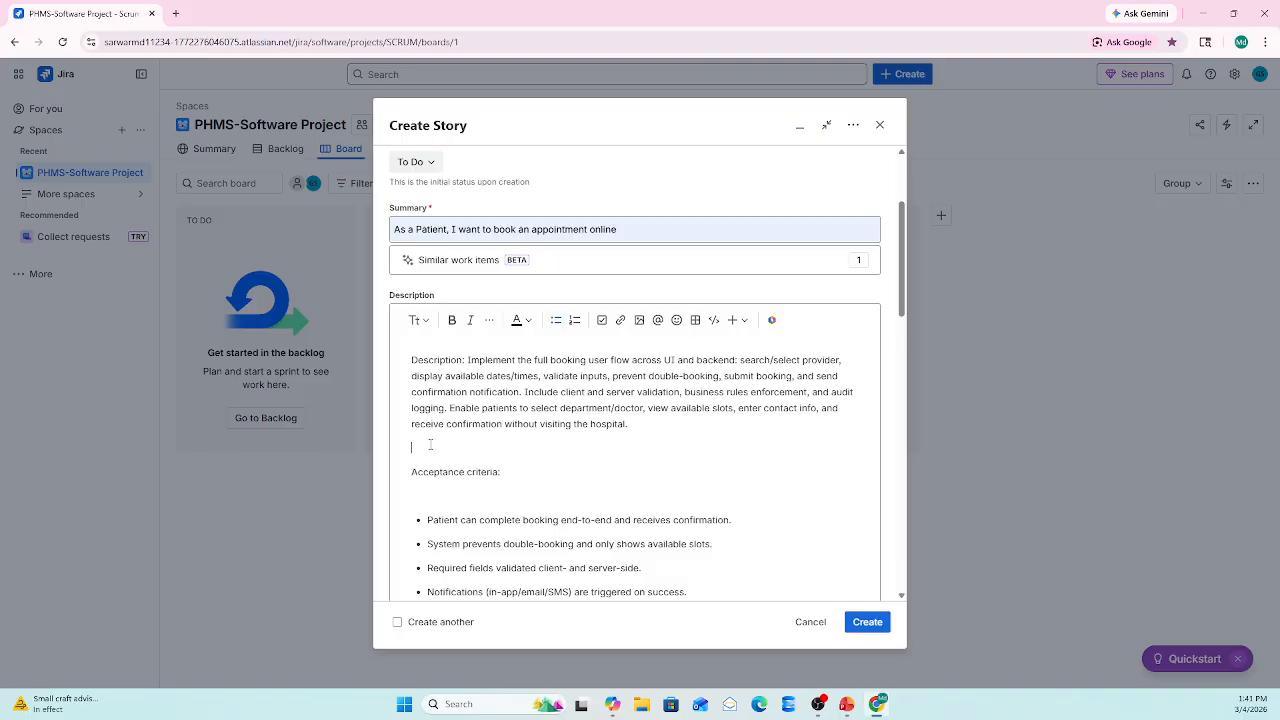
key("Delete")
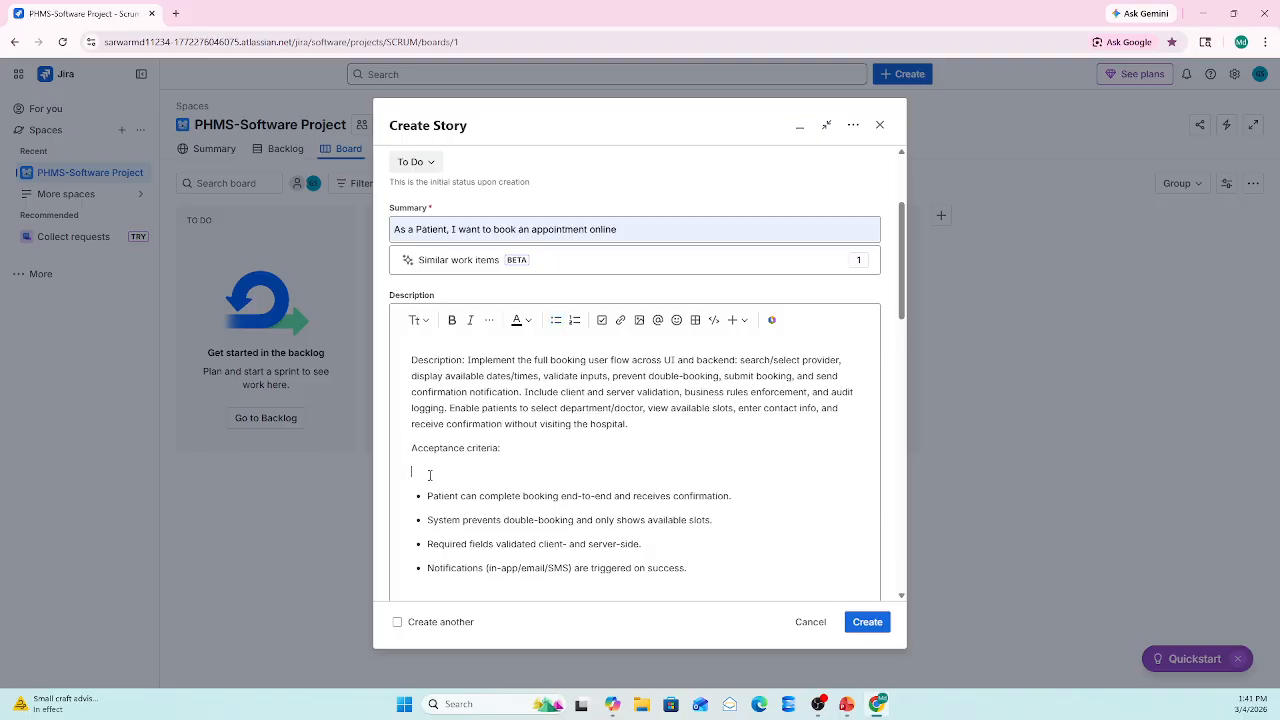
key("Delete")
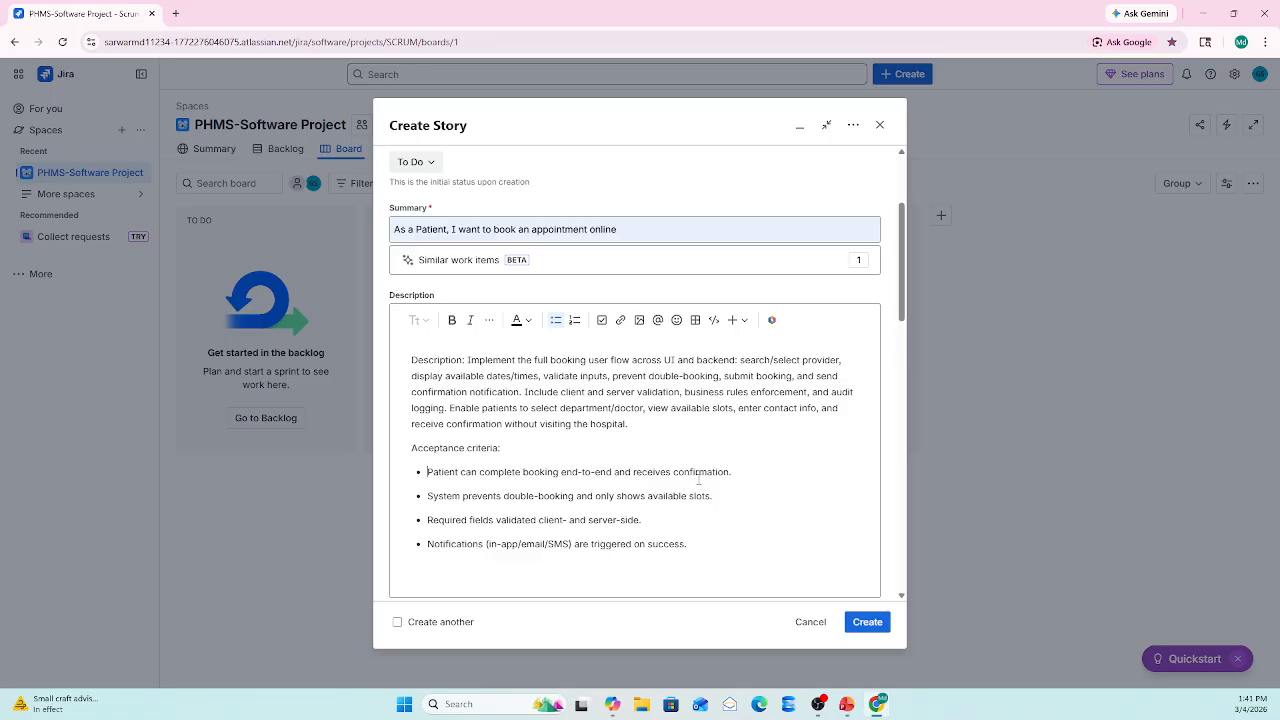
left_click_drag(740, 475, 427, 474)
left_click(511, 506)
left_click_drag(749, 471, 428, 472)
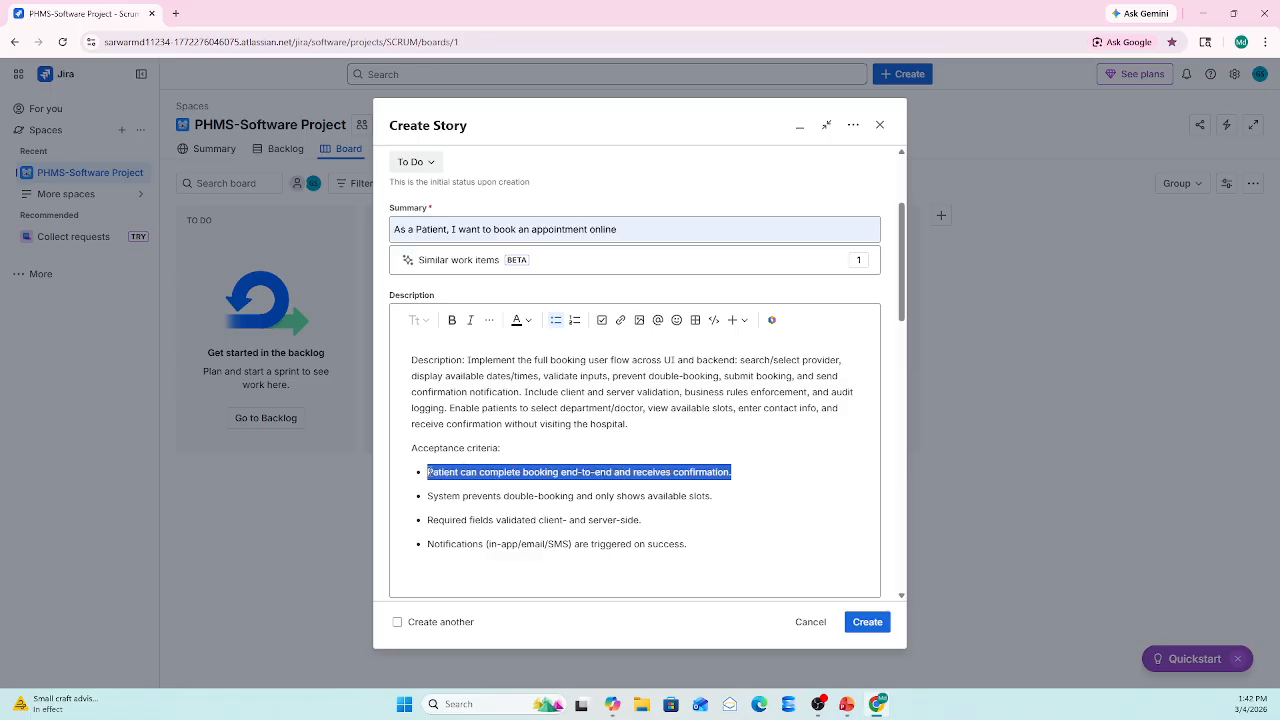
left_click(552, 447)
left_click_drag(901, 287, 899, 292)
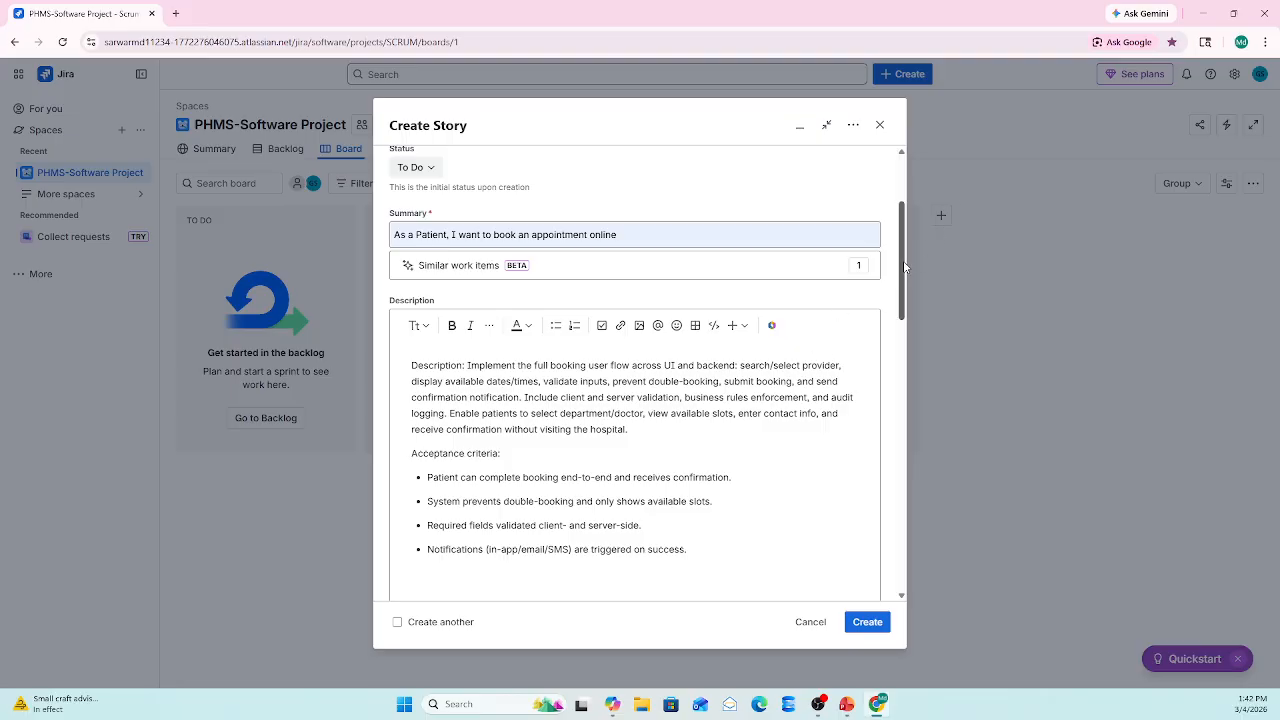
Assign the story to yourself and set its parent to the SCRUM-8 patient appointment management epic.
left_click_drag(903, 260, 890, 365)
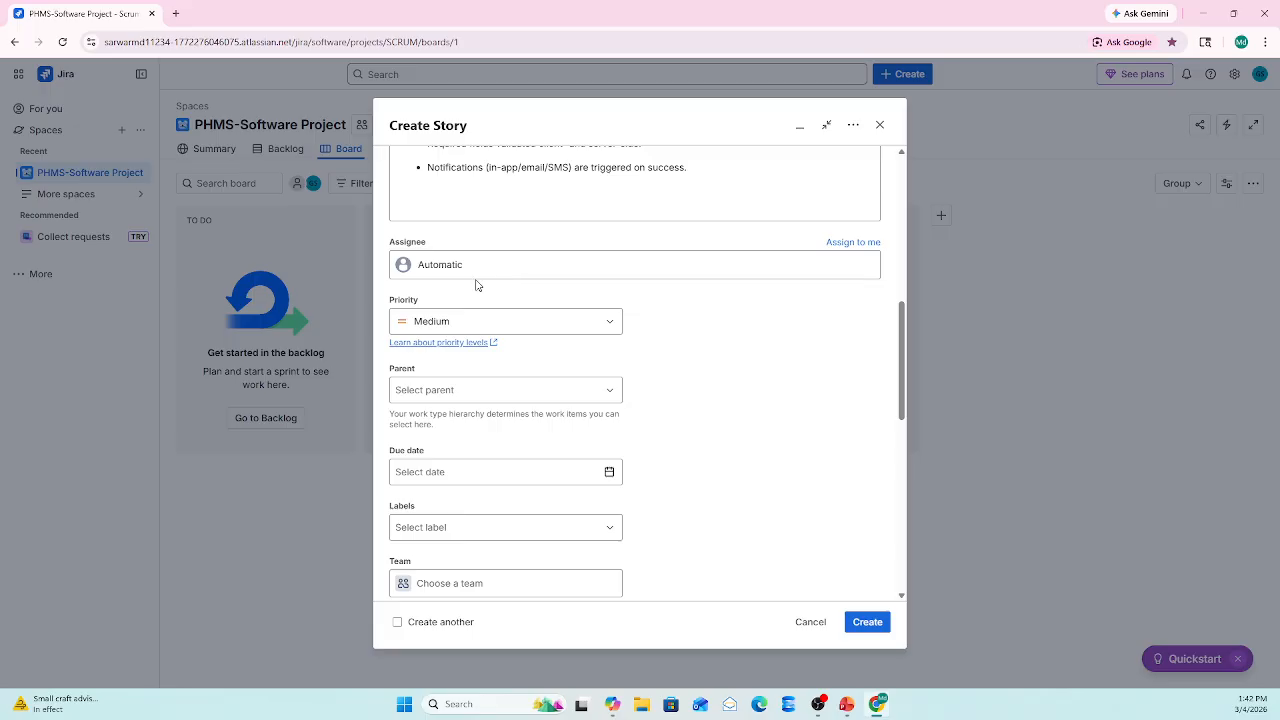
left_click(855, 243)
left_click_drag(904, 337, 902, 353)
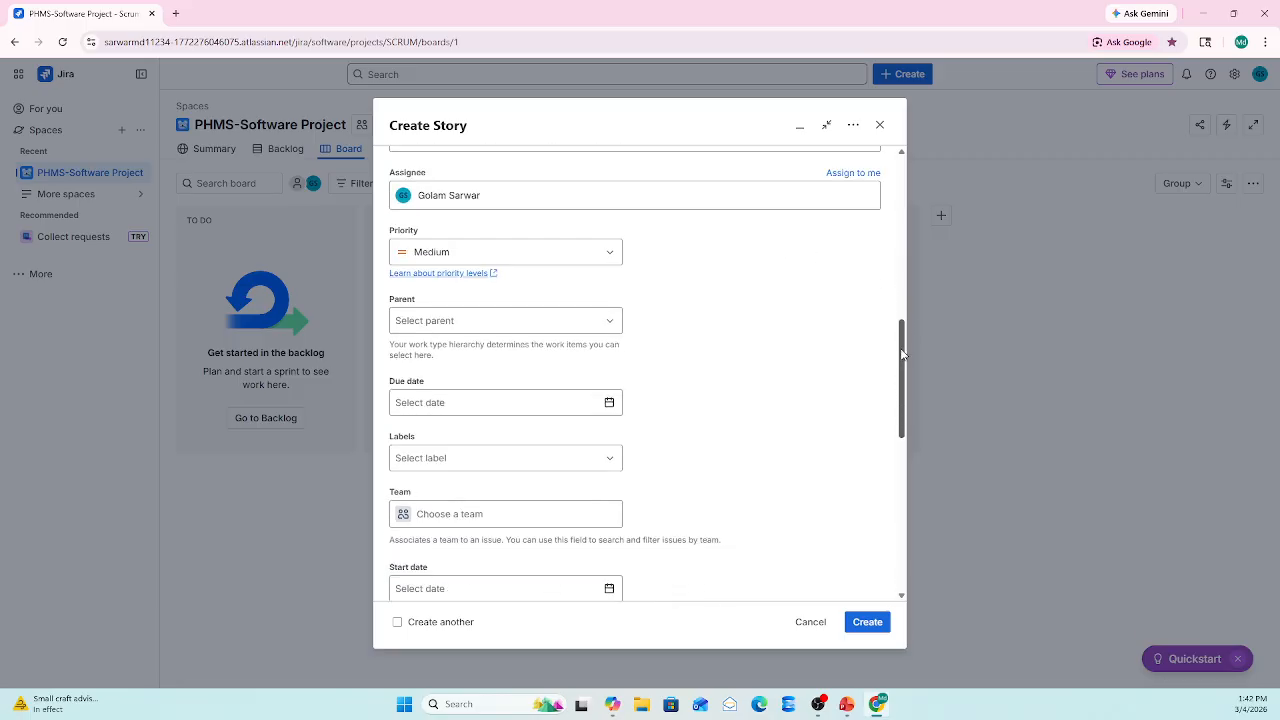
left_click(518, 321)
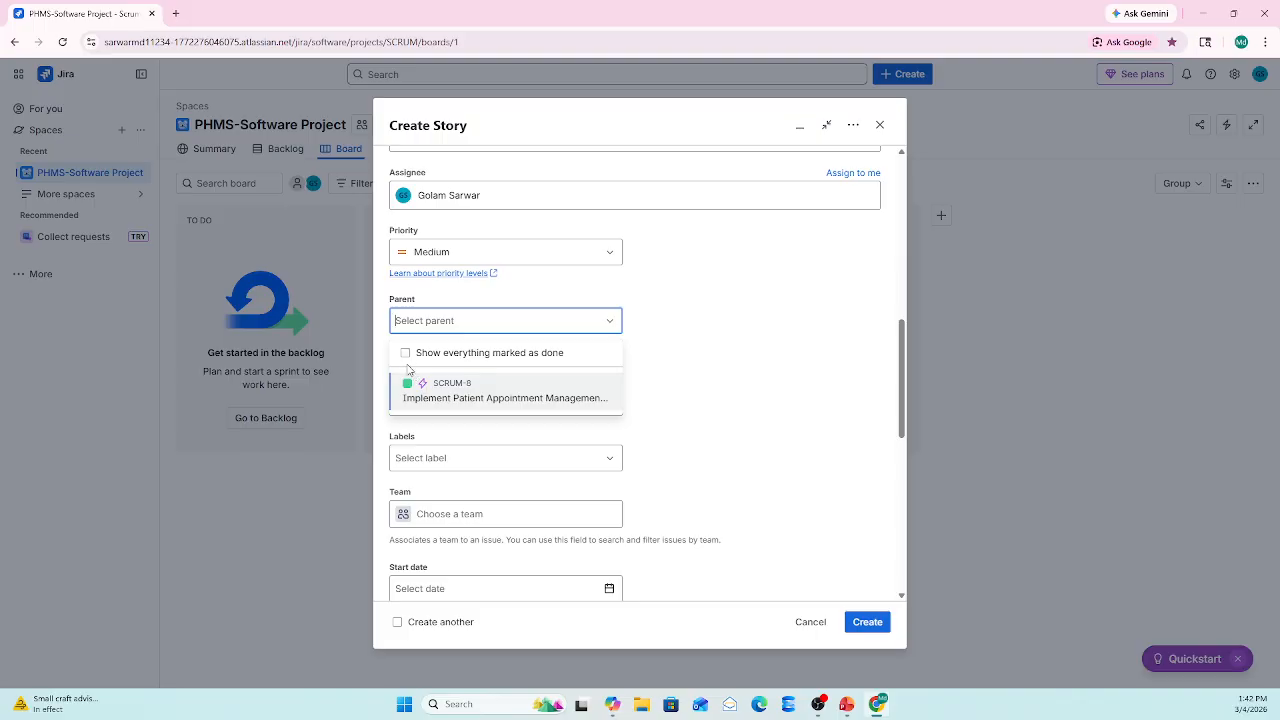
left_click(443, 398)
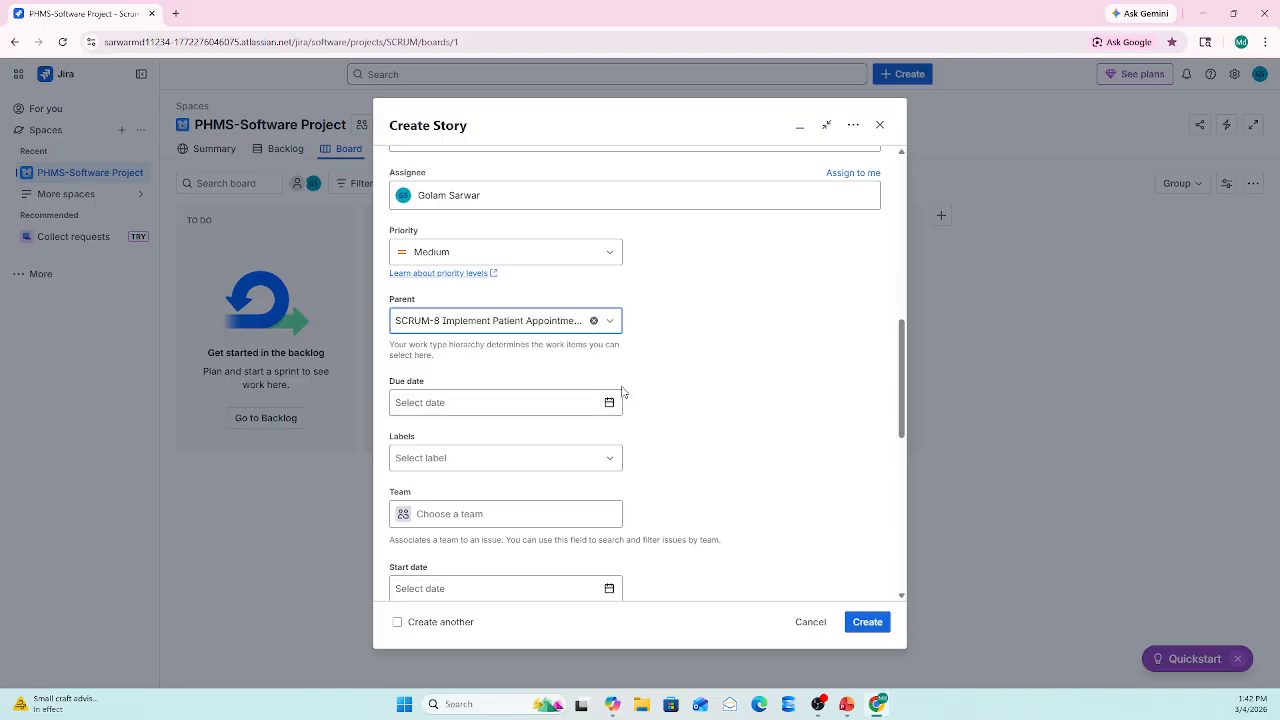
Set the story's due date to 4/1/2026 and its start date to 3/4/2026.
left_click(607, 403)
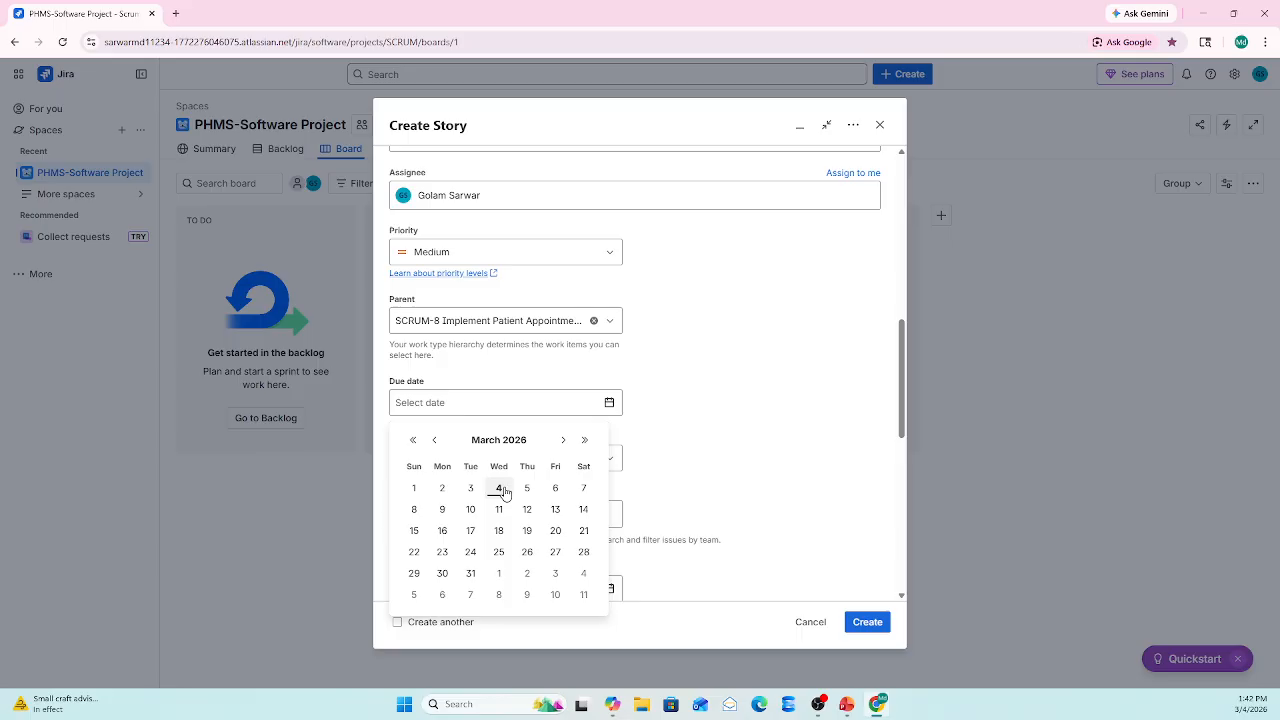
left_click(499, 576)
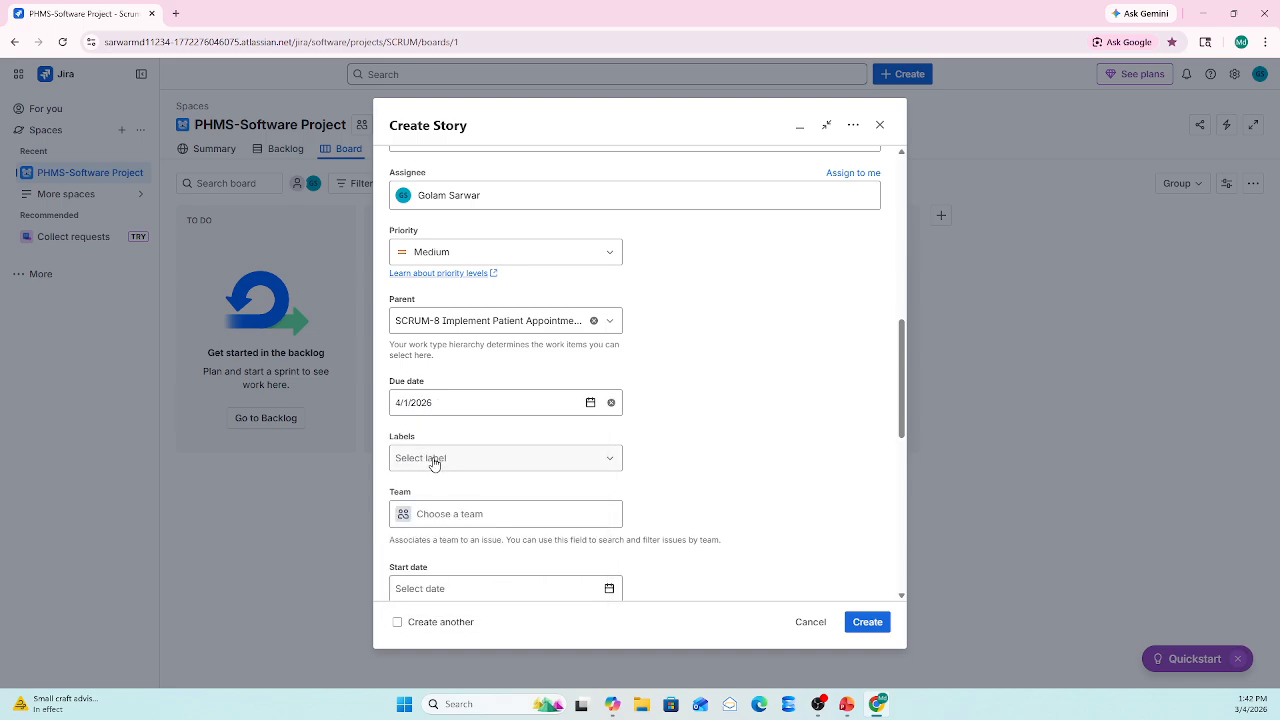
left_click_drag(904, 381, 894, 449)
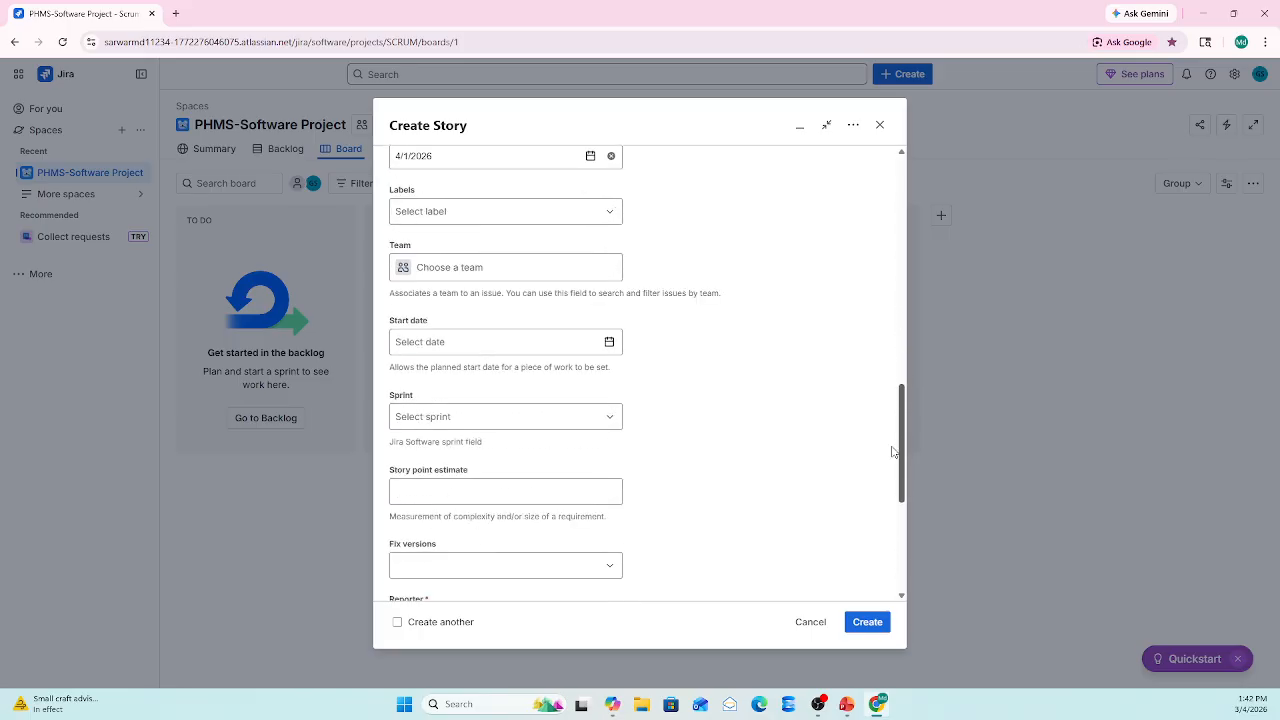
left_click(430, 343)
left_click(500, 427)
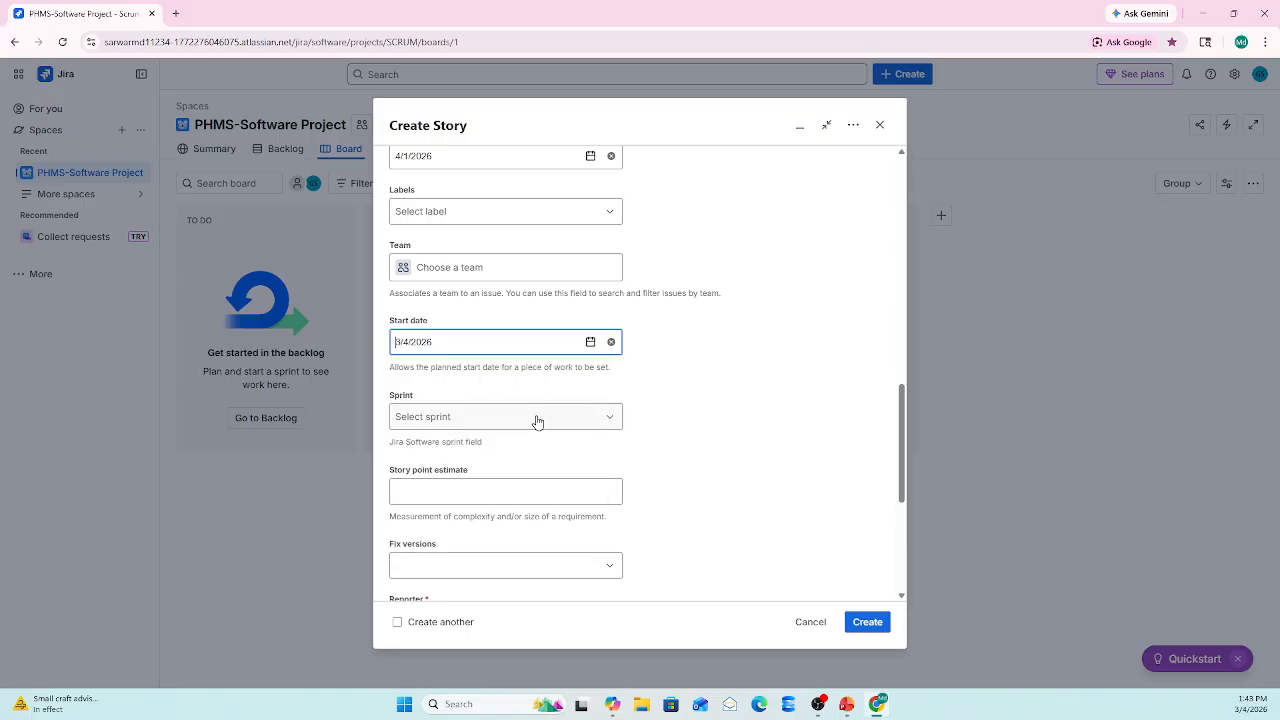
Check the sprints offered for the story, and set its story point estimate to 20.
left_click(448, 417)
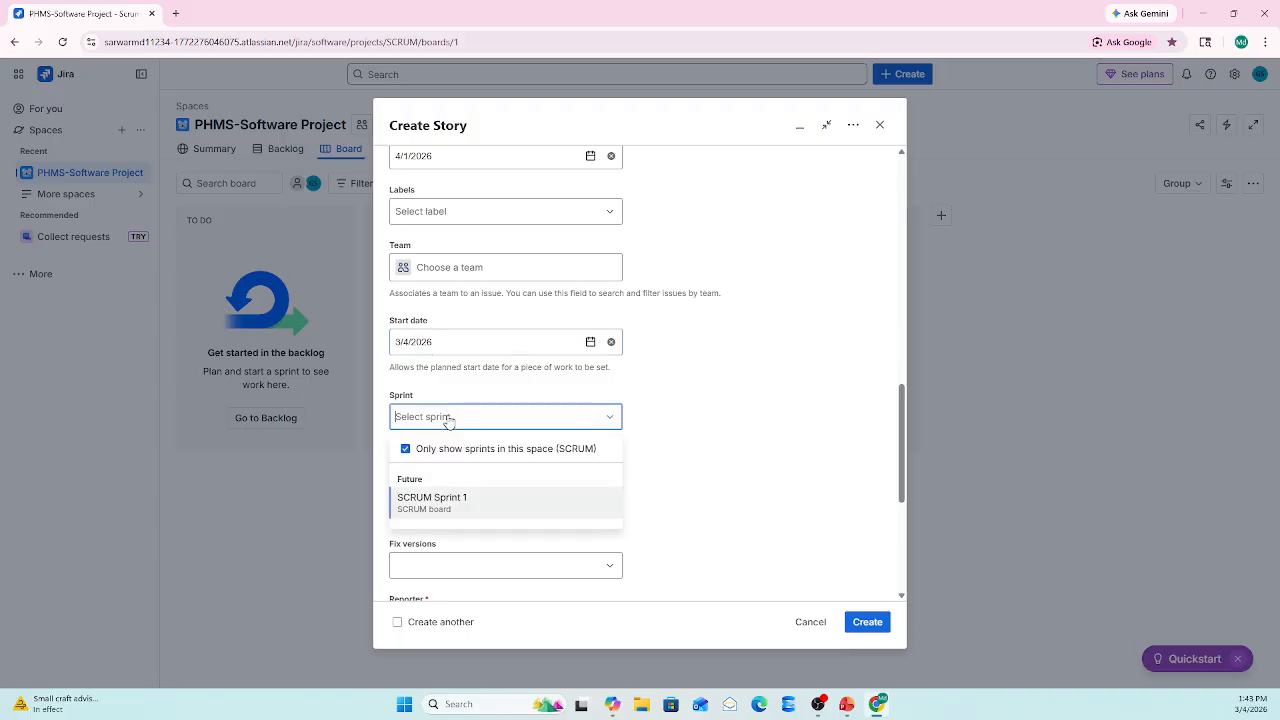
left_click(448, 418)
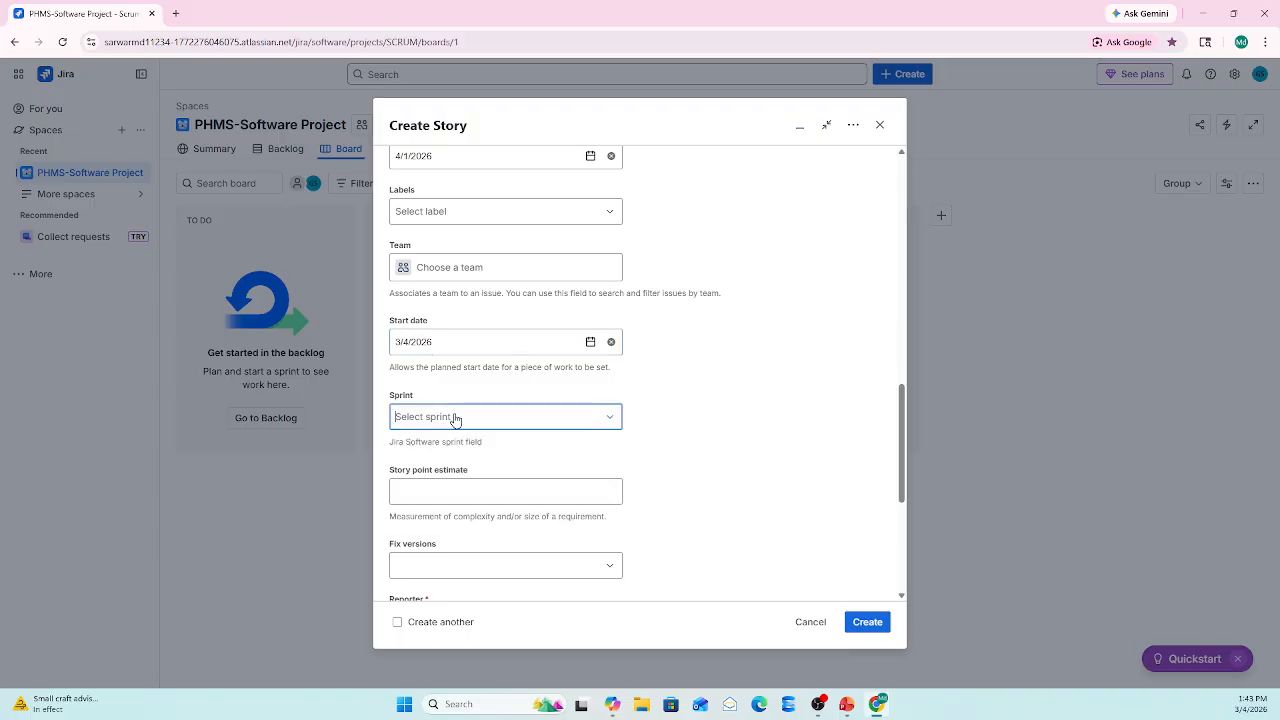
left_click(407, 491)
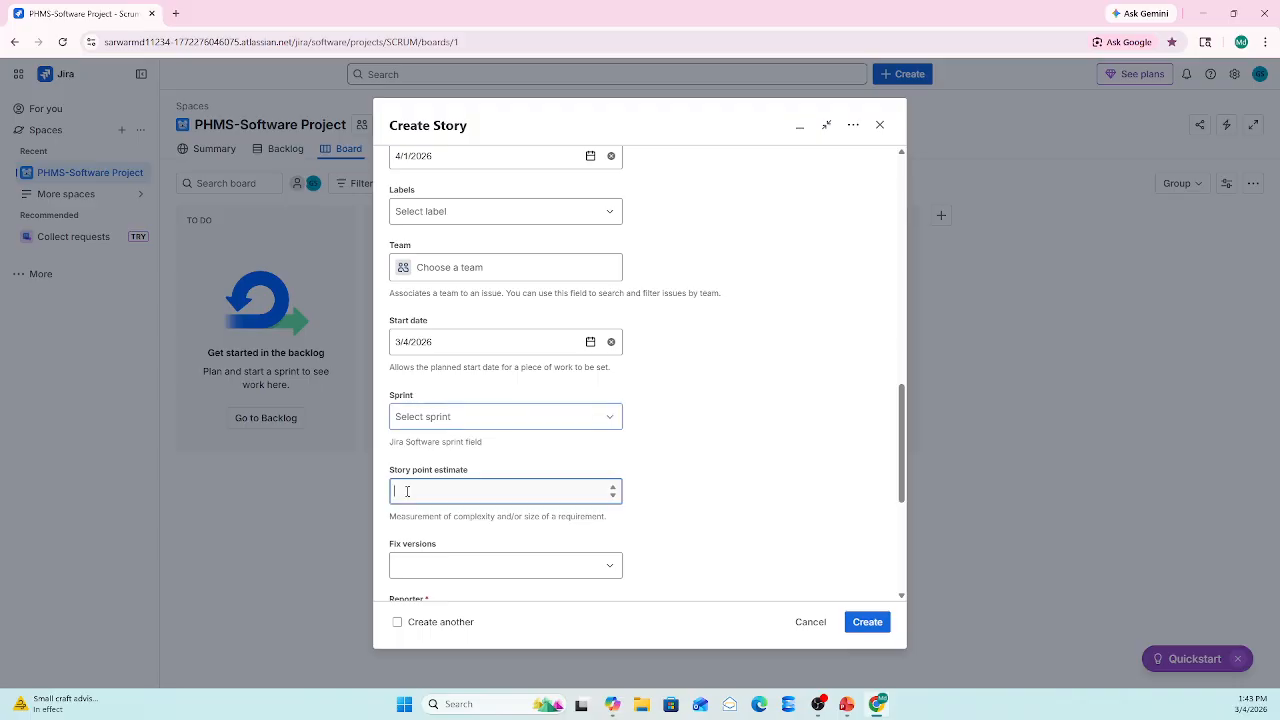
type("20")
Set the story's fix version to PHMS Q1 2026 Release and create the story.
left_click(612, 572)
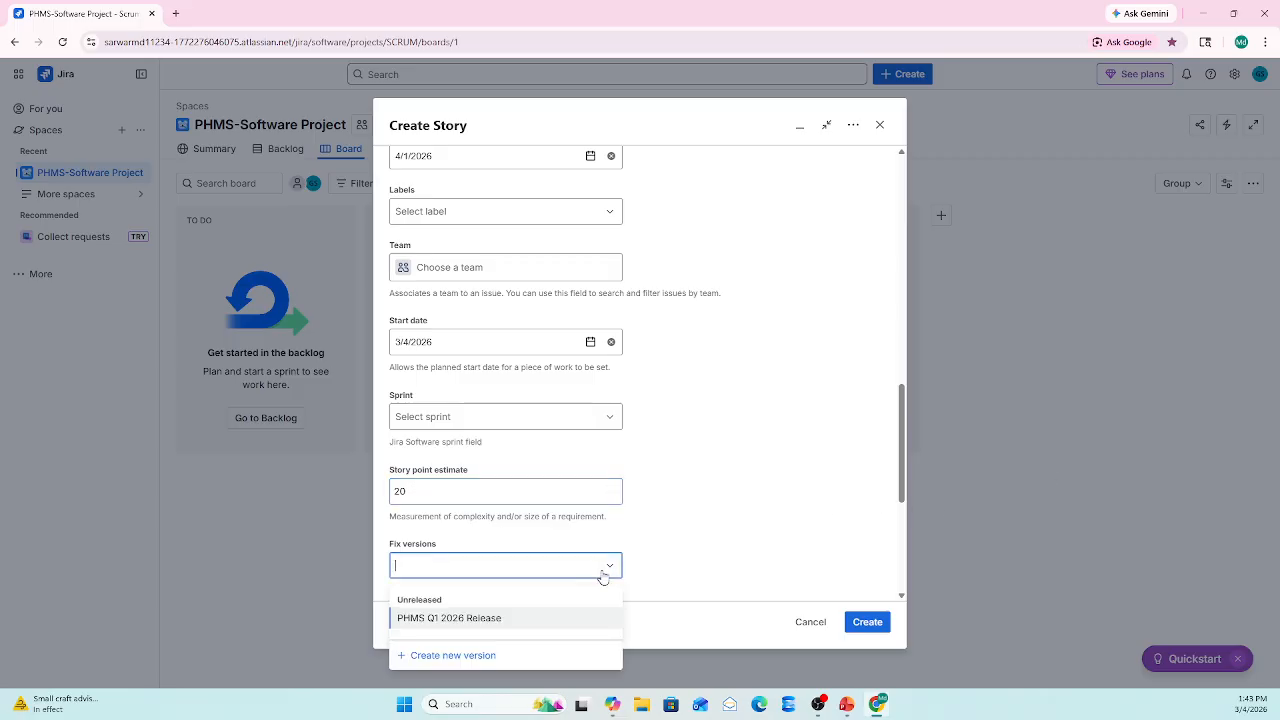
left_click(496, 619)
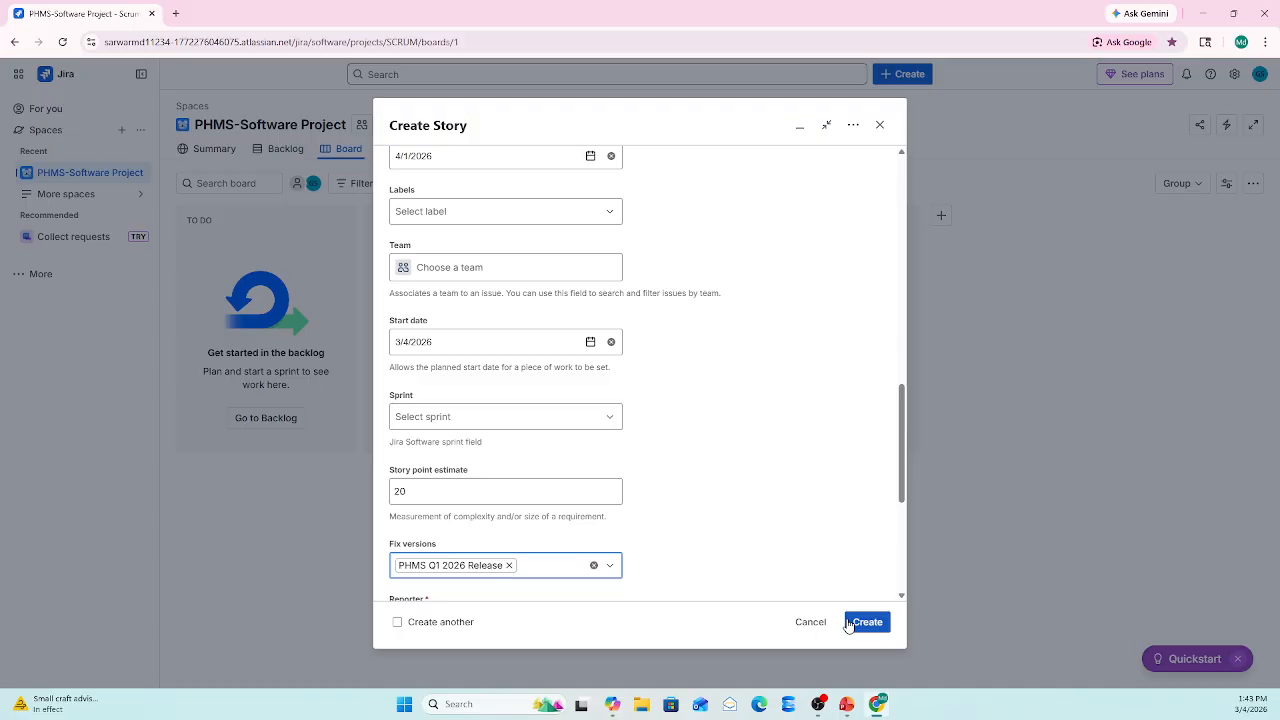
left_click(901, 491)
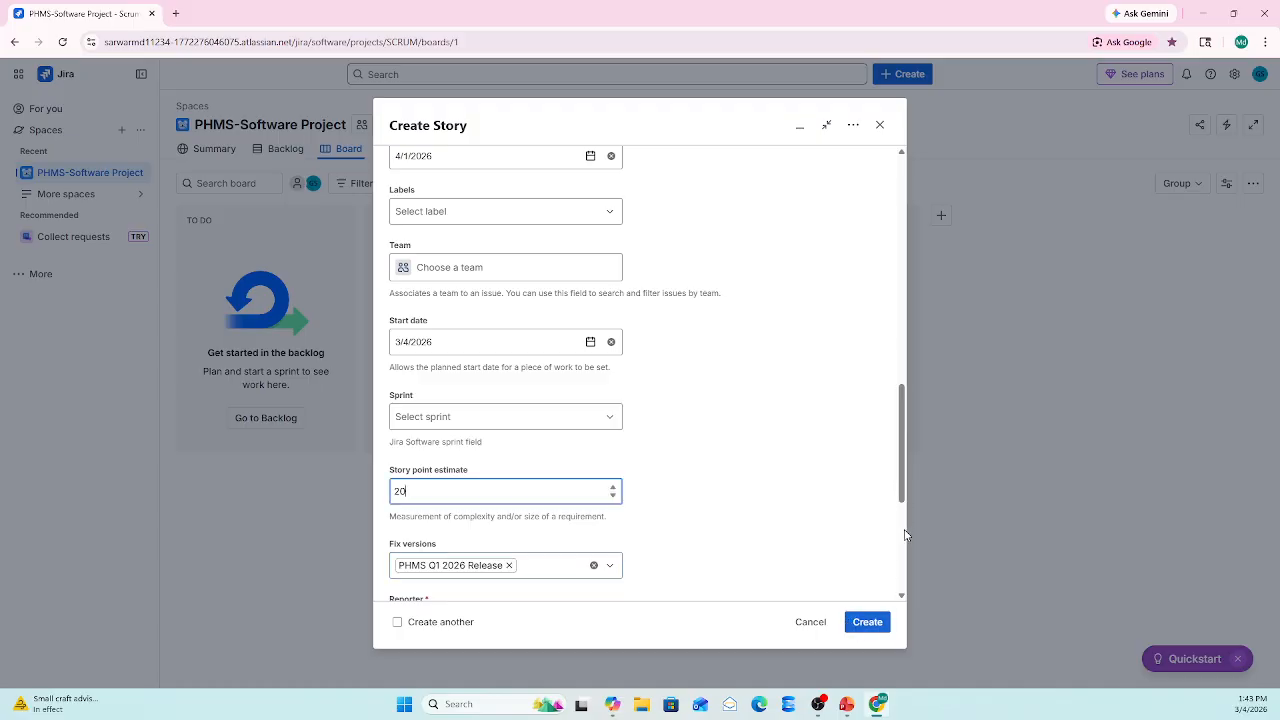
left_click_drag(902, 473, 888, 570)
left_click(866, 624)
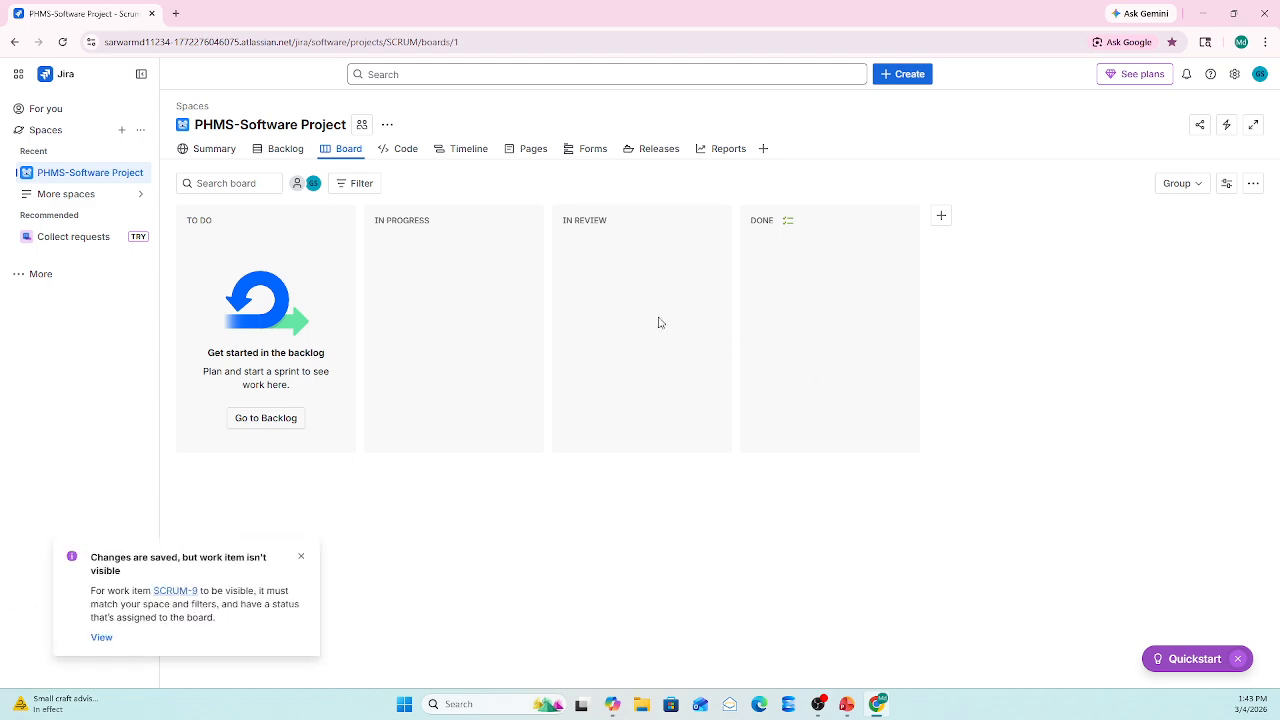
Move the online appointment booking story from the project's backlog into SCRUM Sprint 1.
left_click(281, 149)
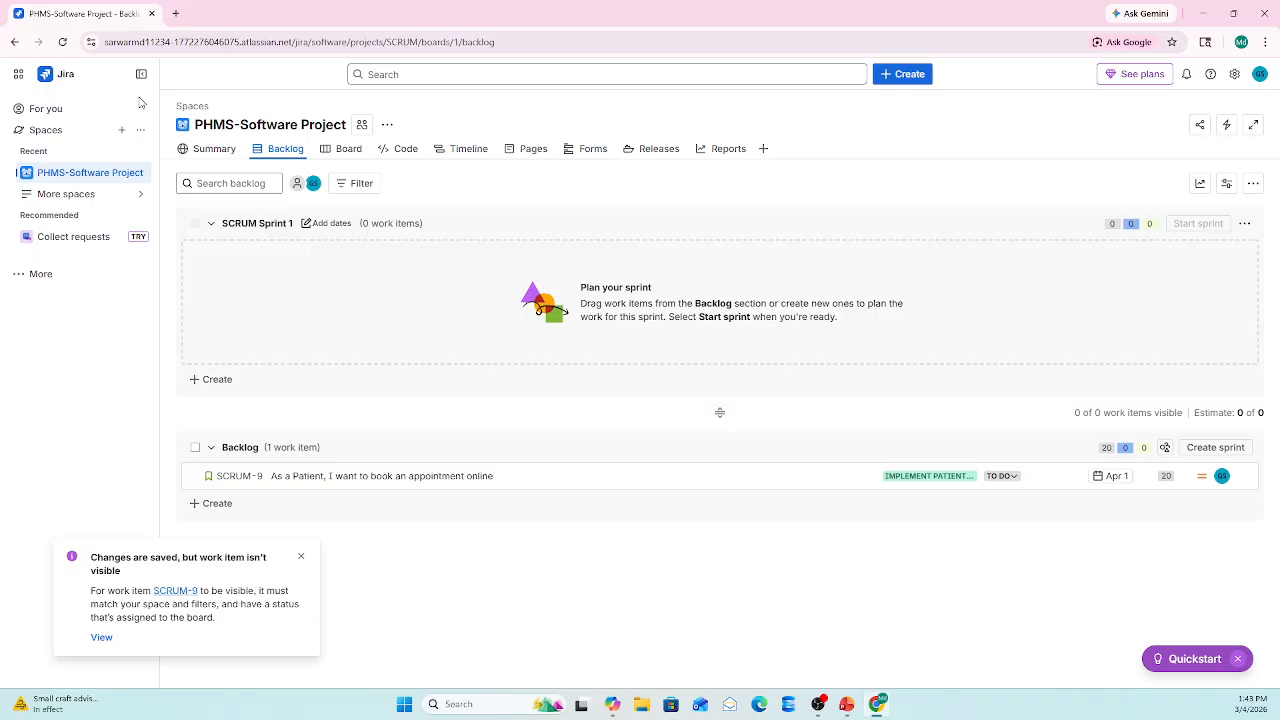
left_click(62, 41)
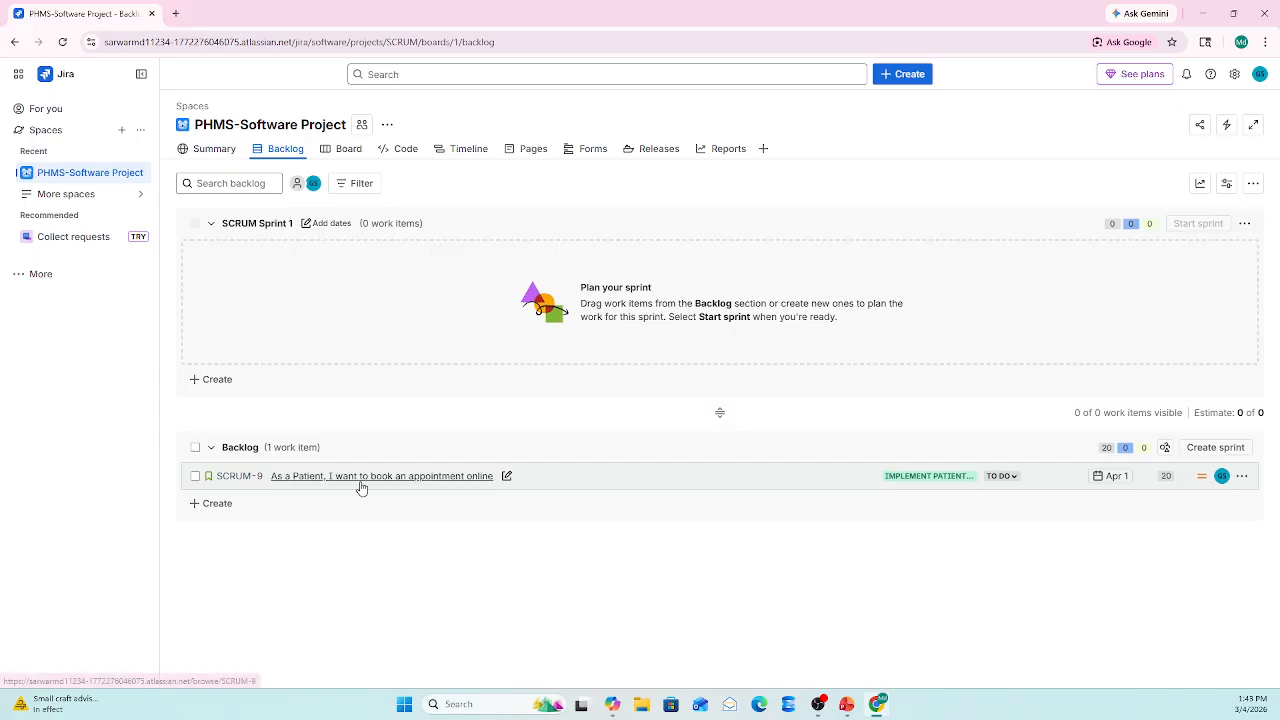
left_click_drag(683, 486, 337, 257)
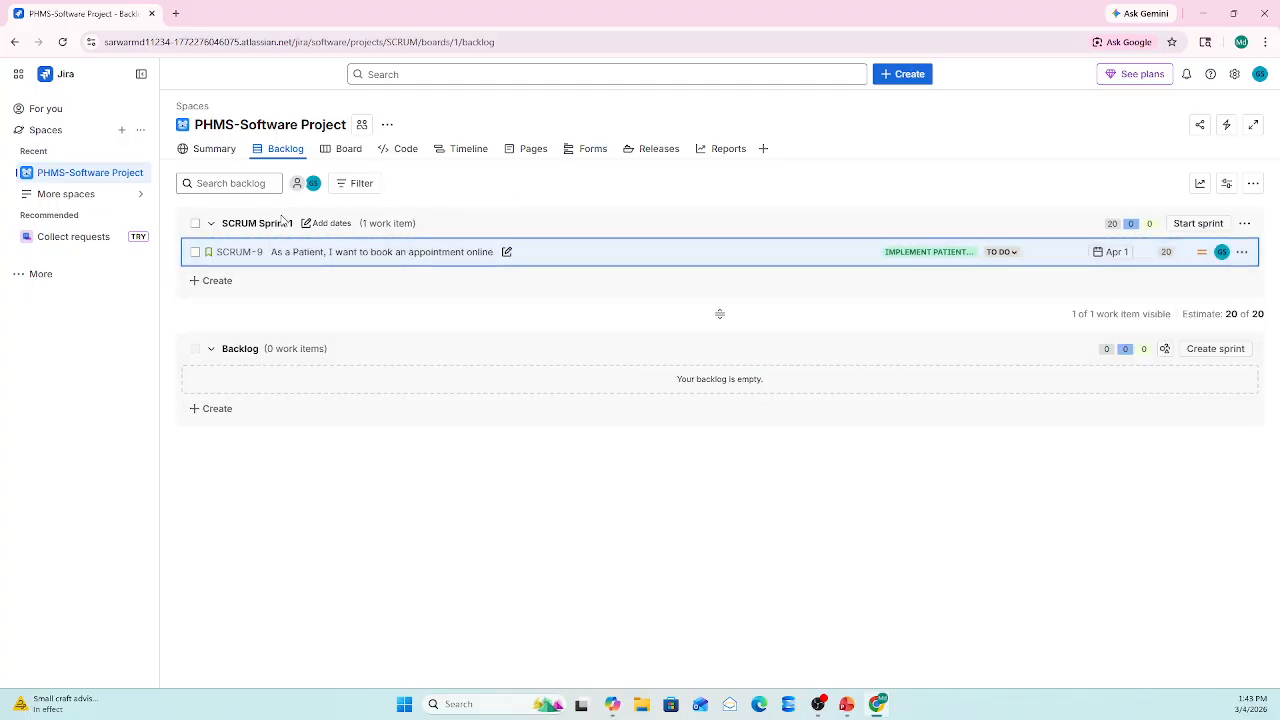
left_click(212, 223)
left_click(213, 224)
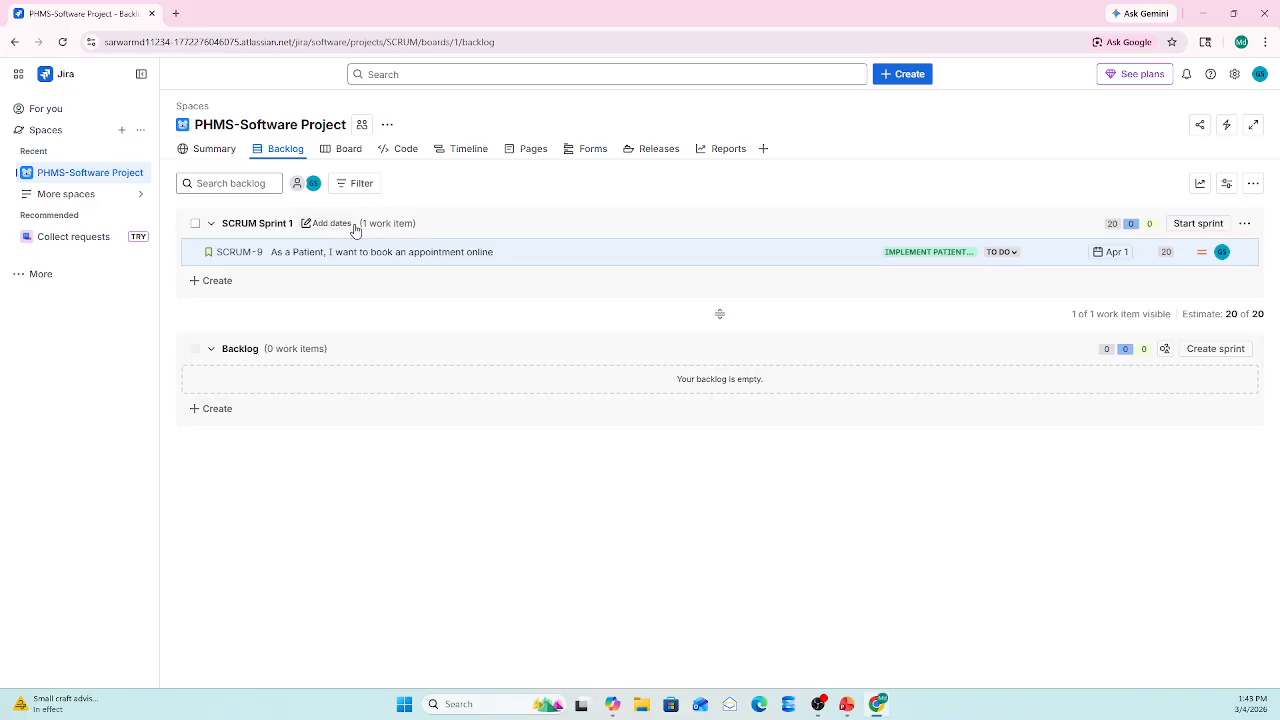
Edit SCRUM Sprint 1 and rename it Sprint 1 Design & Analysis.
left_click(1243, 225)
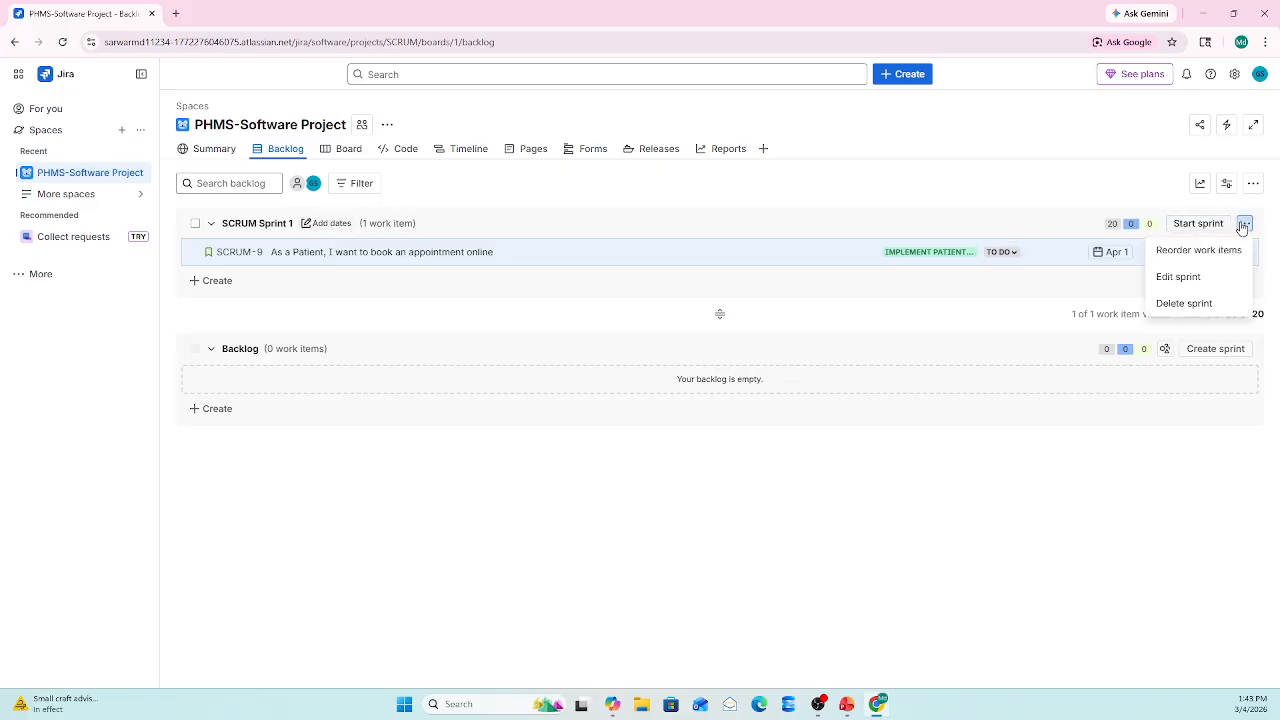
left_click(1199, 279)
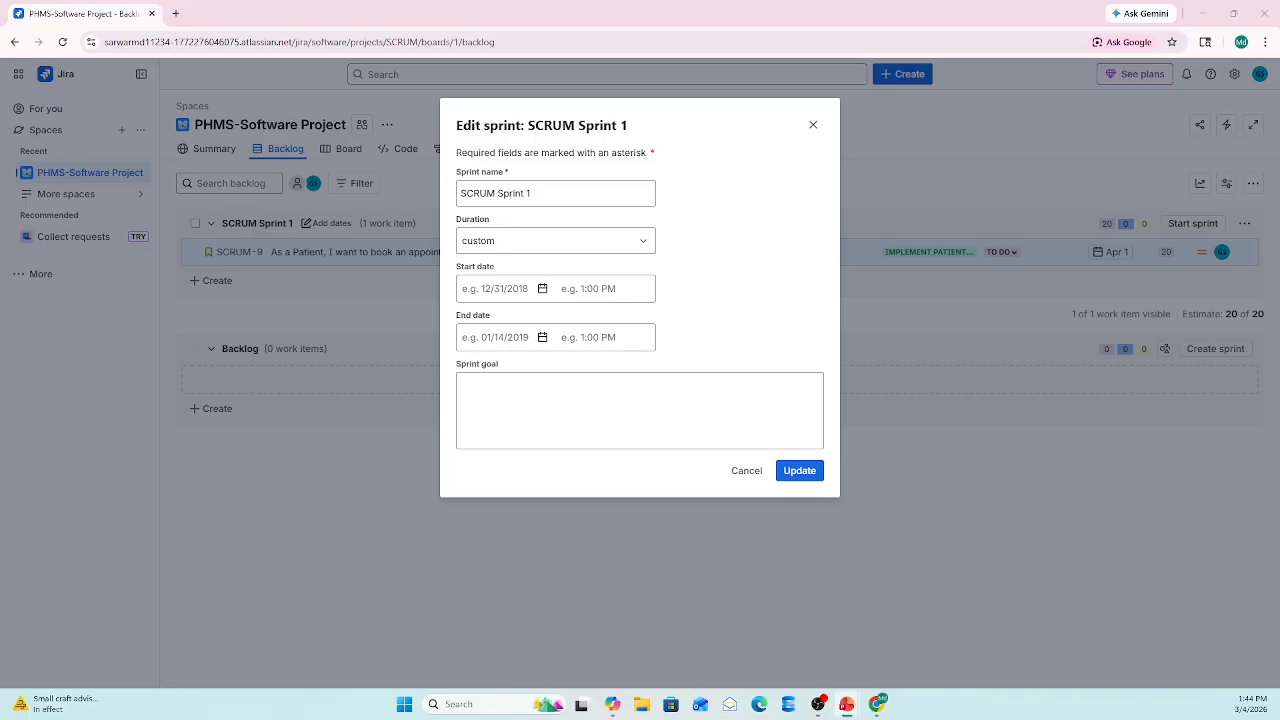
left_click_drag(530, 193, 453, 196)
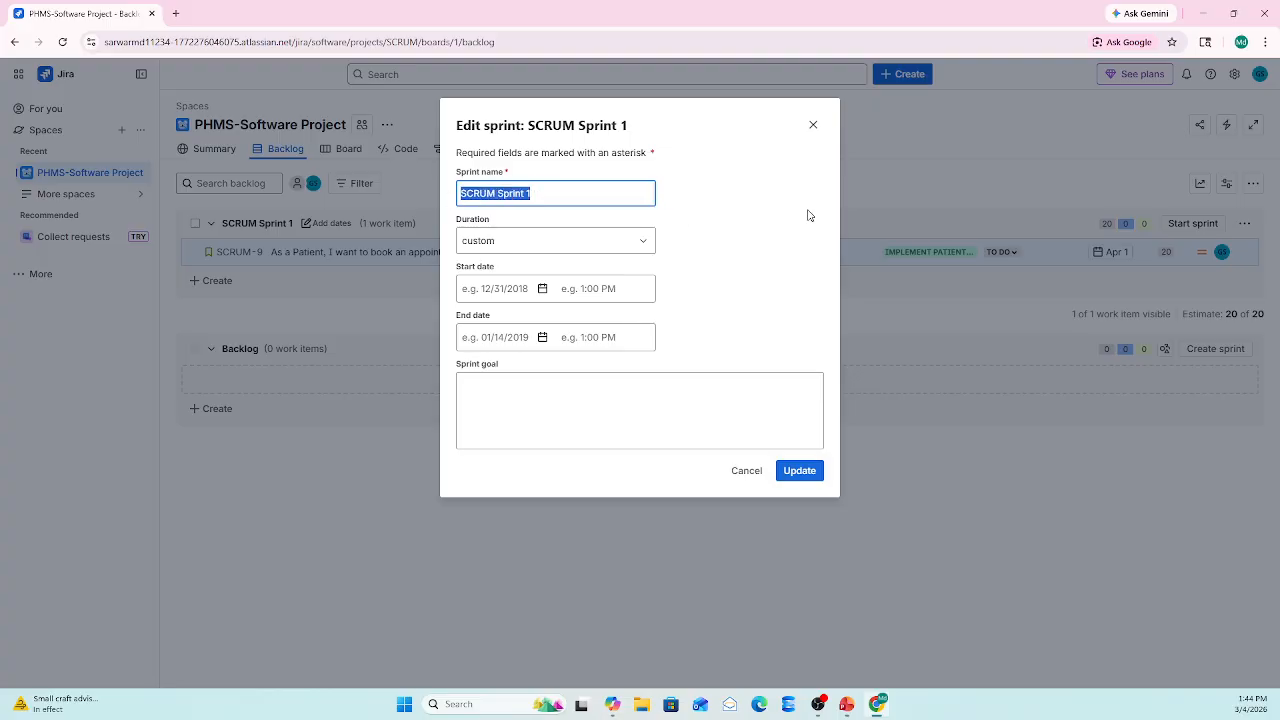
type("Sprint 1")
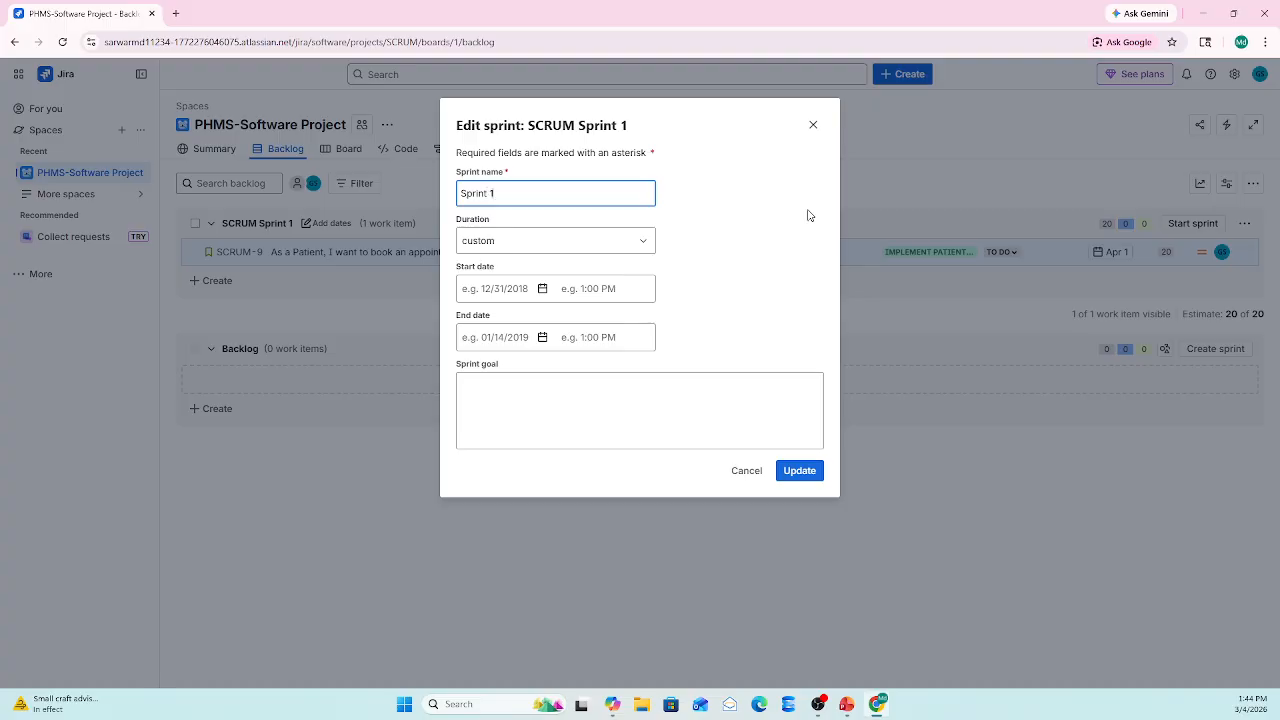
type(" Discove")
key("BackSpace")
key("BackSpace")
key("BackSpace")
key("BackSpace")
key("BackSpace")
key("BackSpace")
type("Design & Analysis")
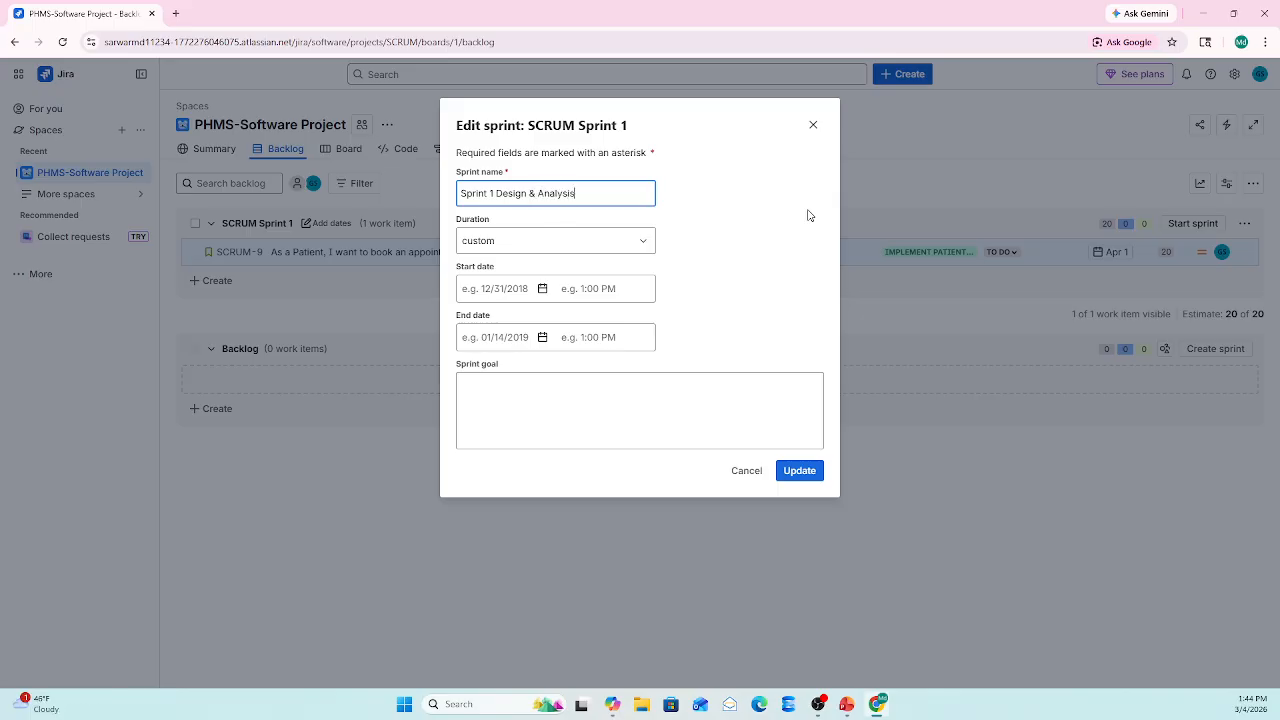
left_click(752, 208)
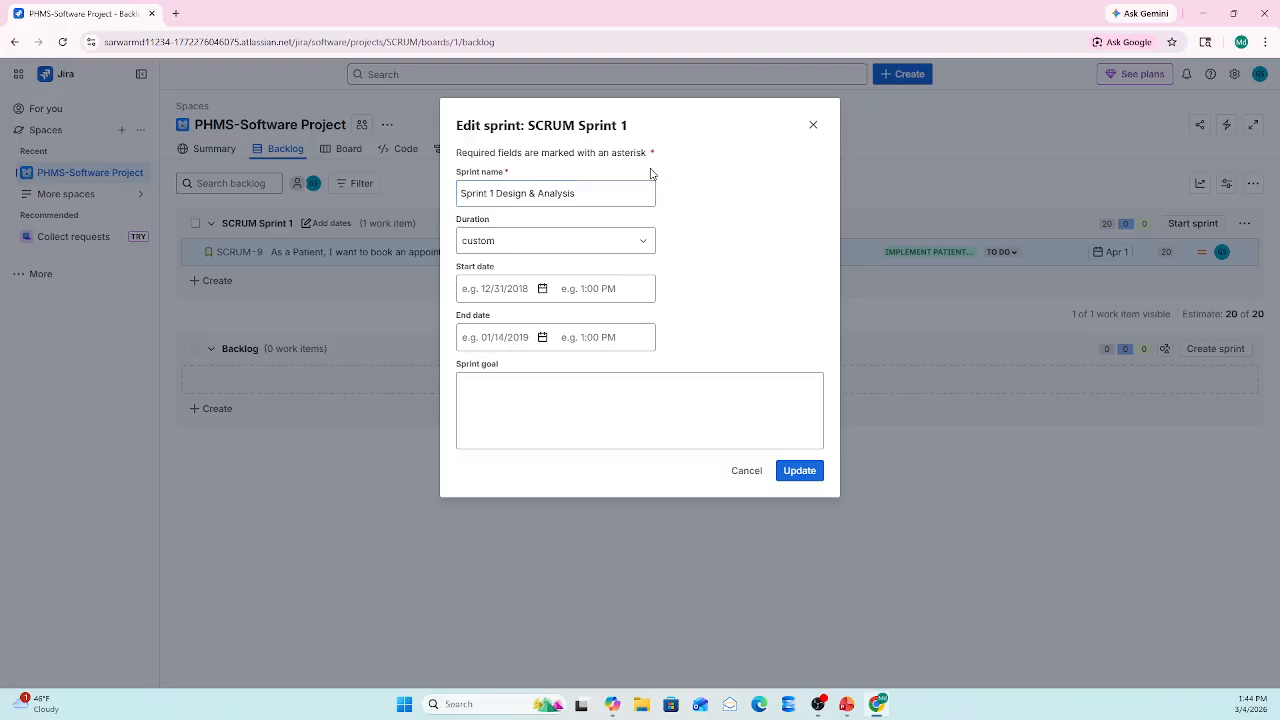
Set the sprint's duration to 4 weeks and its start date to 3/4/2026.
left_click(554, 246)
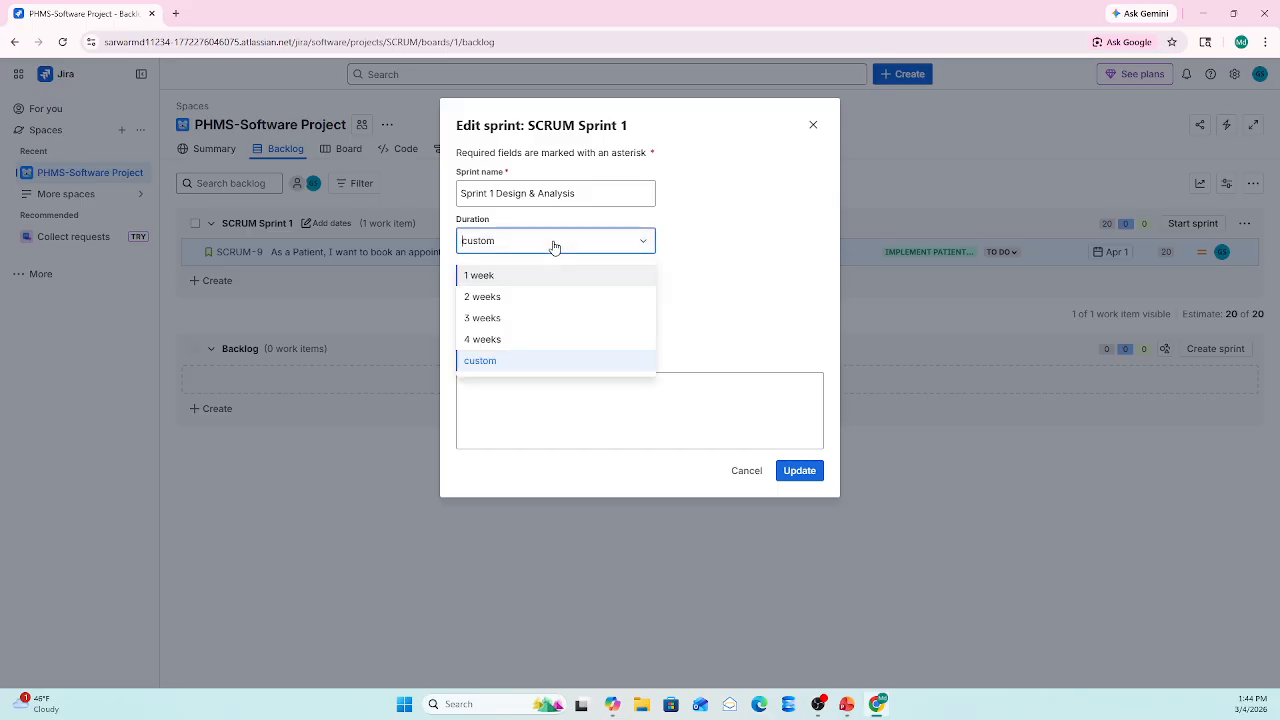
left_click(490, 340)
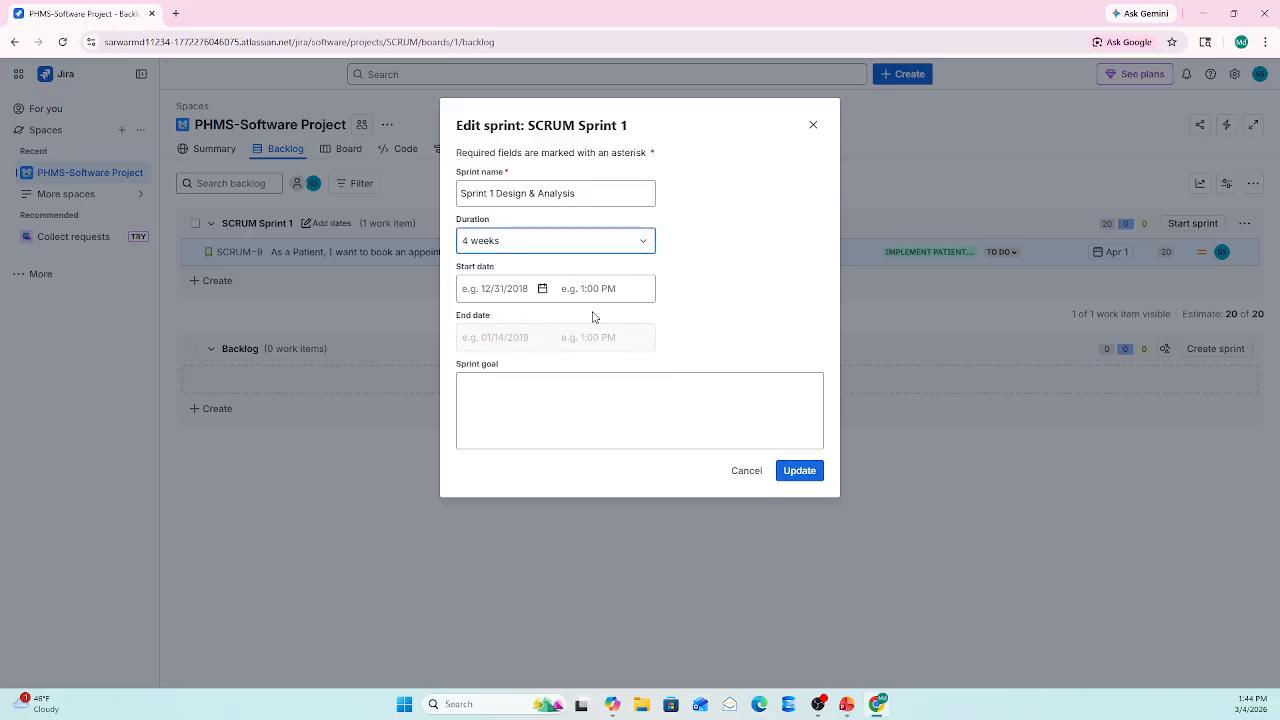
left_click(644, 246)
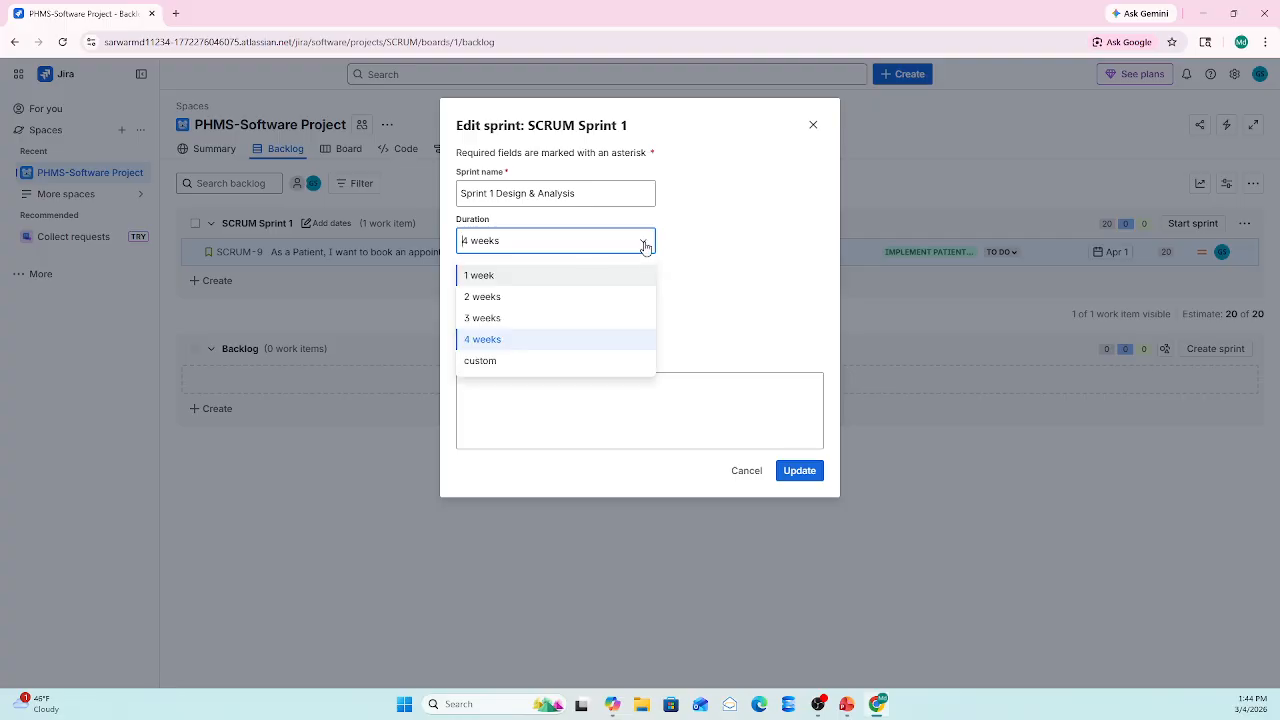
left_click(481, 361)
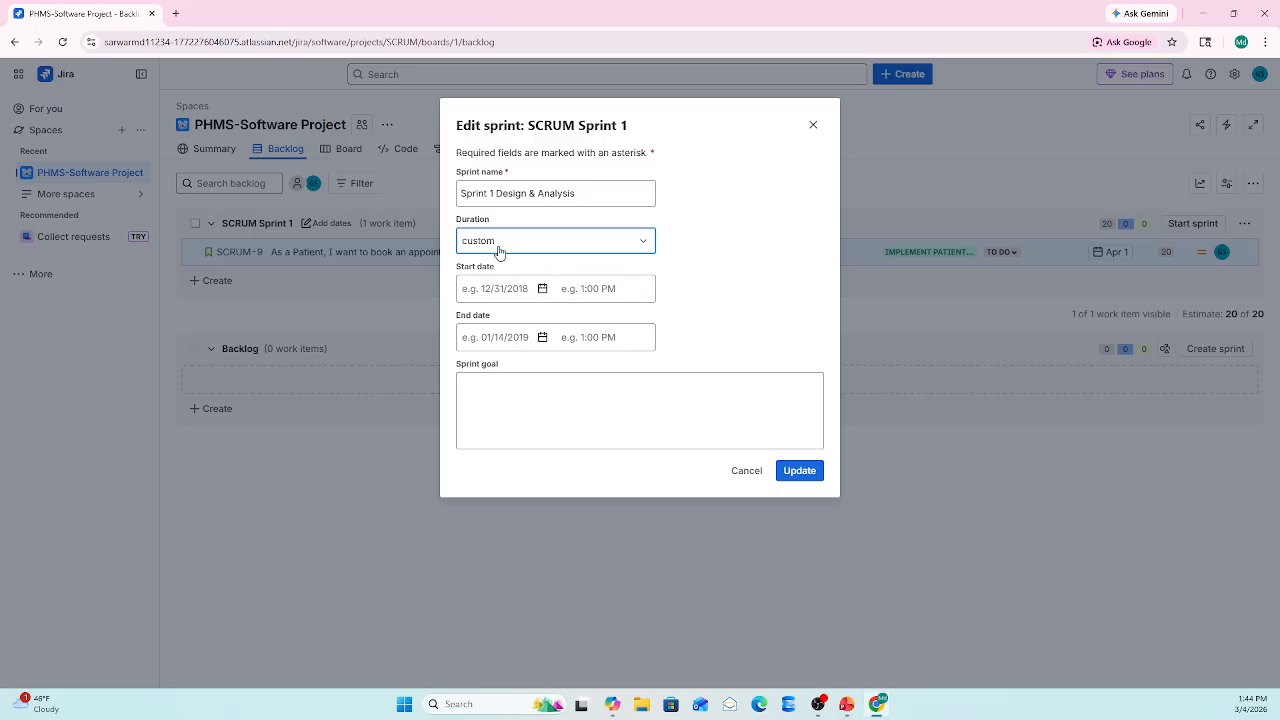
left_click(499, 246)
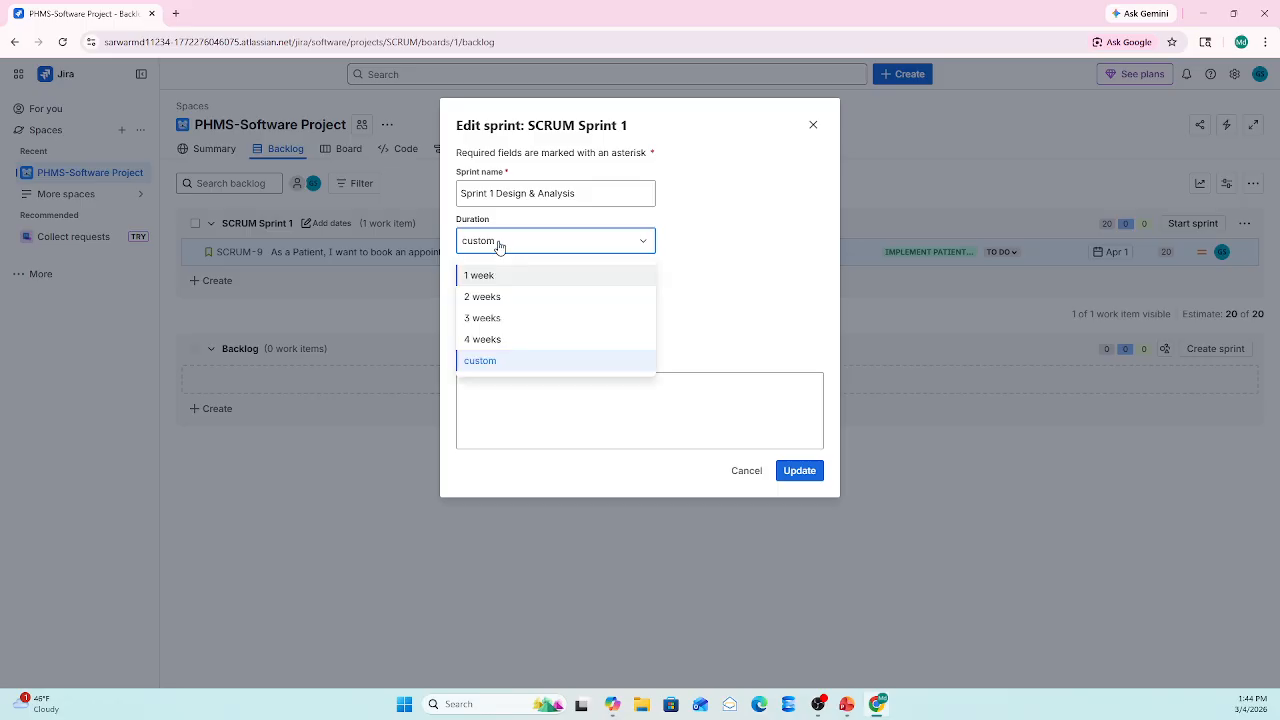
left_click(491, 342)
left_click(690, 242)
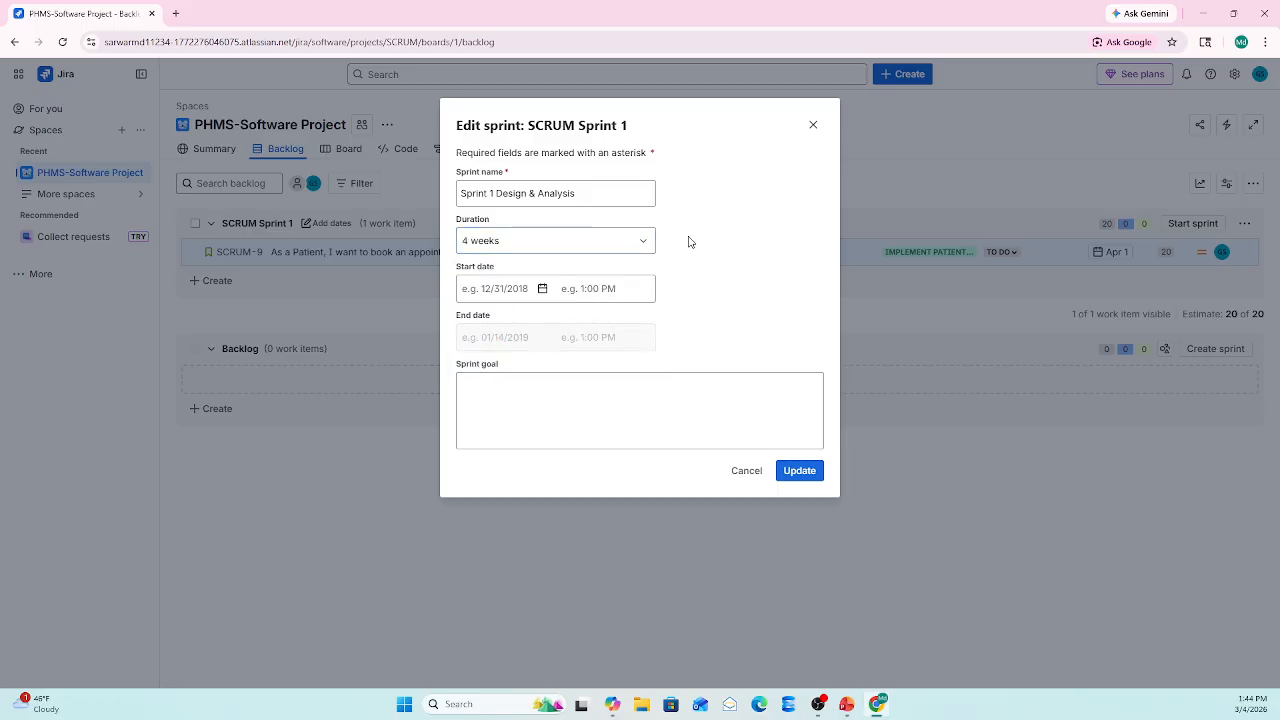
left_click(509, 292)
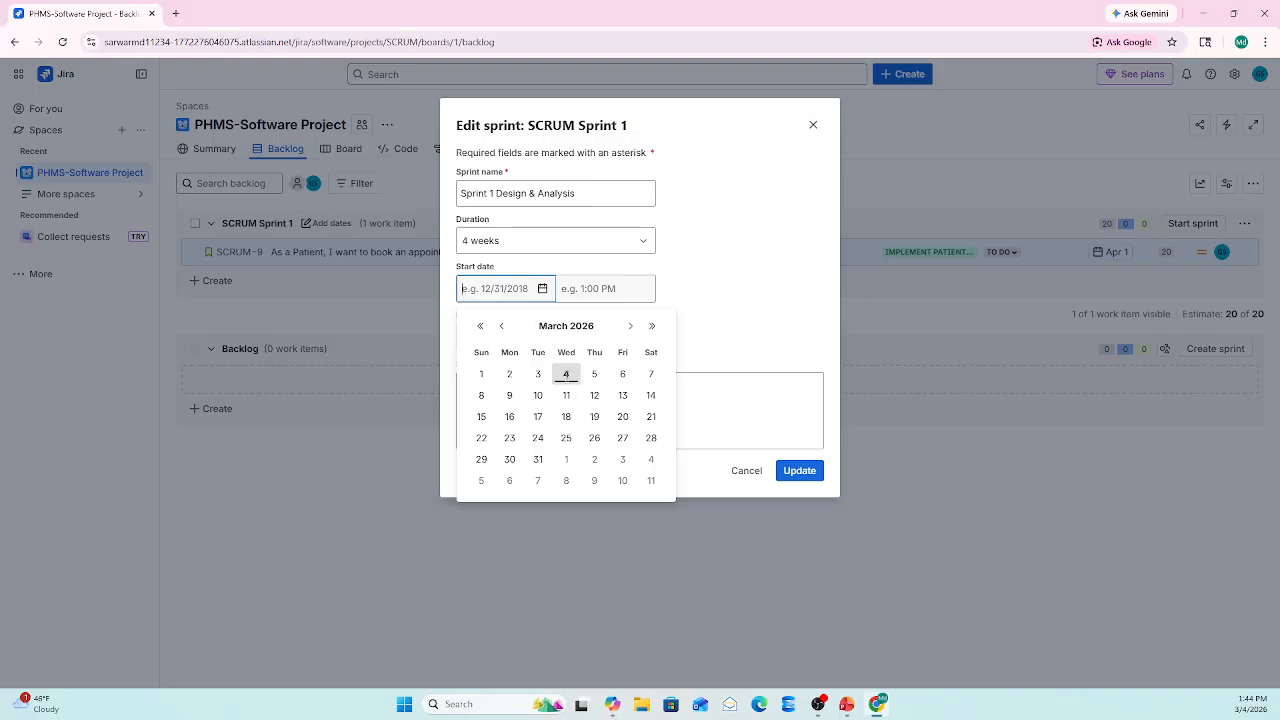
left_click(566, 376)
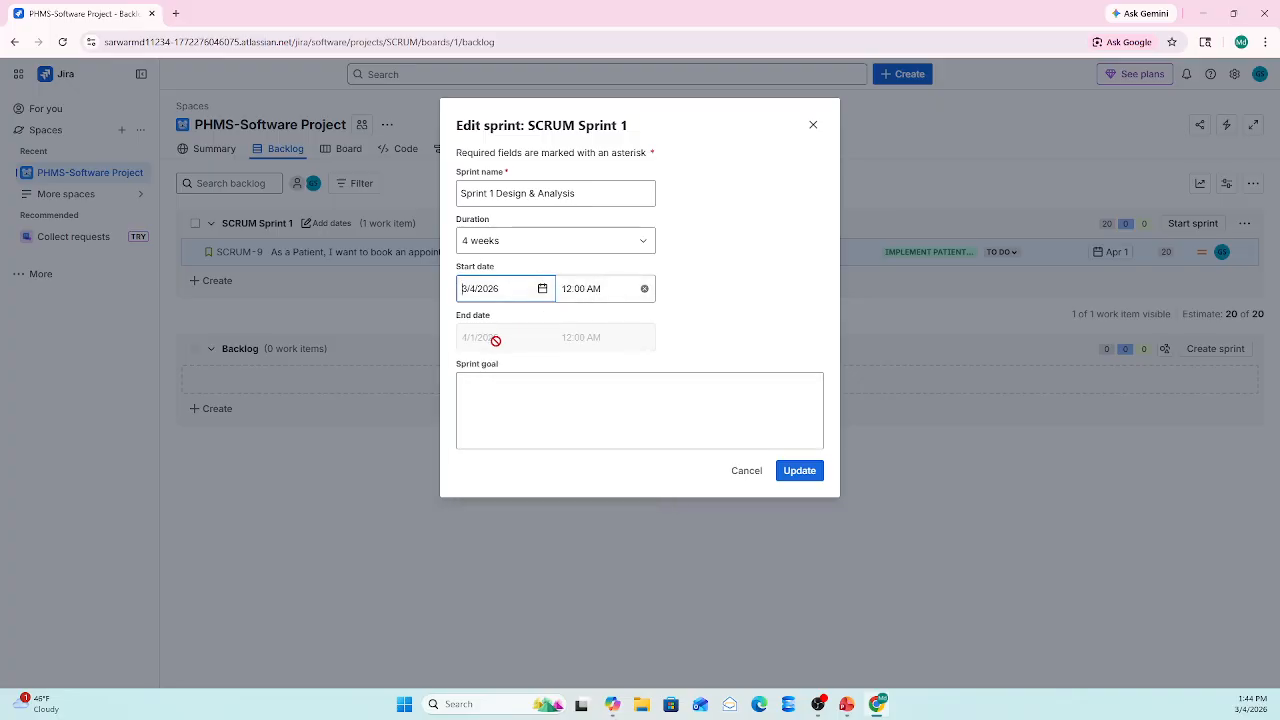
Enter the sprint goal "Team will complete design and analysis task" and save the sprint changes.
left_click(494, 410)
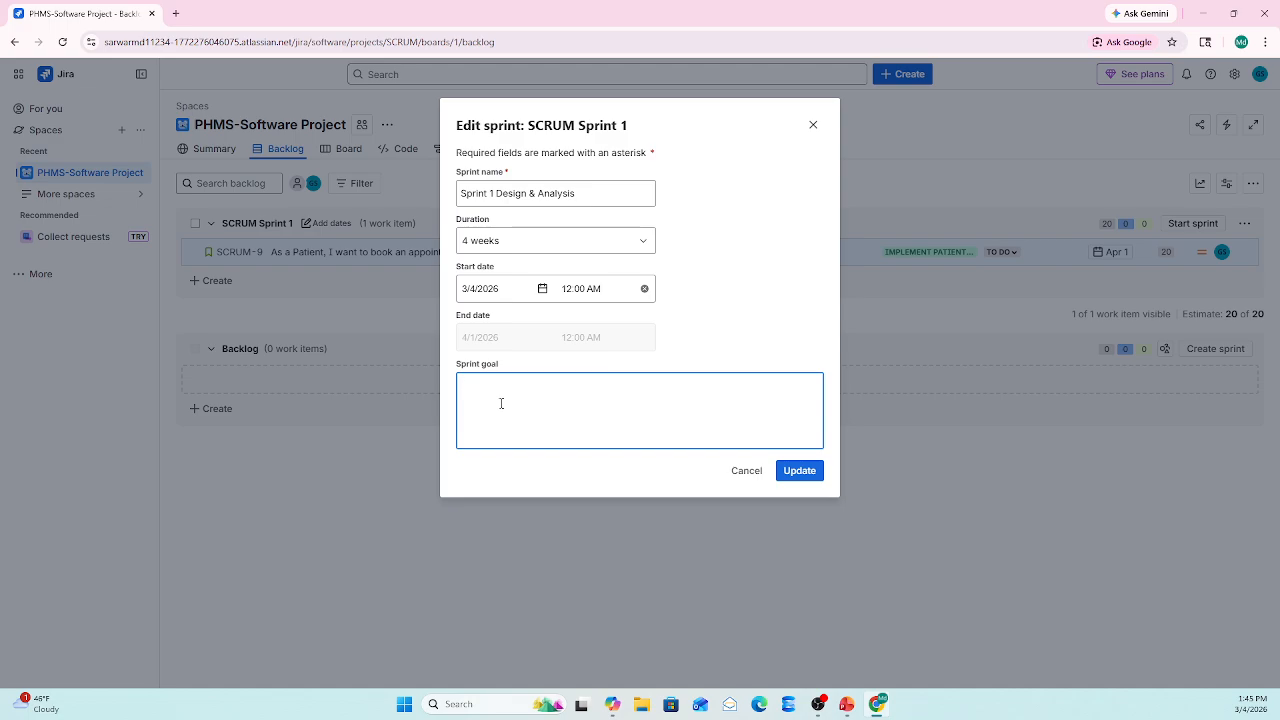
type("Team will complete design and analysis task")
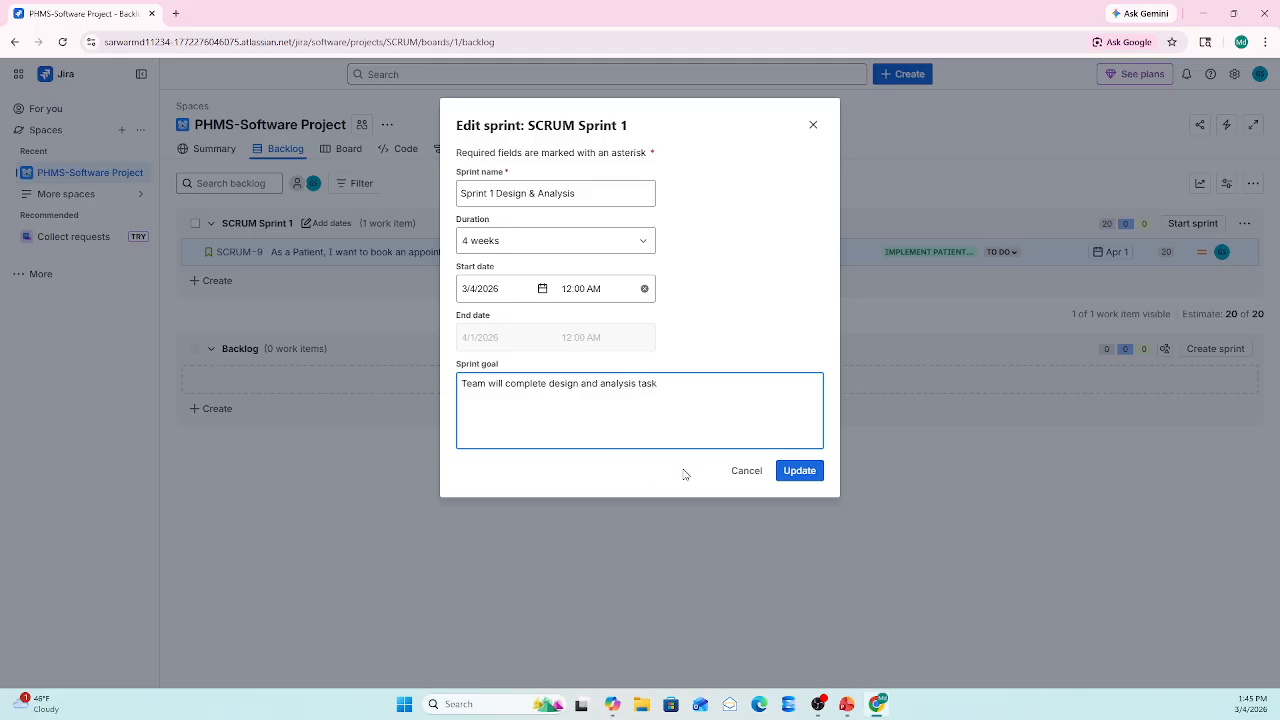
left_click(780, 471)
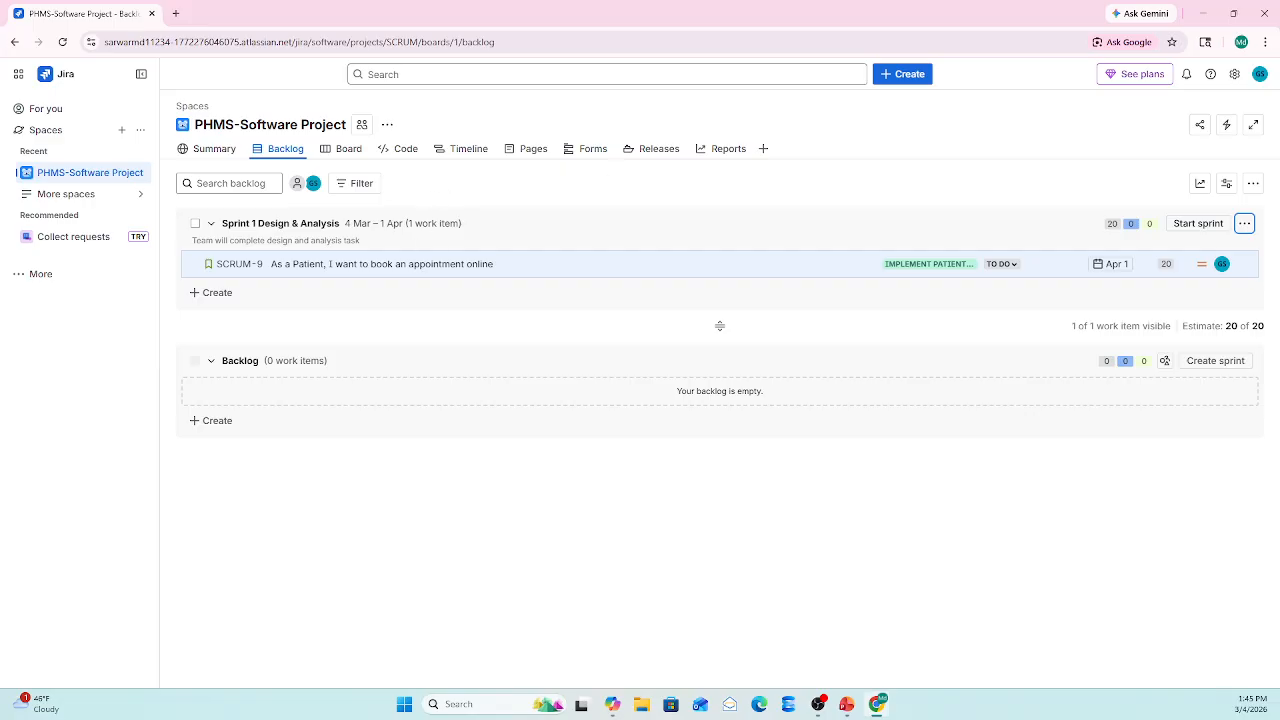
Start a new work item of type Task with the summary "Design Appointment booking UI".
left_click(897, 79)
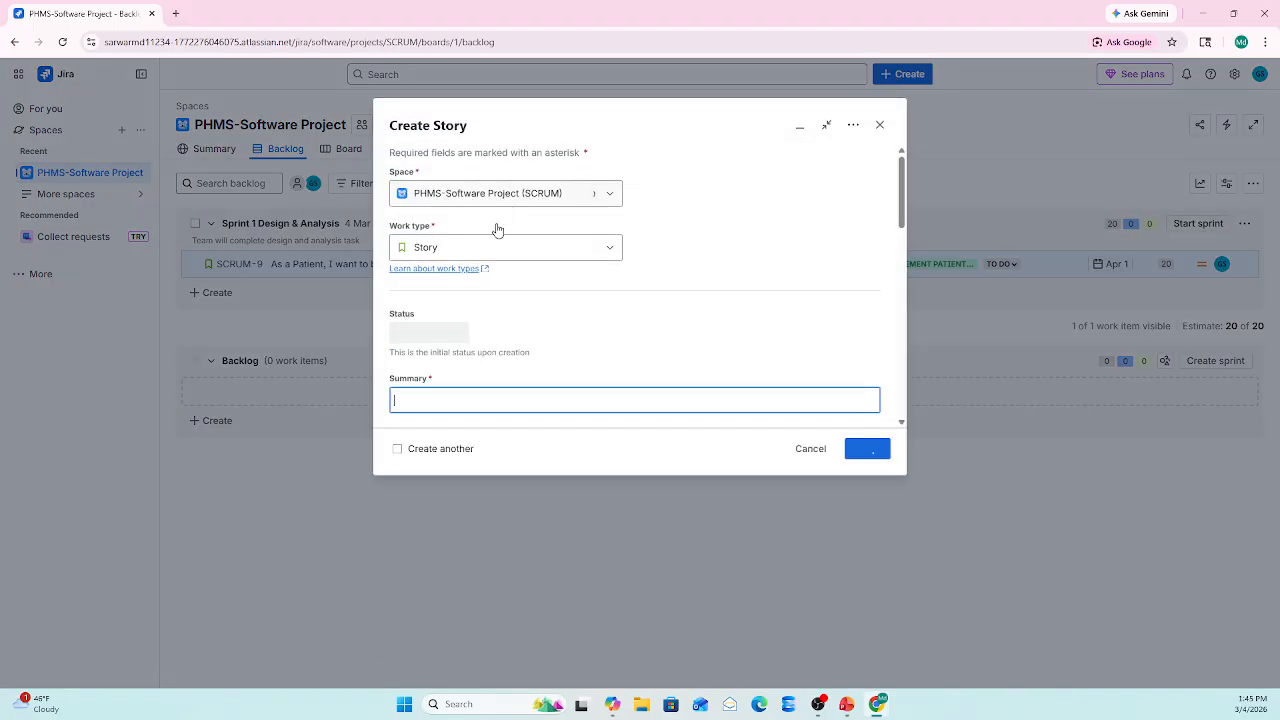
left_click(500, 247)
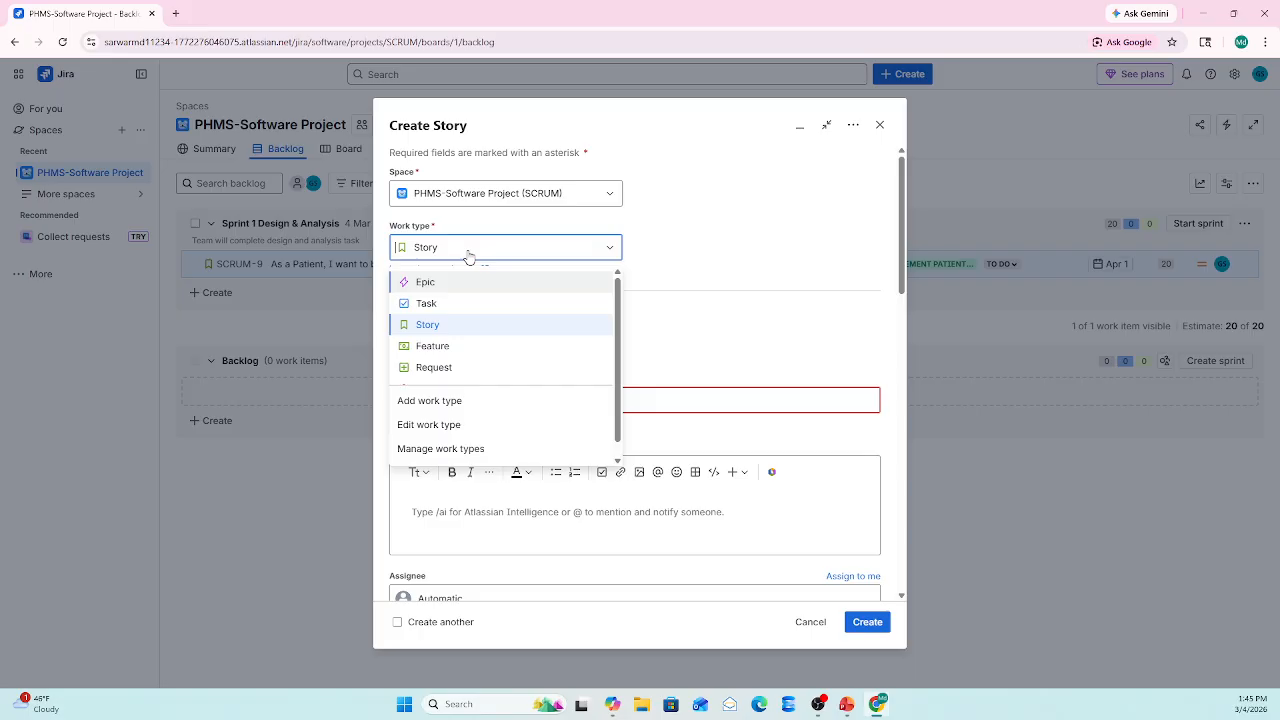
left_click(427, 303)
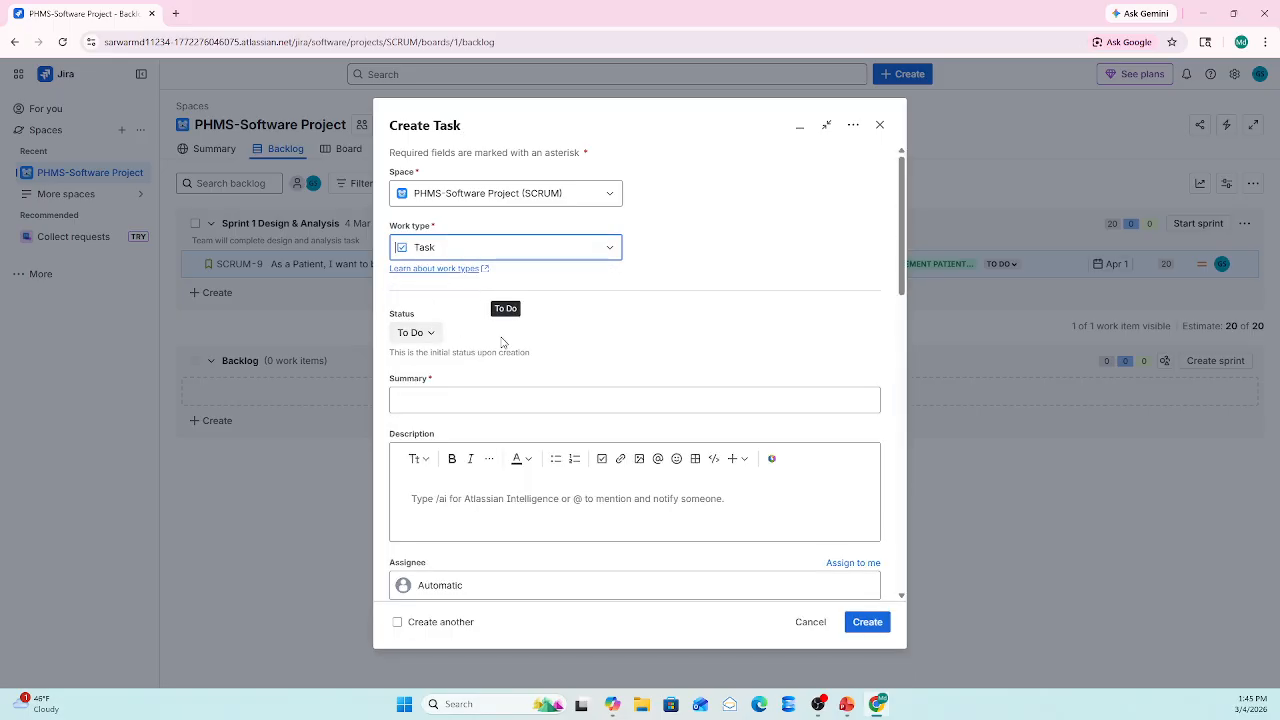
left_click(443, 396)
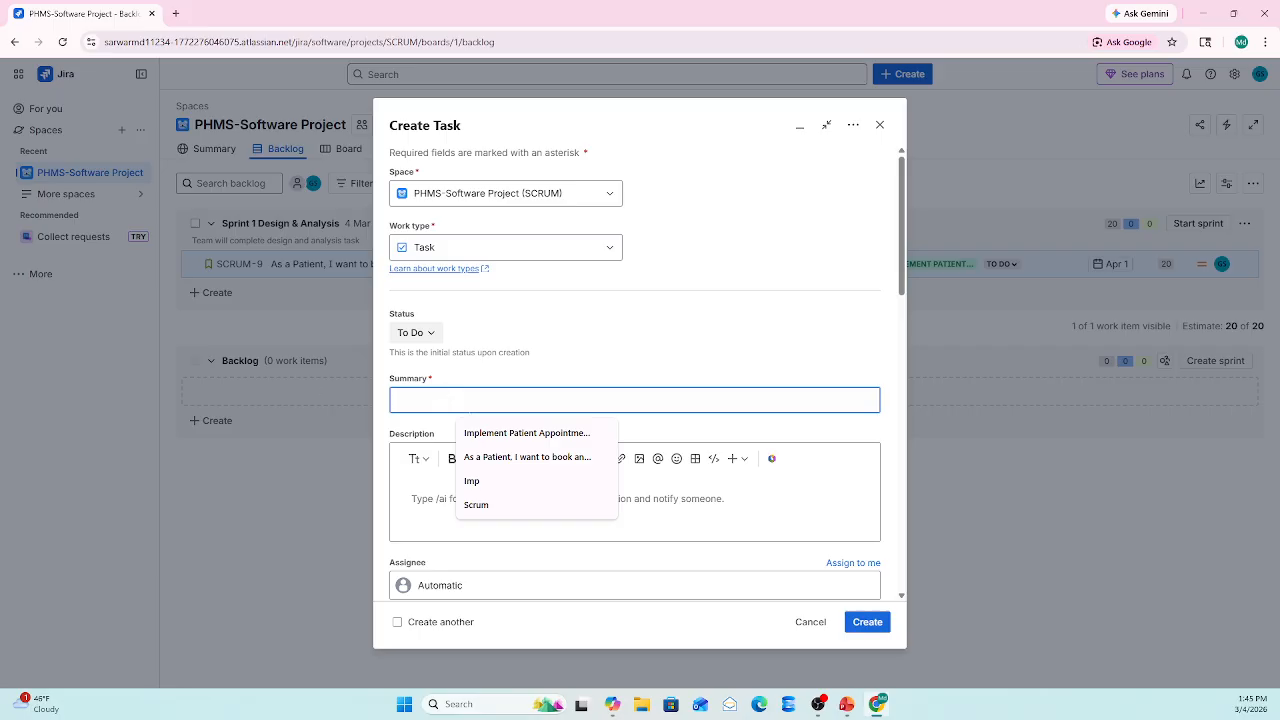
key("alt+Tab")
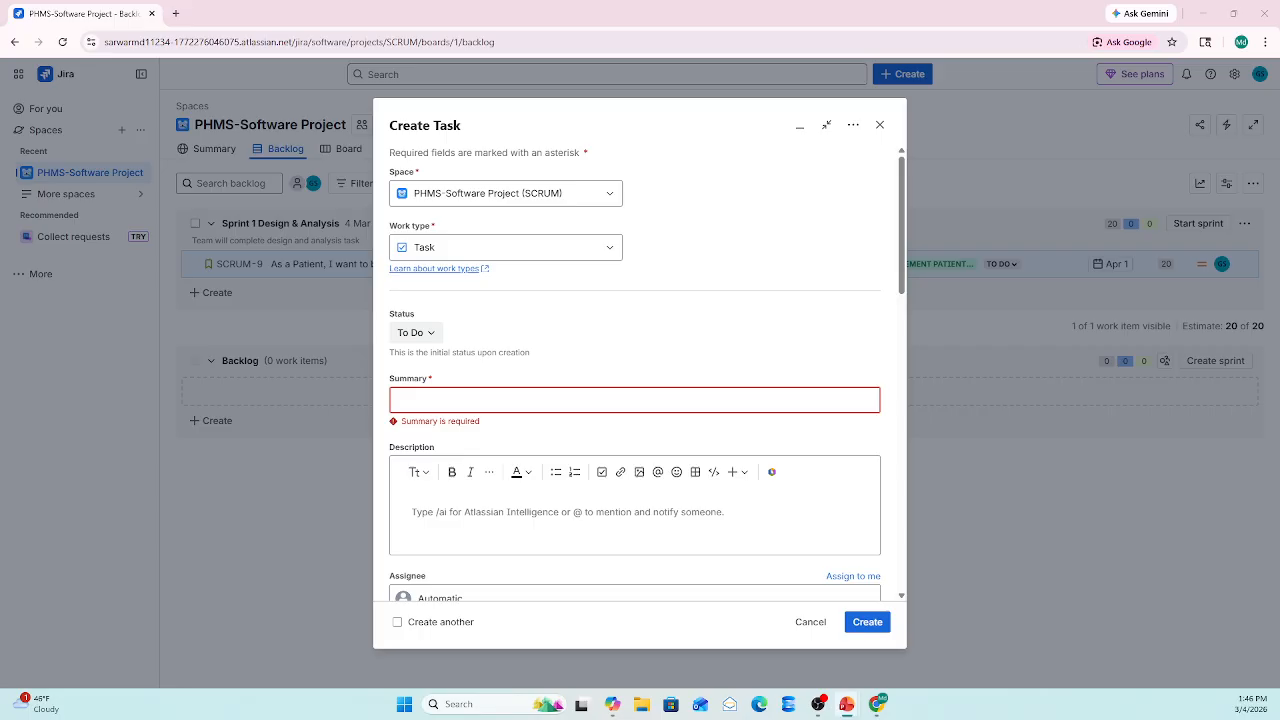
left_click(416, 392)
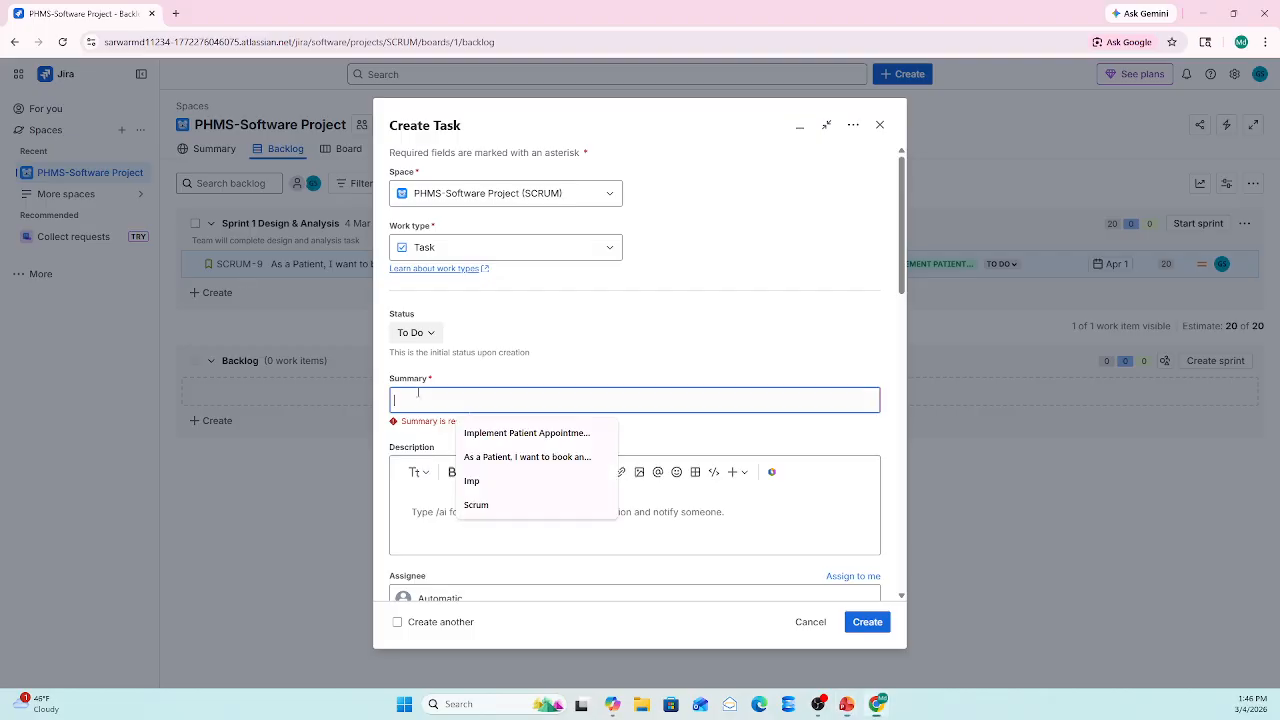
type("Des")
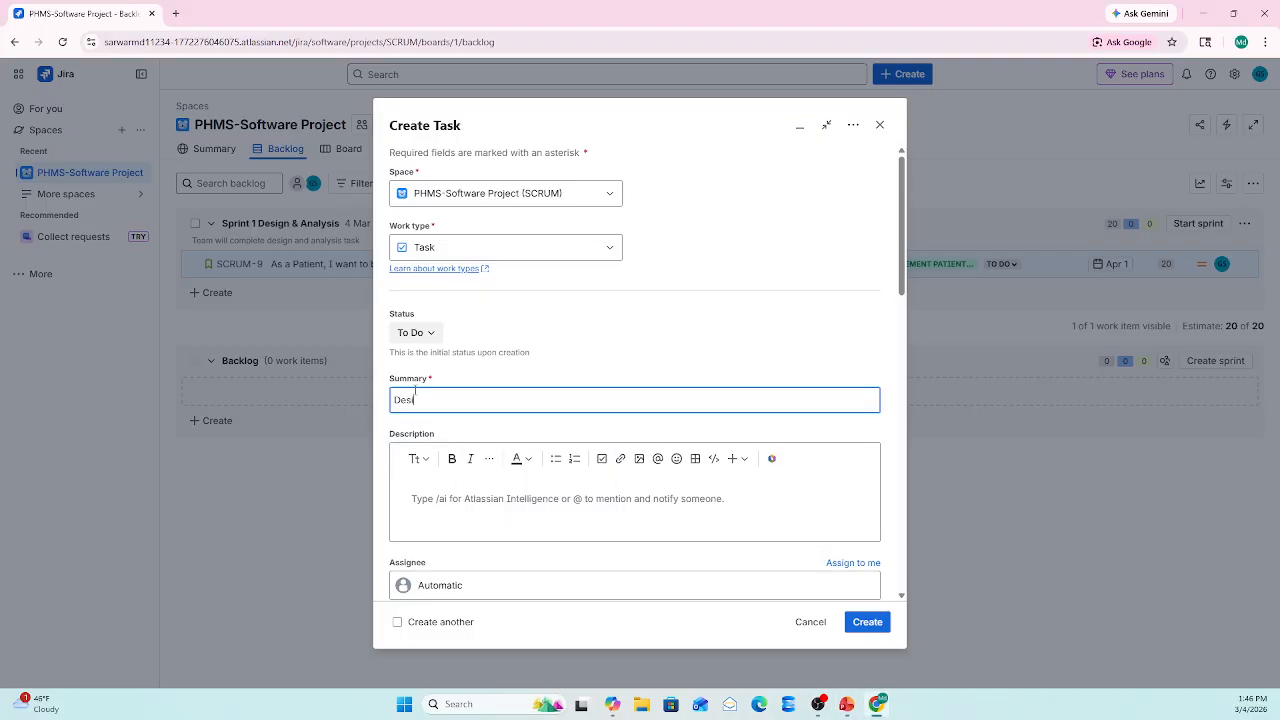
type("ign")
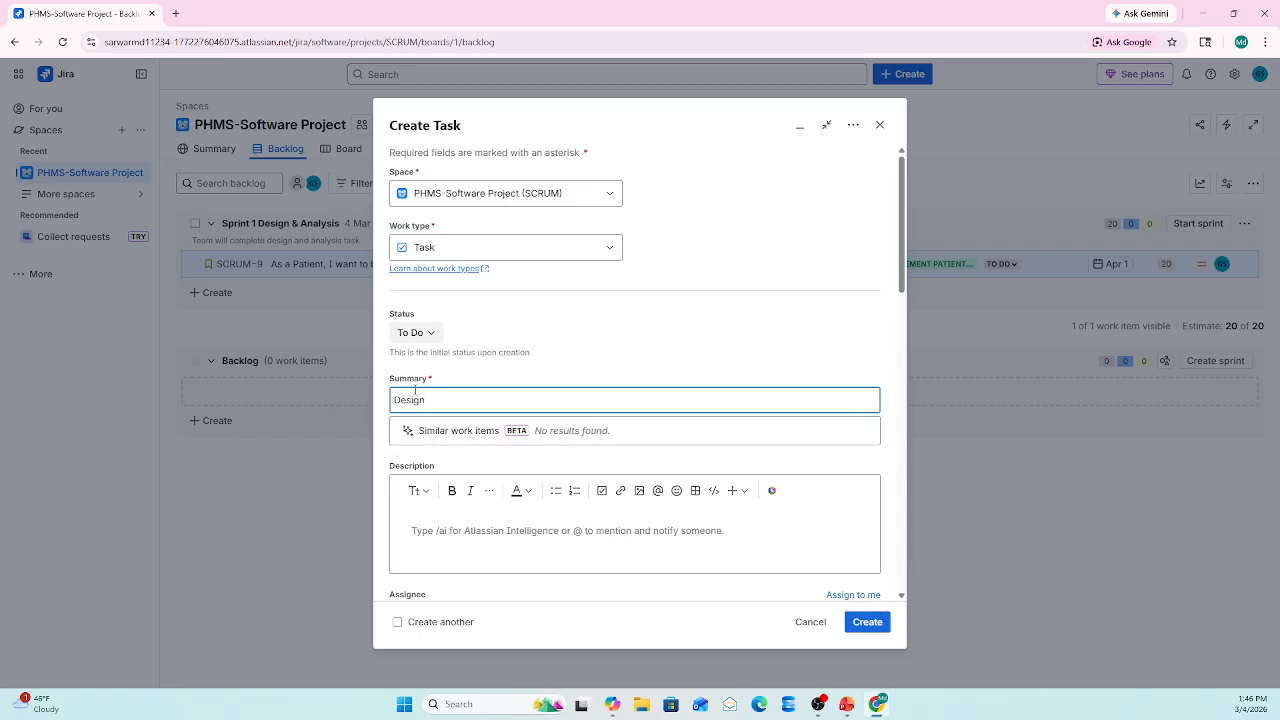
type(" Appointment booking UI")
Fill the task's description with the booking flow screen design text and acceptance criteria, removing the blank lines around the "Acceptance criteria:" heading.
key("alt+Tab")
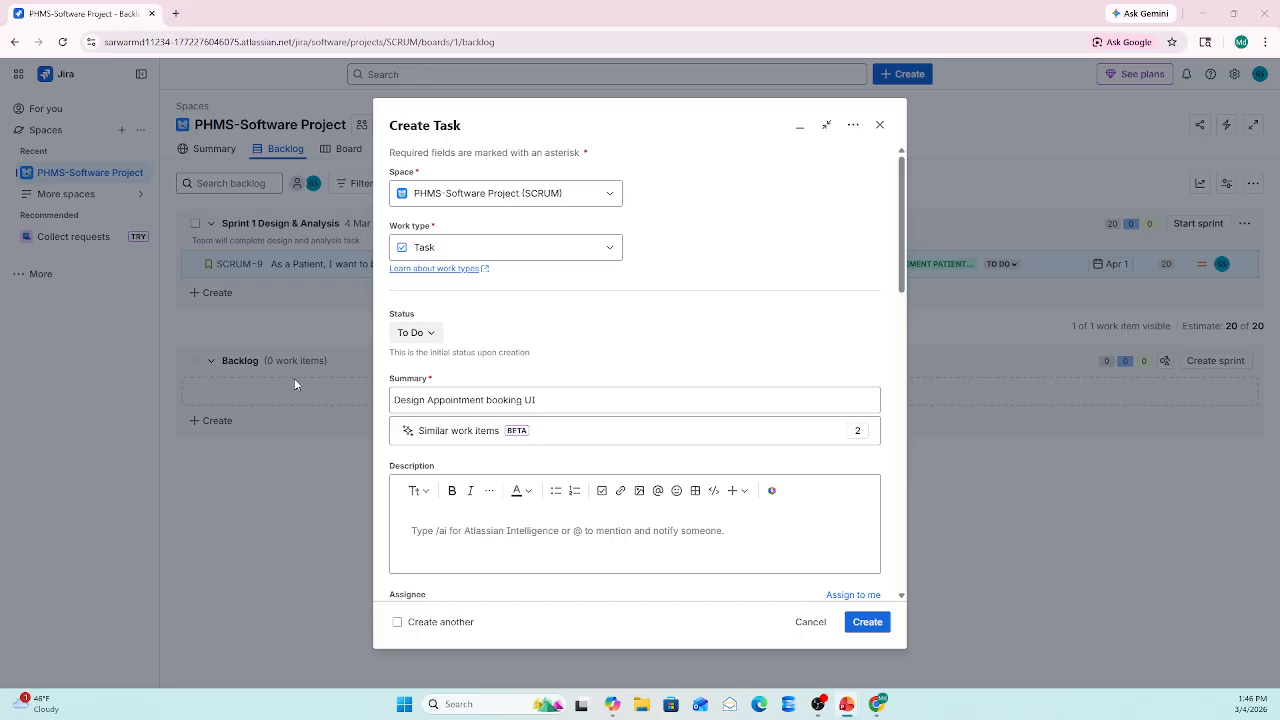
left_click(429, 532)
type("Description: Design screens and components for the booking flow (search/select department or doctor; calendar/time-slot picker; patient details form; review/confirmation; success/error states). Follow PHMS UI standards and accessibility guidelines; ensure mobile and desktop usability and localization readiness.  Acceptance criteria:  Department/doctor search and selection component implemented in design. Calendar/time-slot picker shows only available slots and prevents selection of unavailable slots. Patient details form includes required fields and inline validation. Review screen displays booking summary and confirmation CTA. Responsive prototypes for desktop and mobile; accessibility checklist passed.")
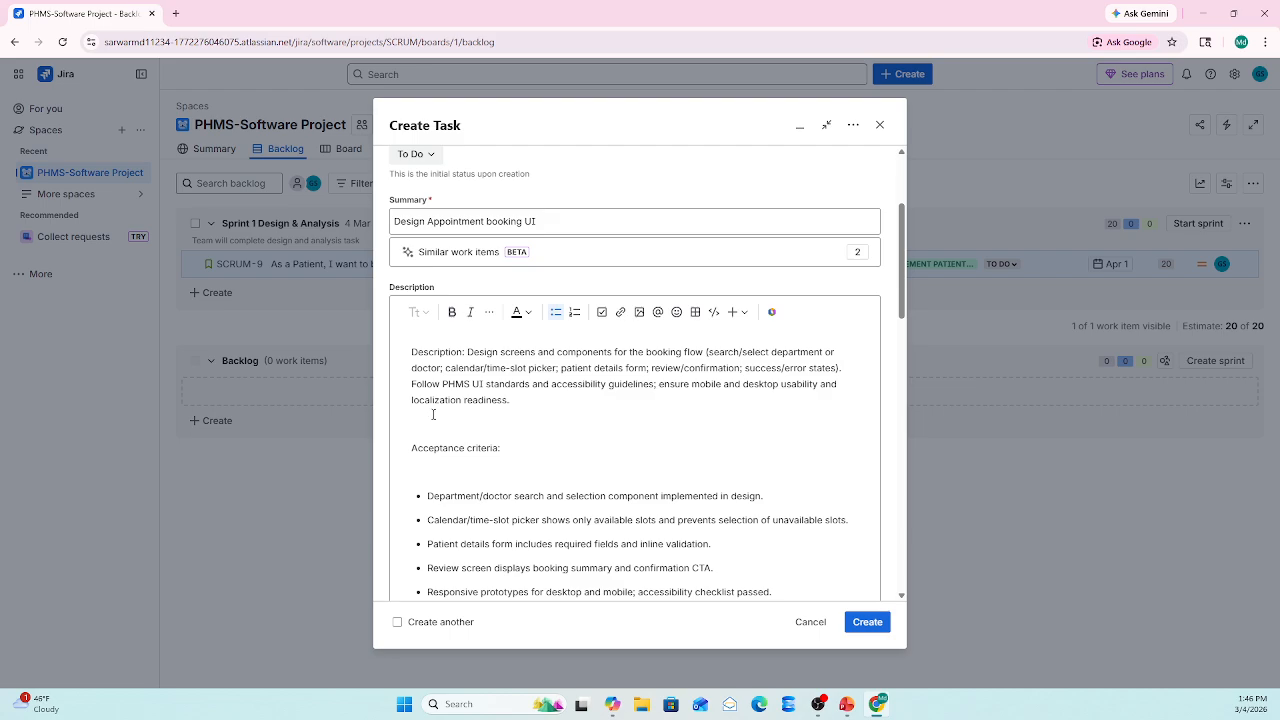
left_click(420, 422)
key("Delete")
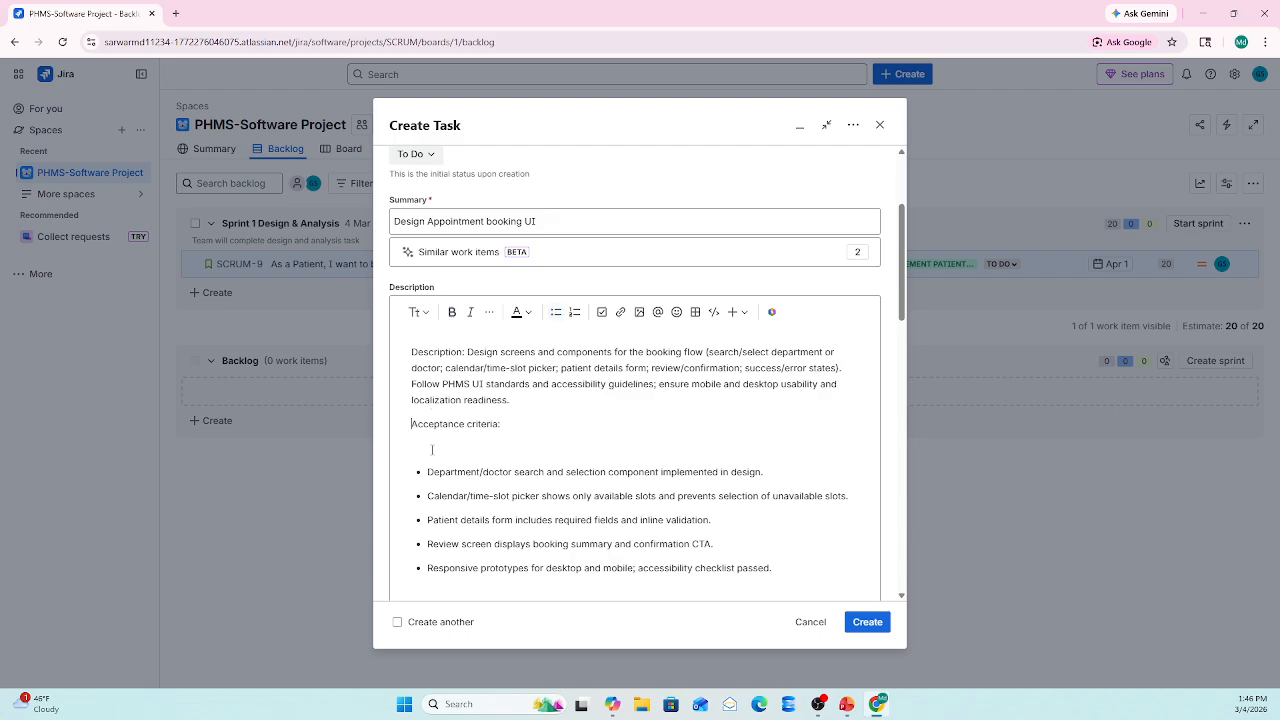
key("Delete")
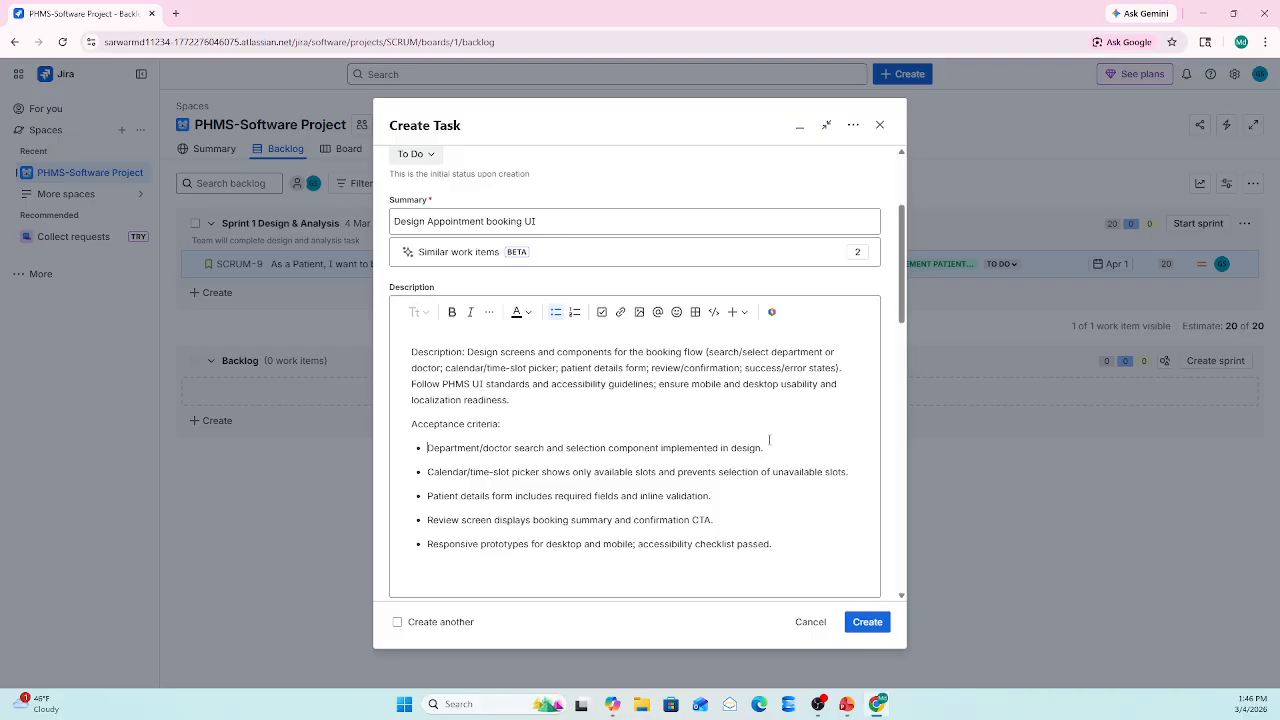
Set the task's parent to the SCRUM-8 Implement Patient Appointment Management epic.
left_click_drag(900, 295, 907, 379)
left_click(513, 446)
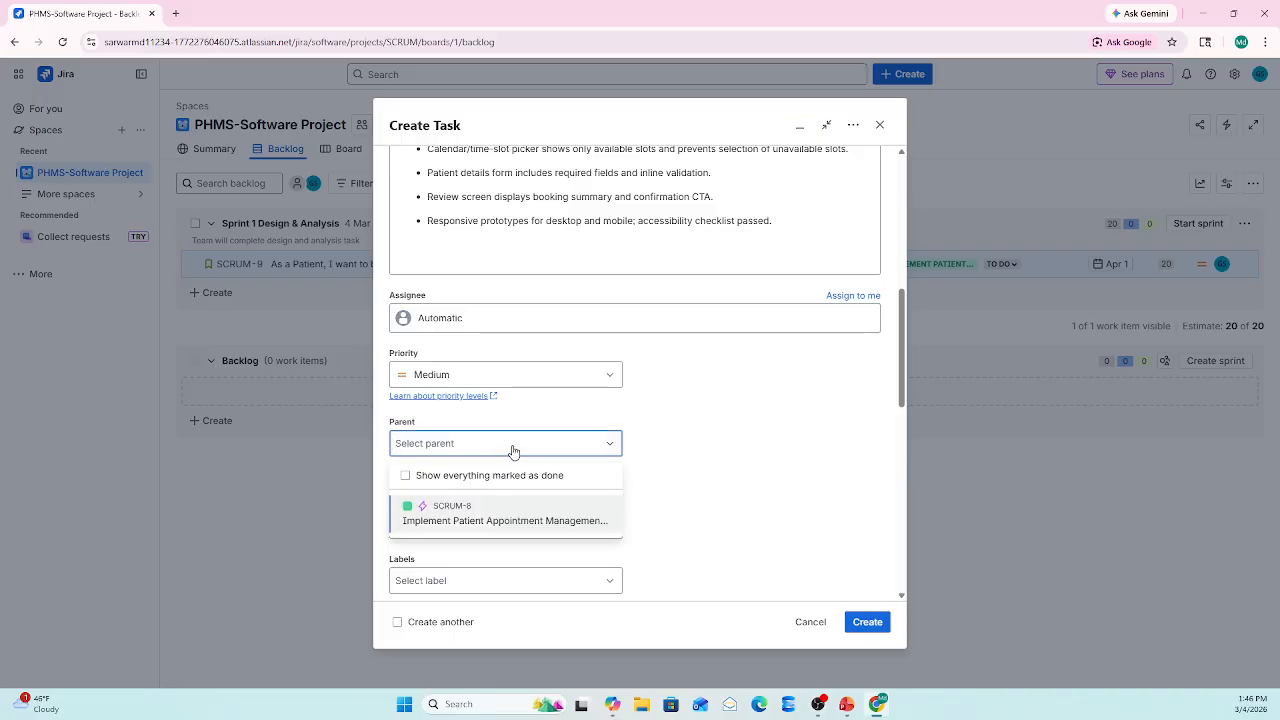
left_click(770, 412)
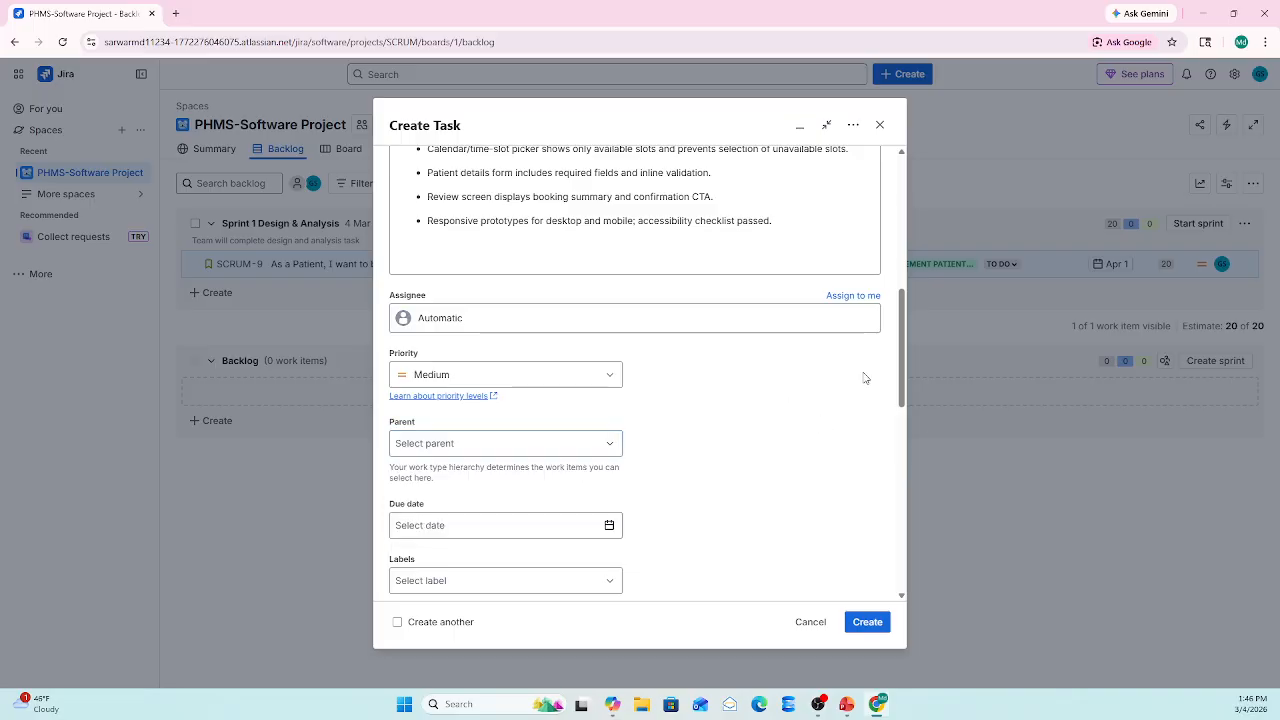
mouse_move(901, 385)
left_mouse_down()
mouse_move(901, 411)
mouse_move(899, 305)
mouse_move(899, 390)
left_mouse_up()
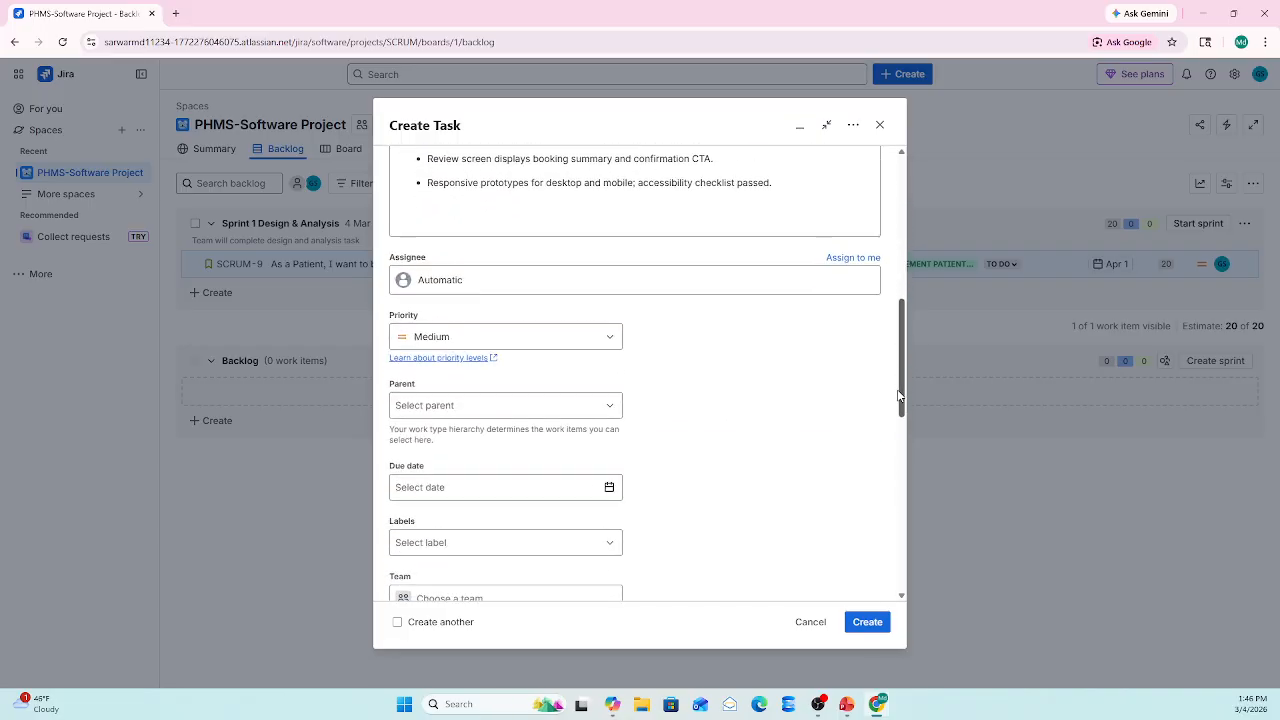
left_click(474, 404)
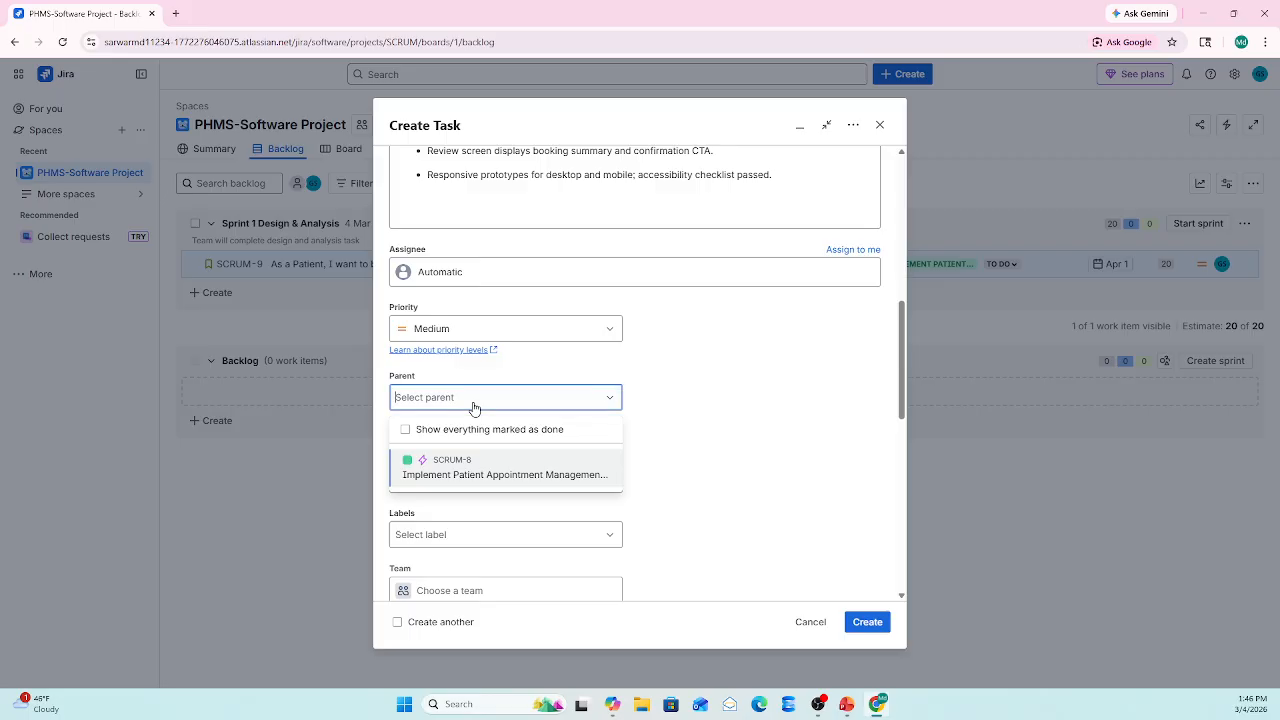
left_click(458, 474)
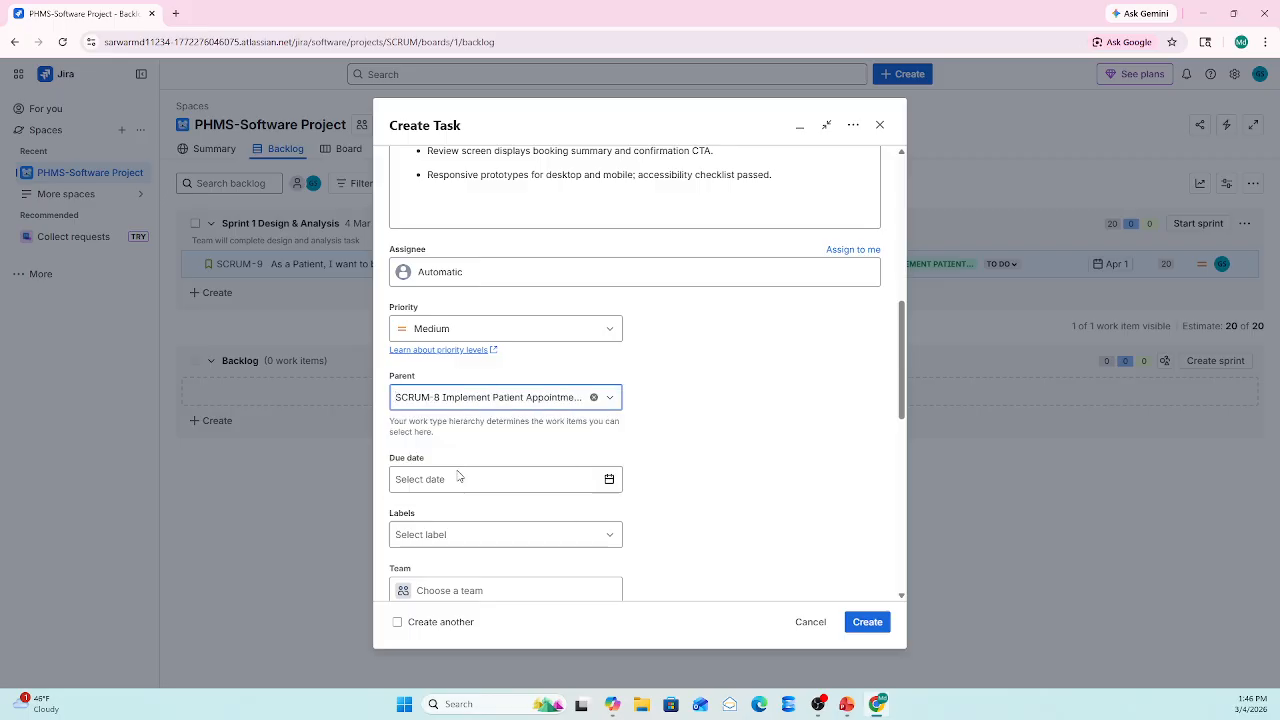
left_click(704, 390)
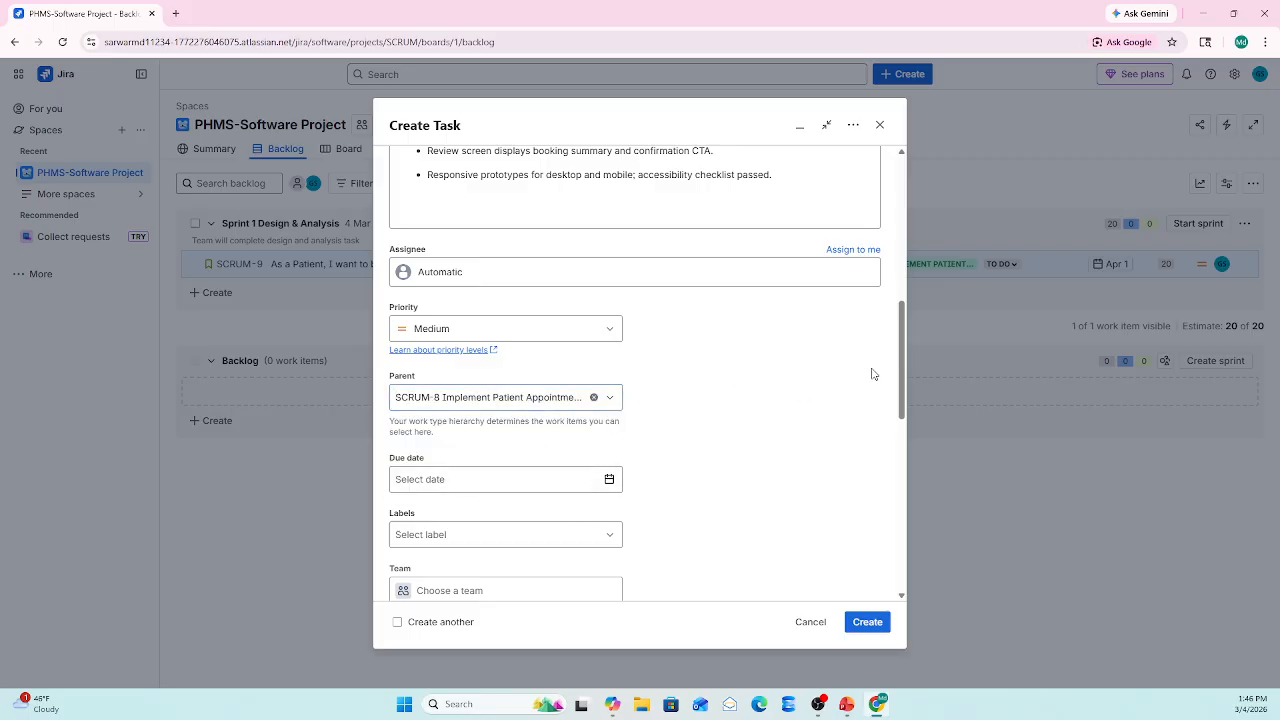
Set the task's due date to 3/25/2026 and assign it to Sprint 1 Design & Analysis.
left_click_drag(903, 388, 900, 415)
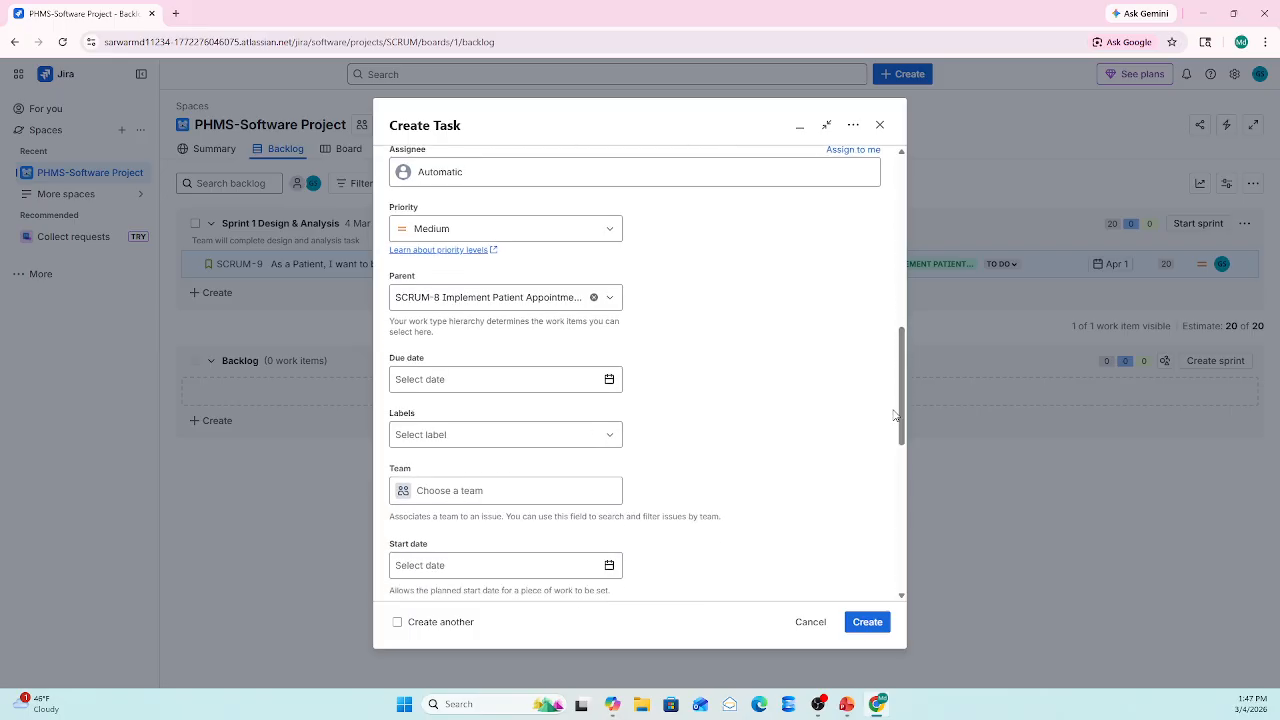
left_click(475, 389)
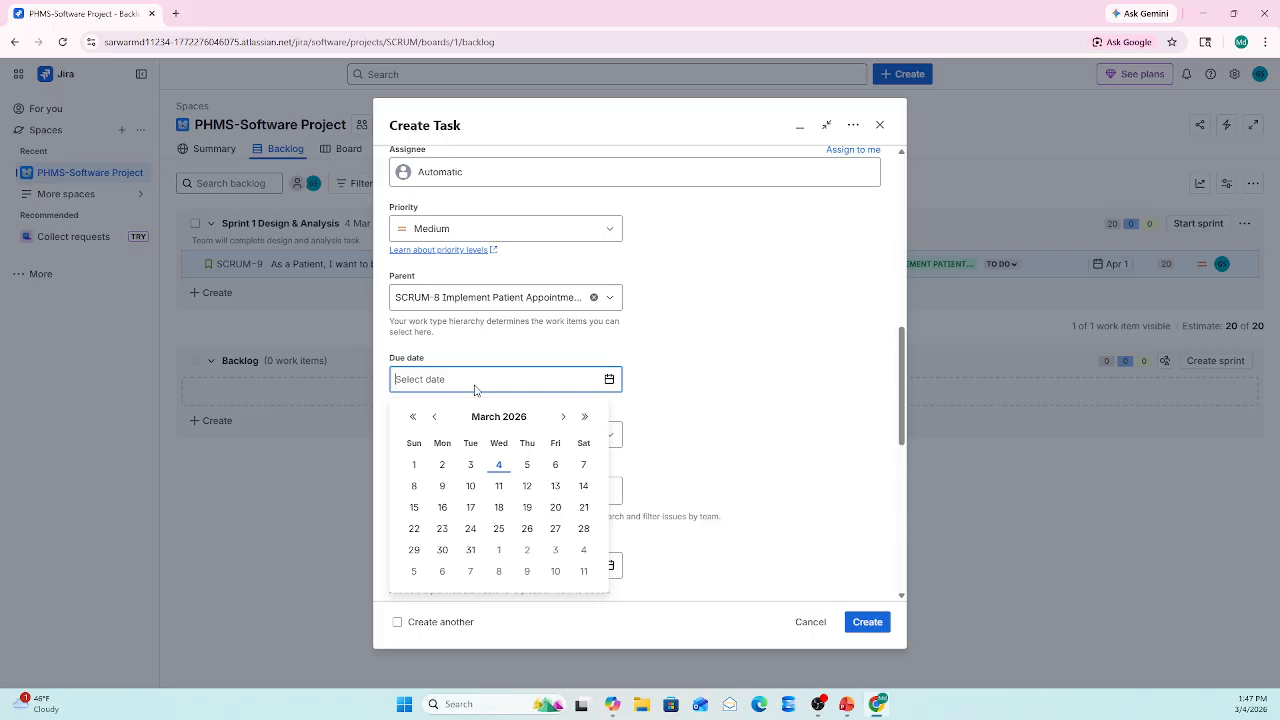
left_click(499, 528)
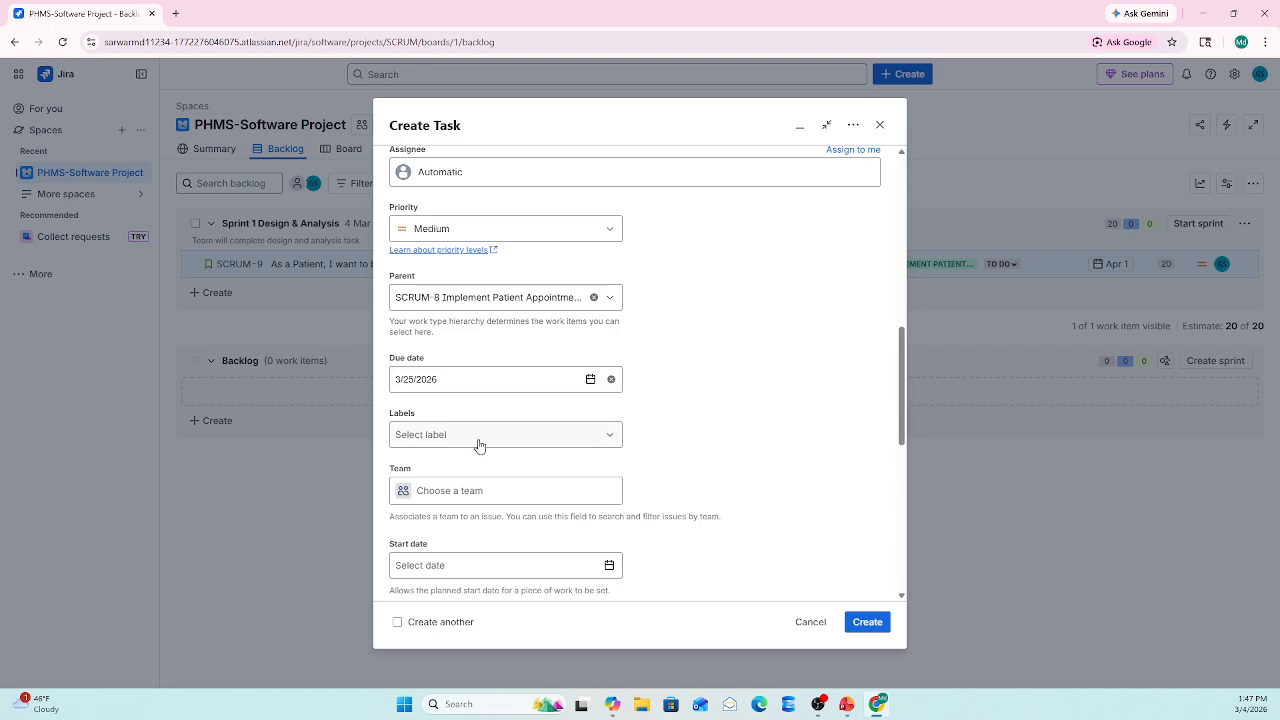
left_click_drag(900, 413, 893, 498)
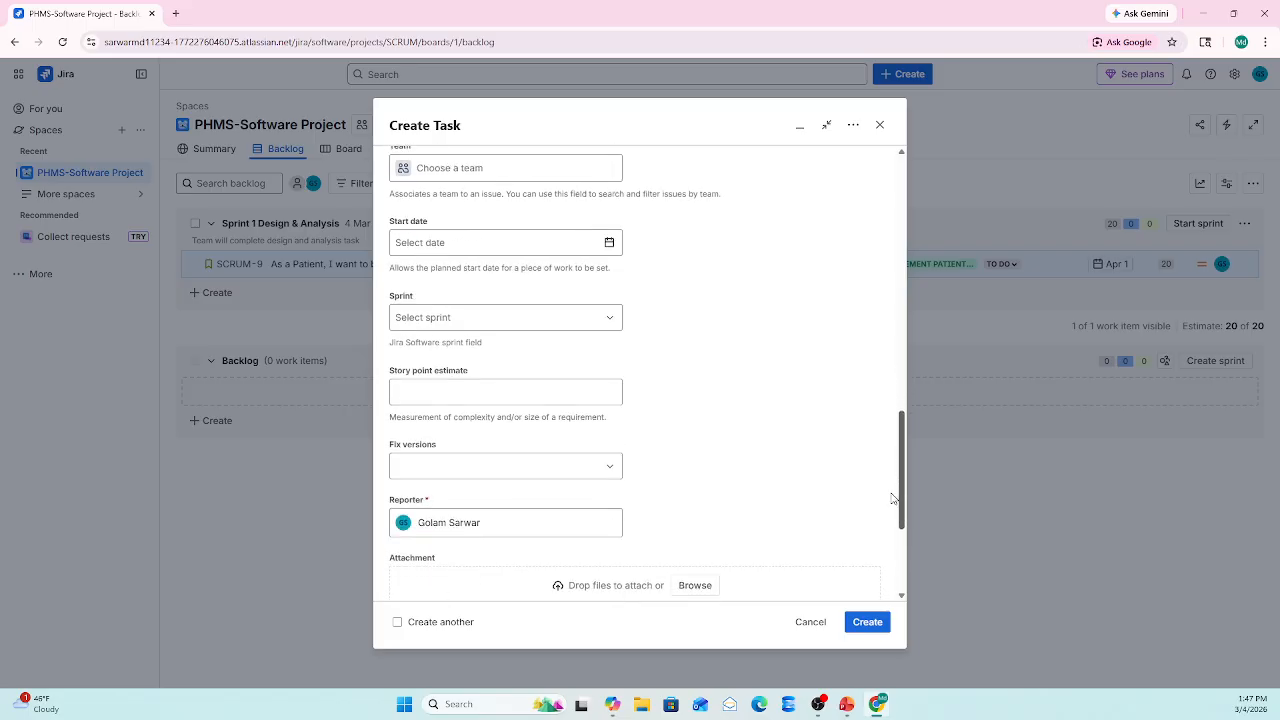
left_click(456, 322)
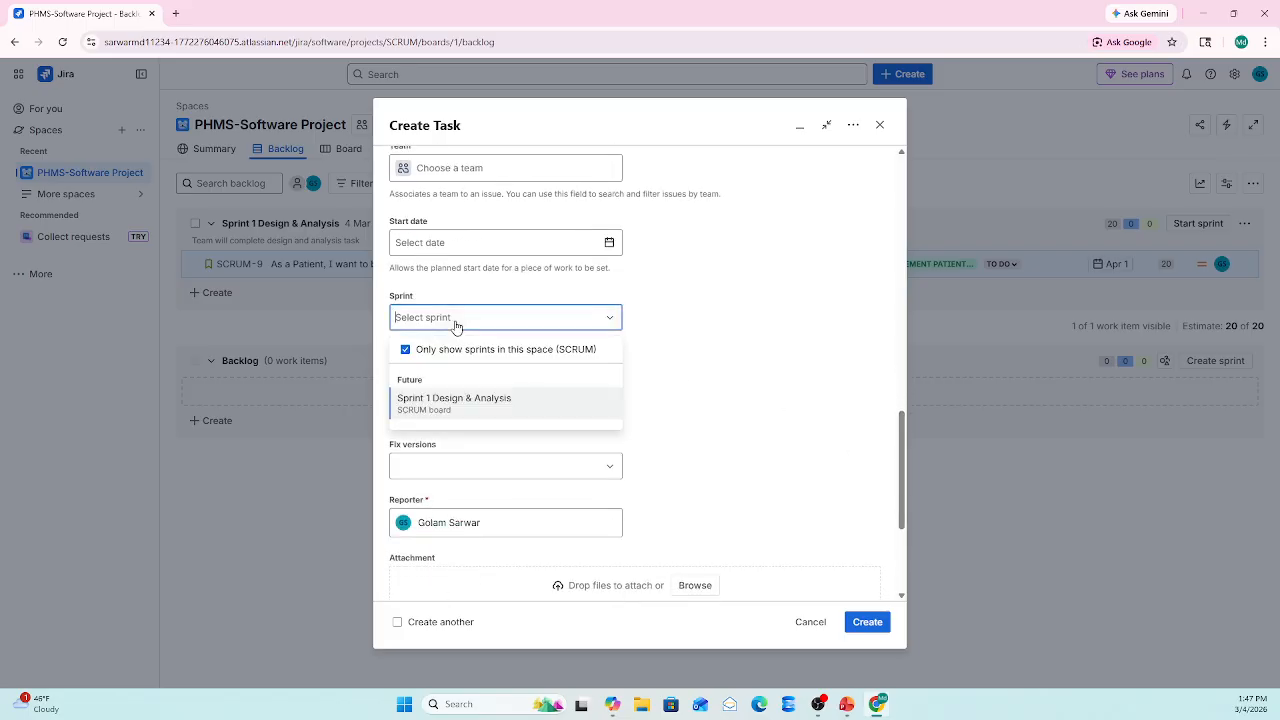
left_click(445, 400)
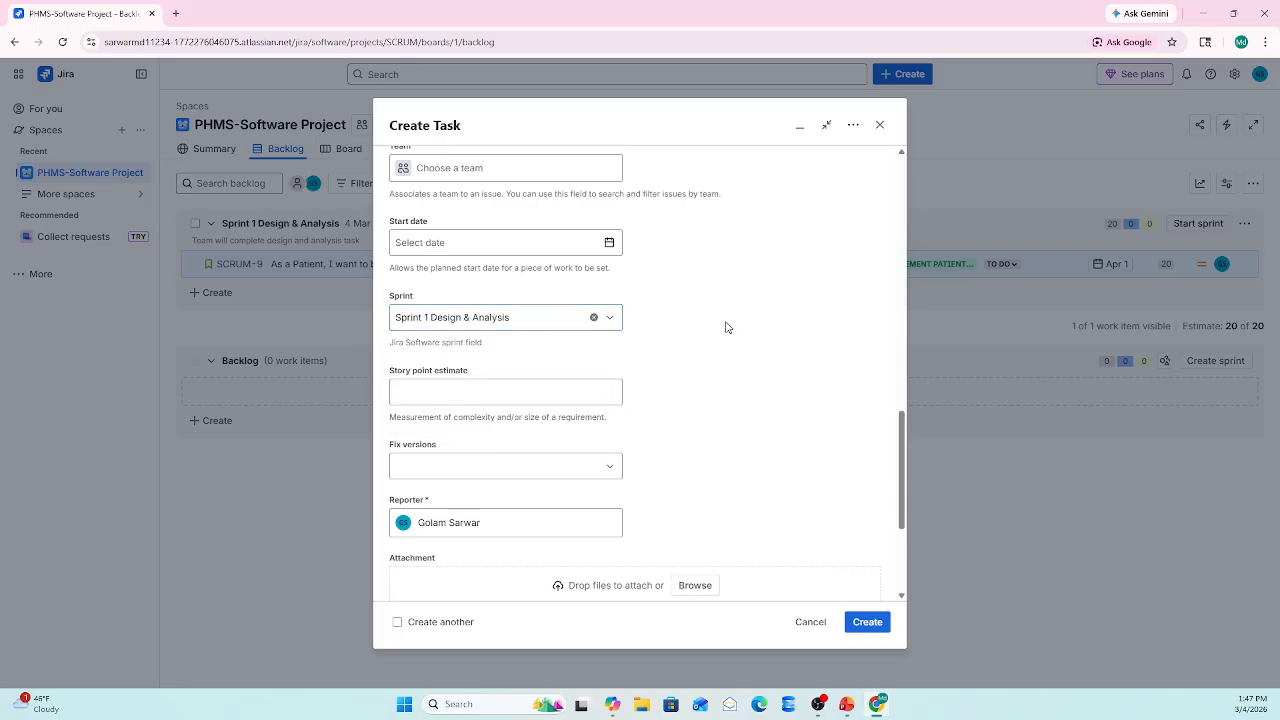
Create the Design Appointment booking UI task and reload the backlog page.
left_click_drag(901, 459, 896, 527)
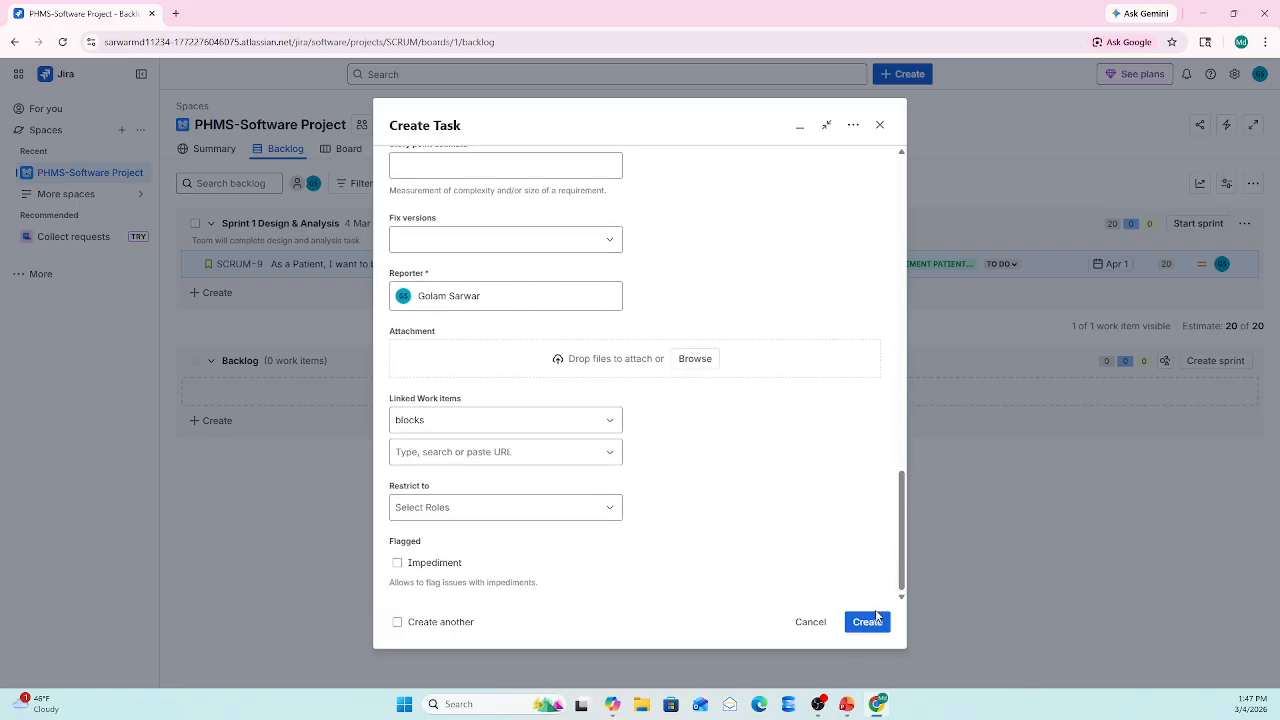
left_click(862, 626)
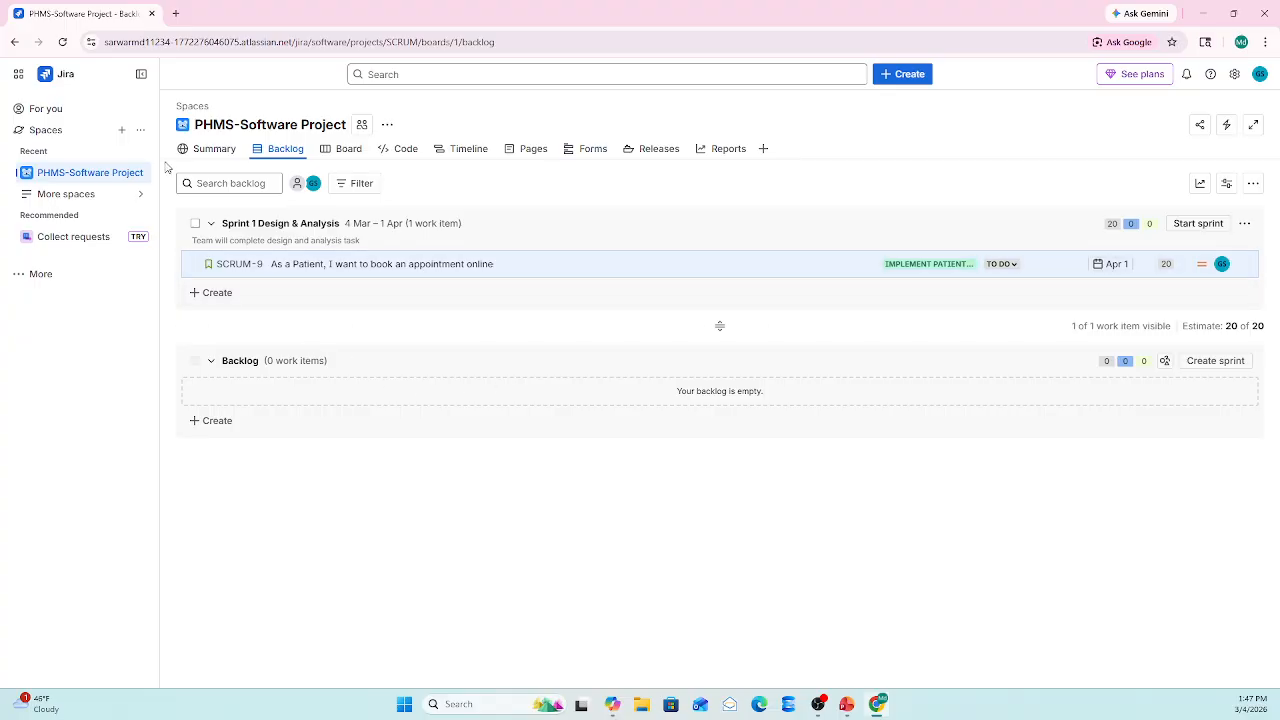
left_click(62, 42)
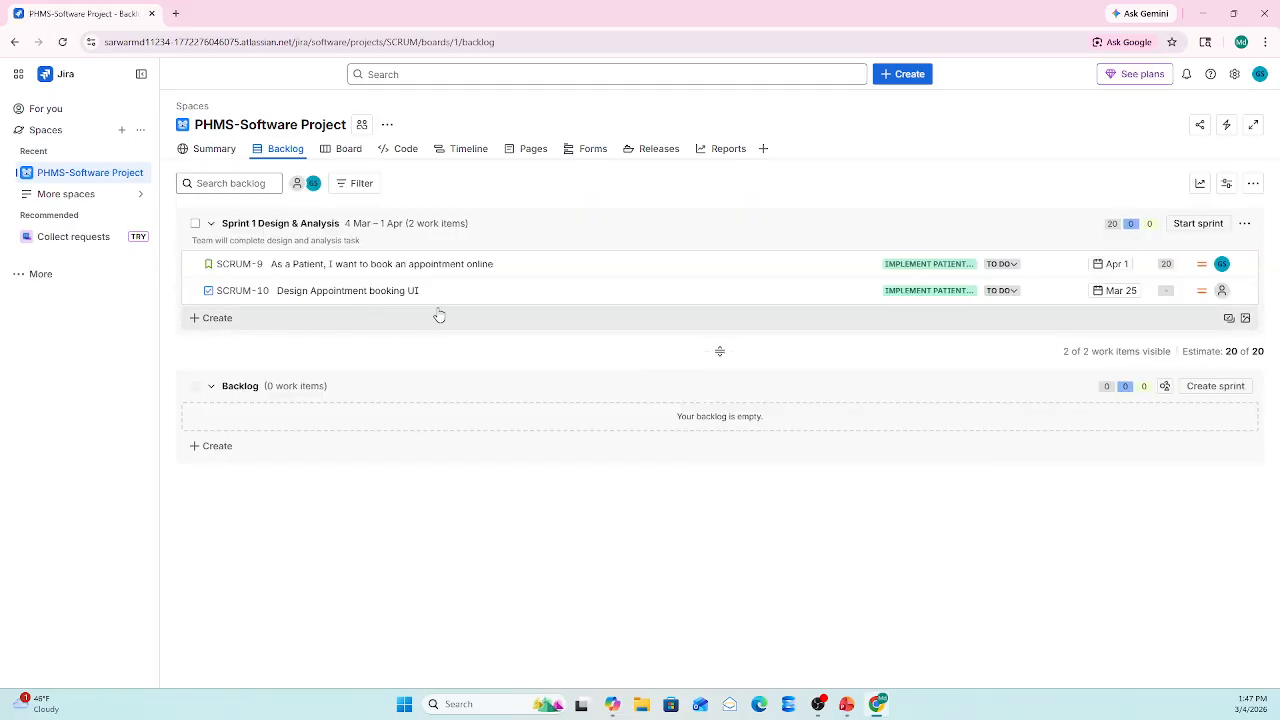
Open the SCRUM-9 booking story in its own browser tab after a brief look at its details.
left_click(333, 268)
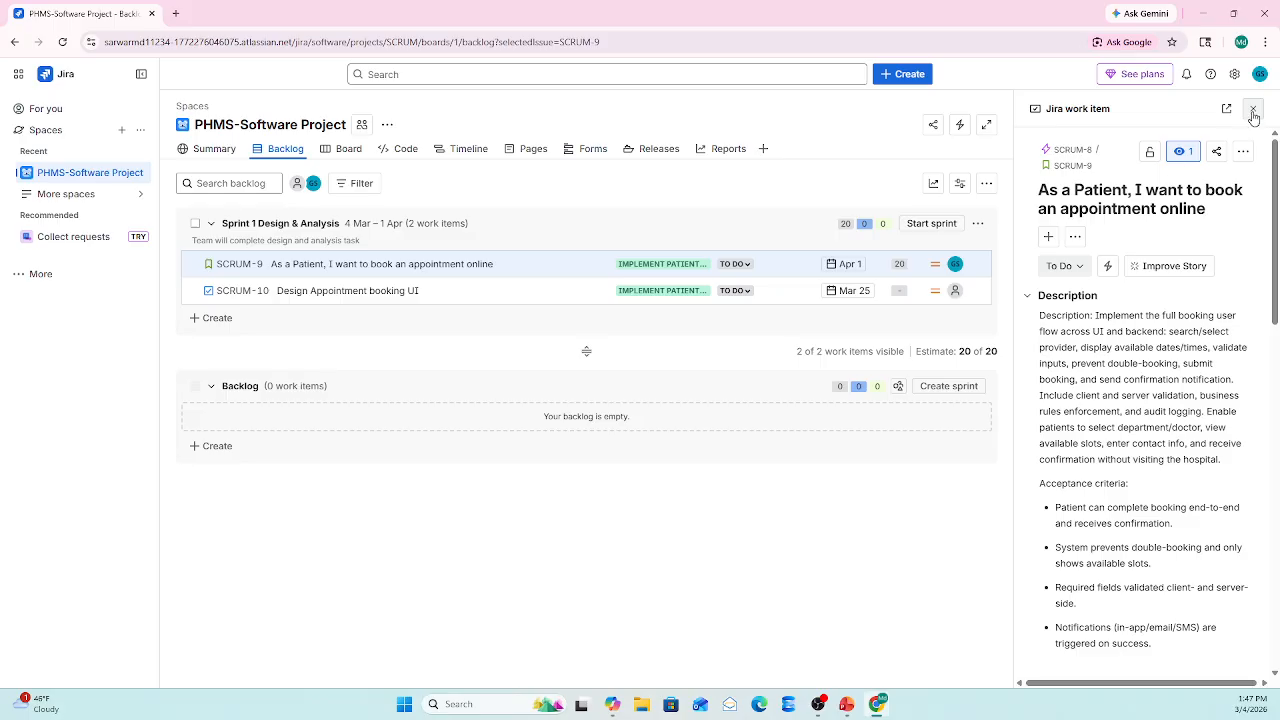
left_click(1253, 112)
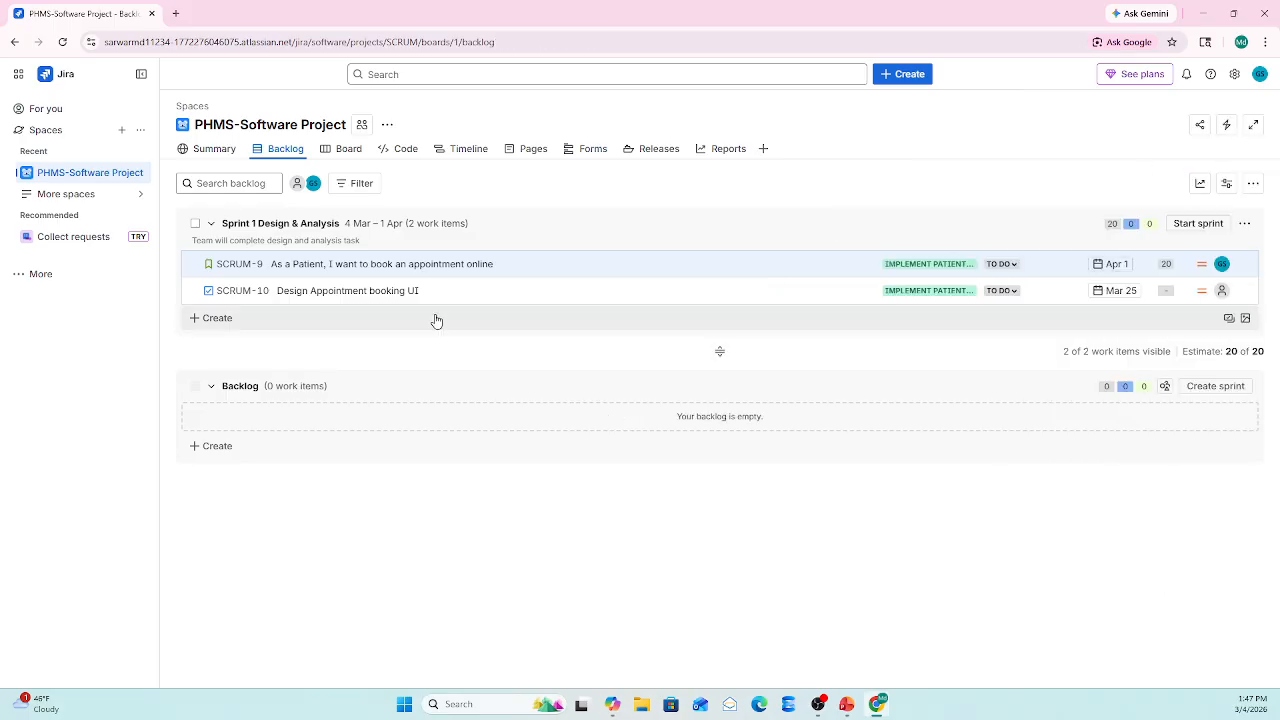
right_click(228, 266)
left_click(295, 283)
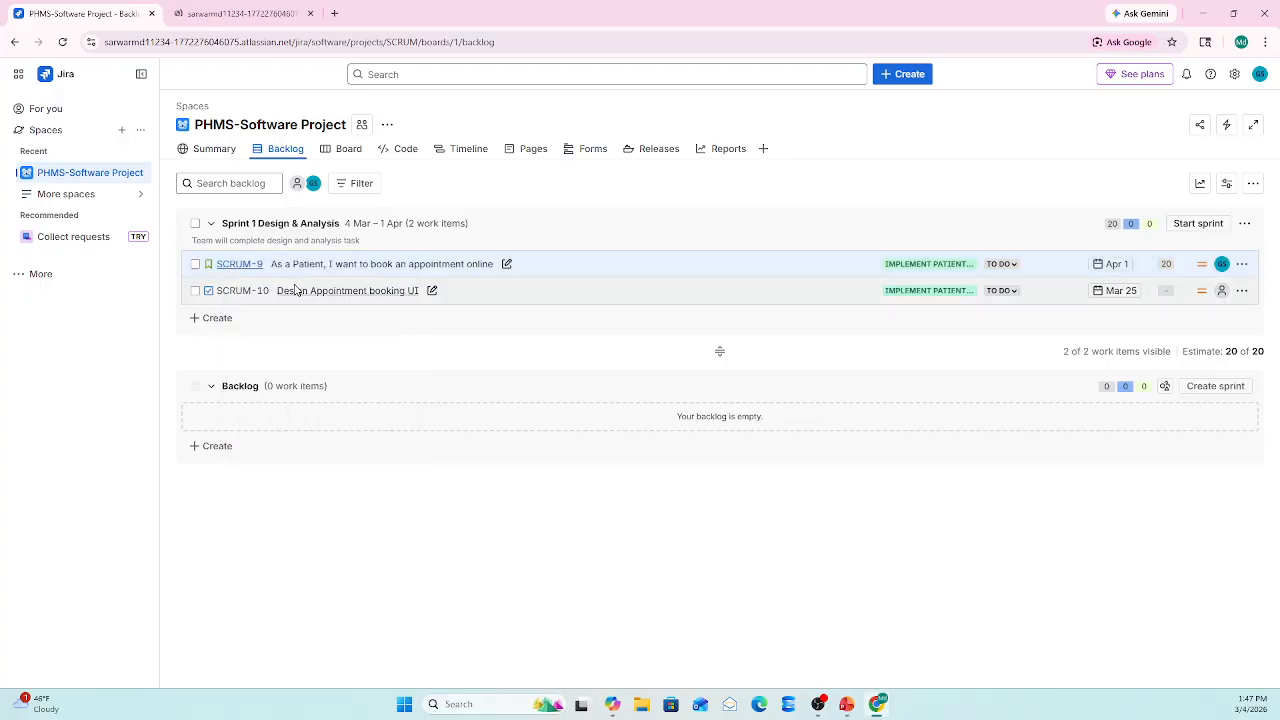
left_click(214, 16)
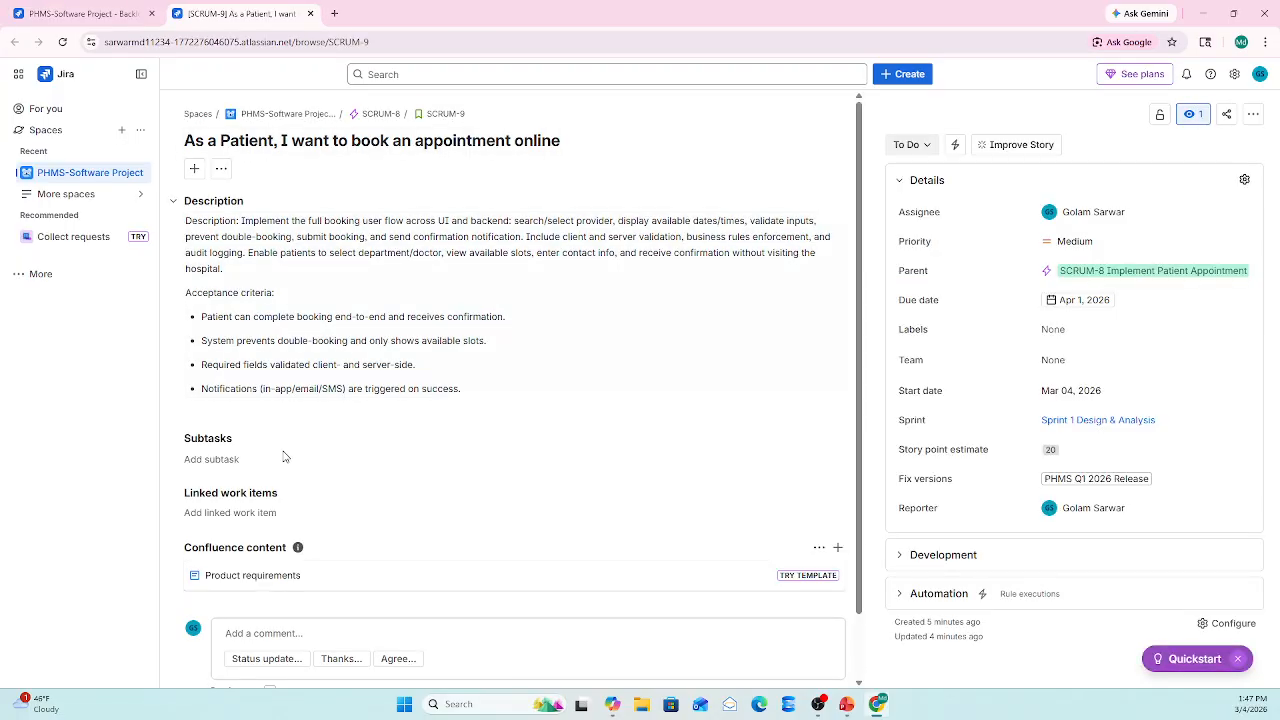
Start a new subtask entry under the SCRUM-9 booking story.
left_click(198, 462)
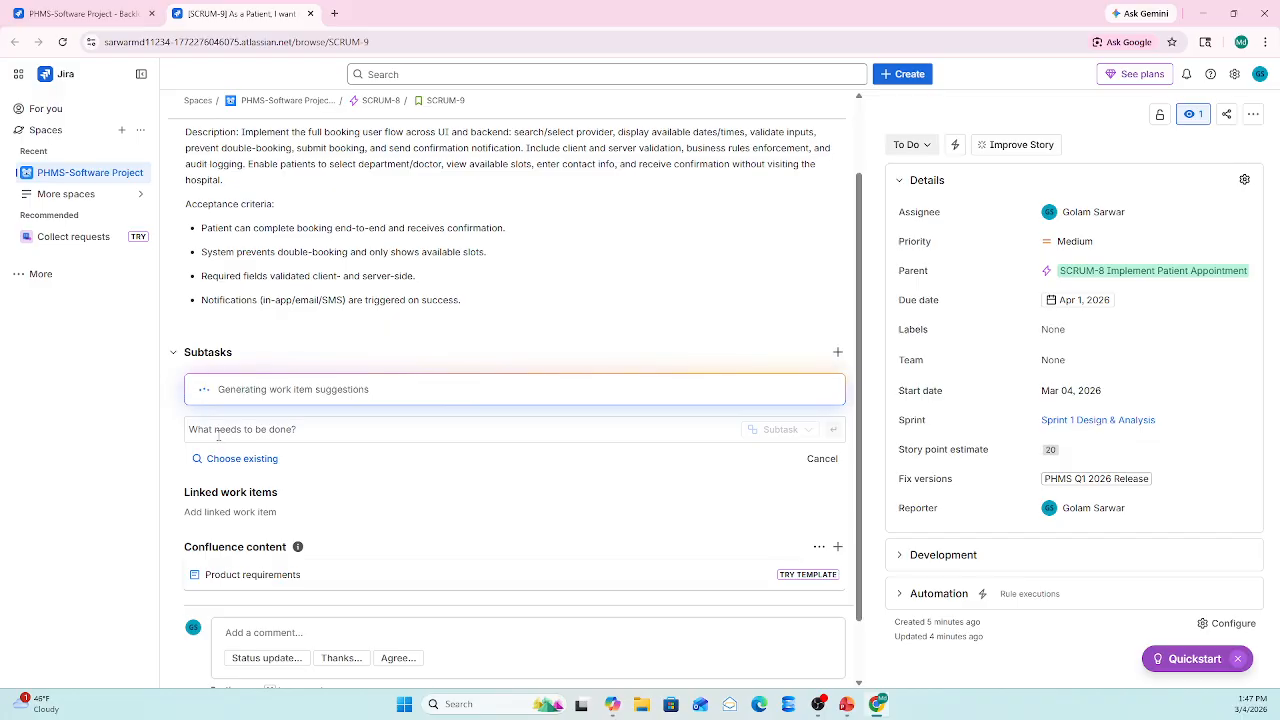
left_click(214, 429)
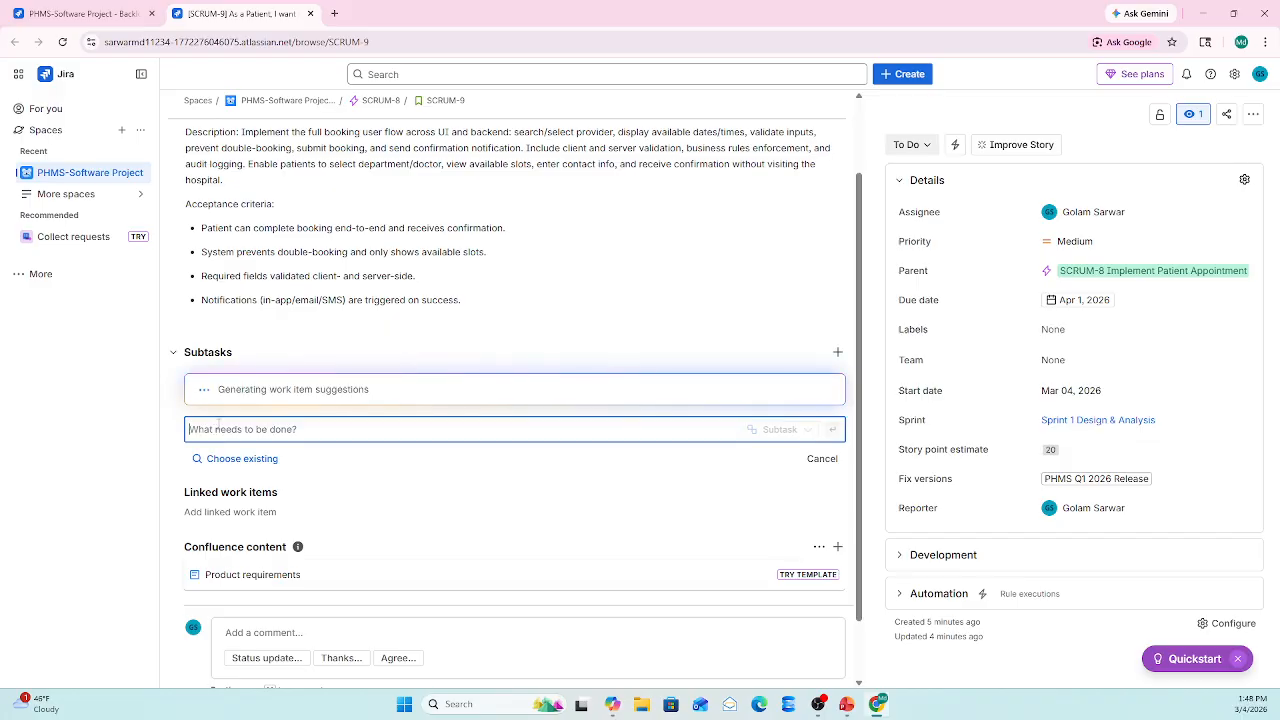
left_click(234, 393)
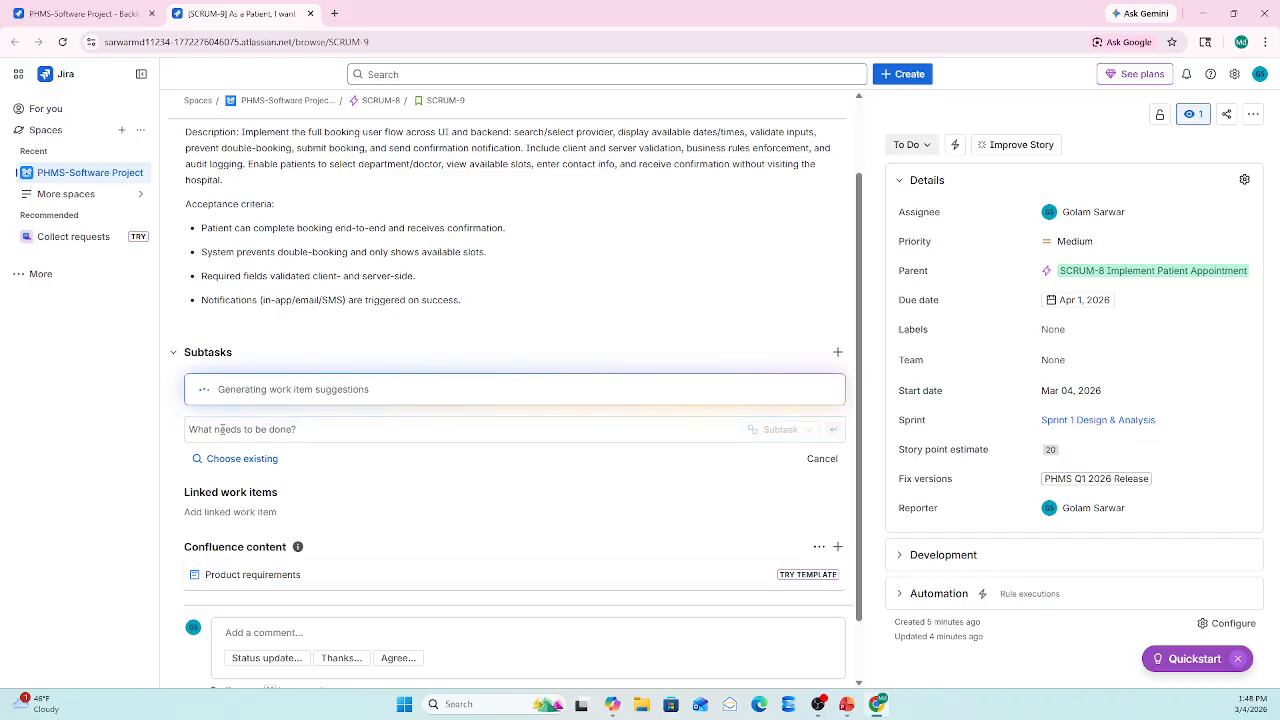
left_click(222, 429)
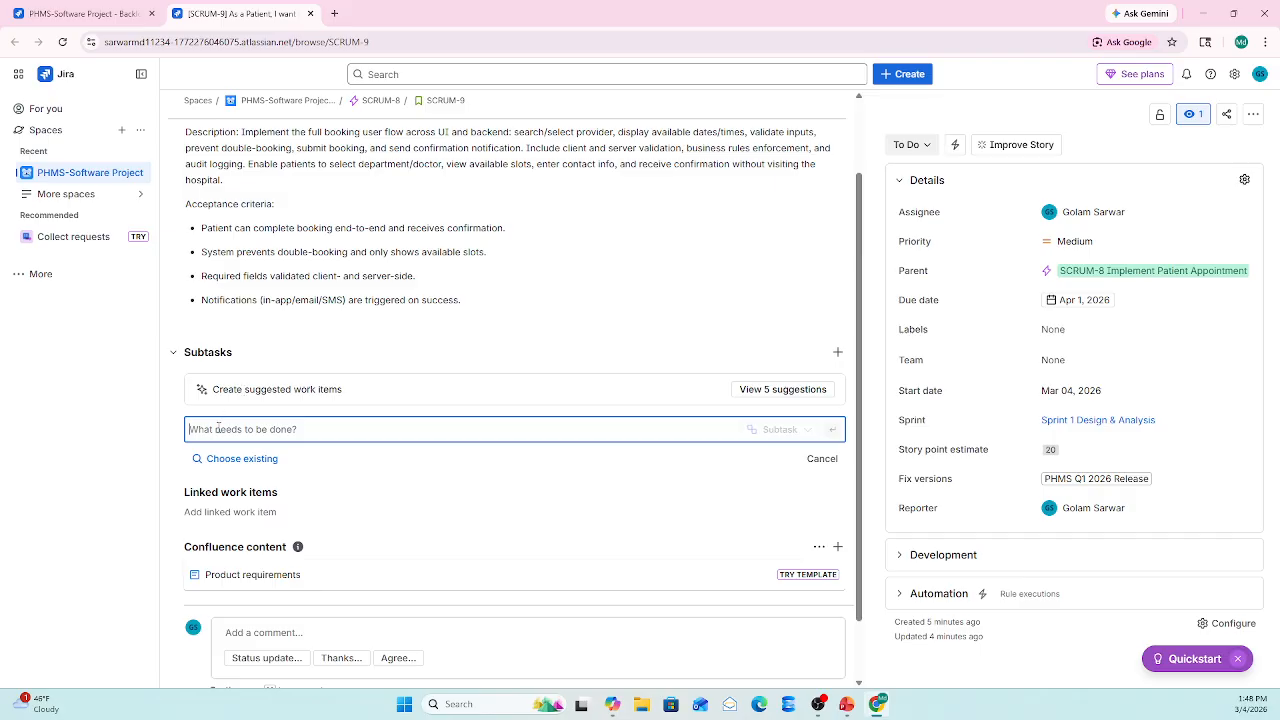
type("Ca")
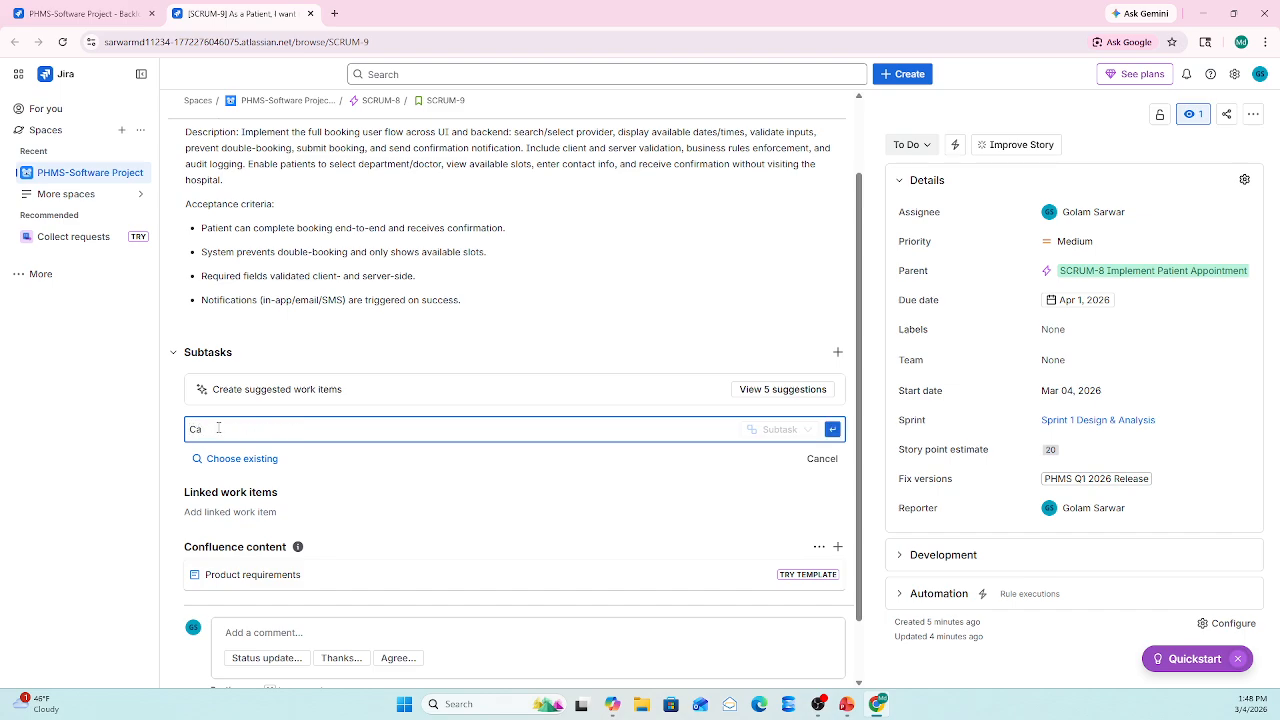
key("BackSpace")
type("A")
key("BackSpace")
key("BackSpace")
key("BackSpace")
key("BackSpace")
key("BackSpace")
key("BackSpace")
key("BackSpace")
key("BackSpace")
key("BackSpace")
key("BackSpace")
key("BackSpace")
key("BackSpace")
Create the subtask "Review the Epic and Related documents", close the story's tab and reload the backlog.
type("Rev")
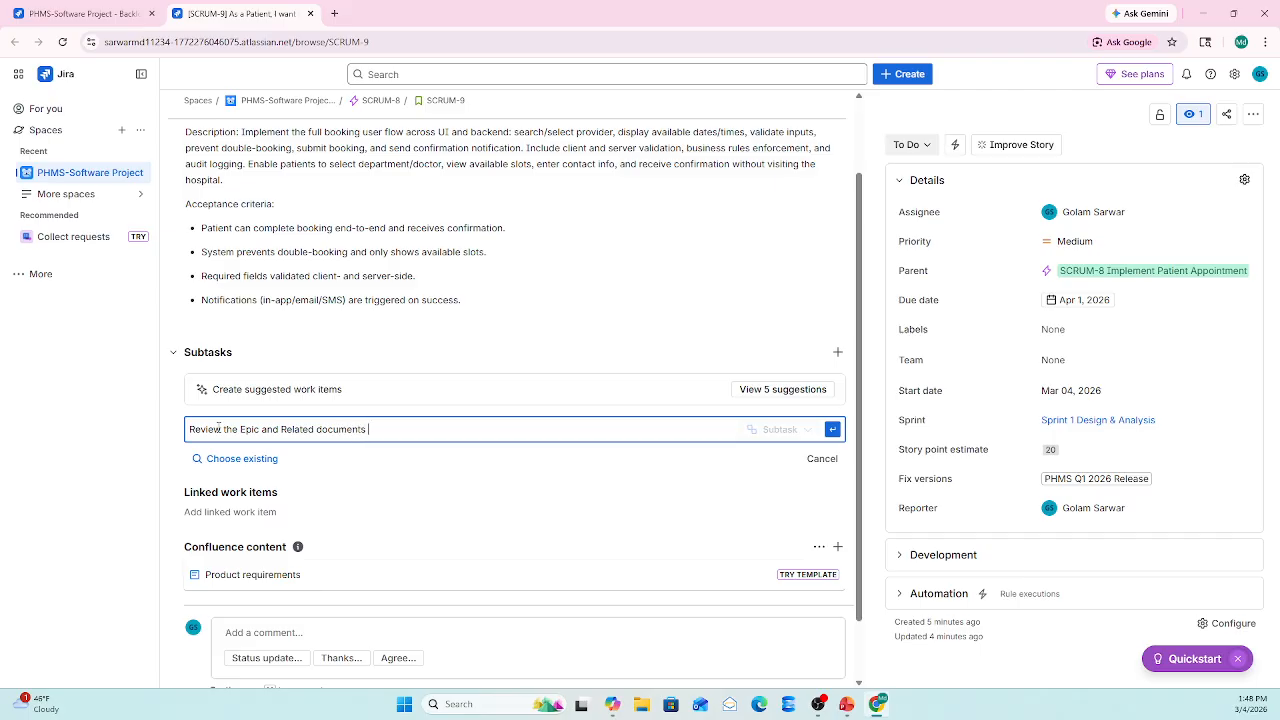
left_click(831, 431)
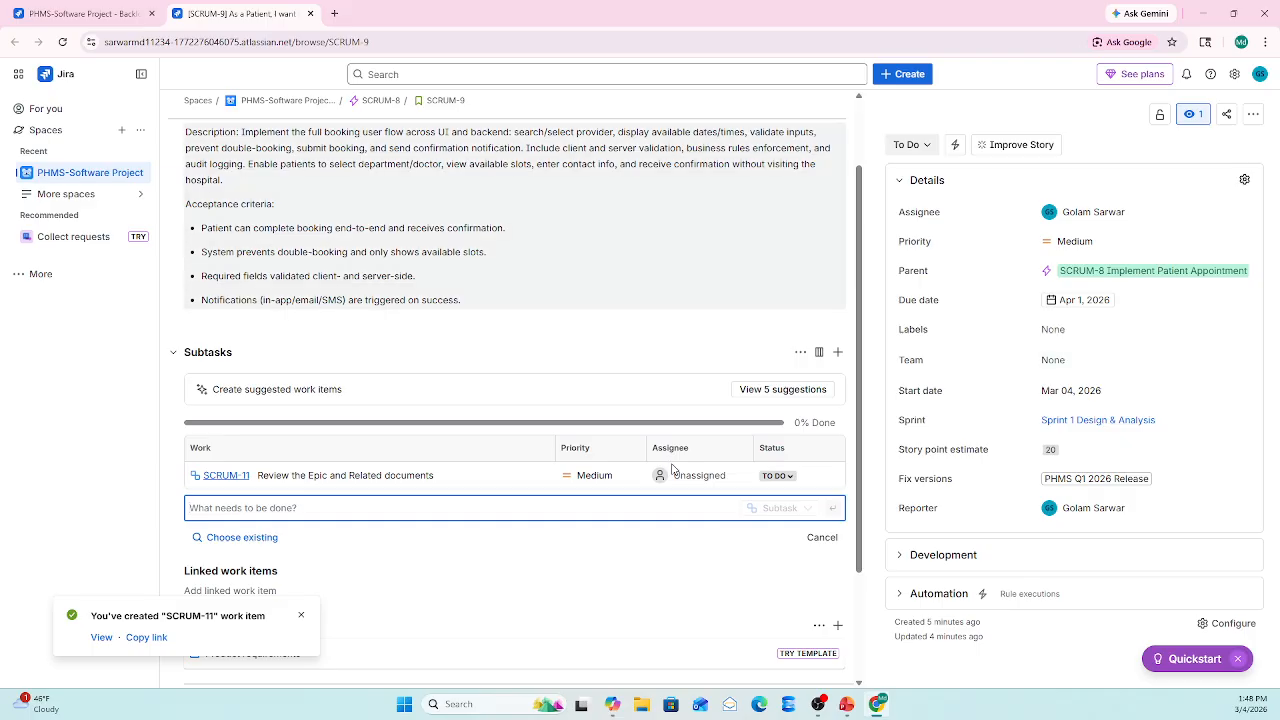
left_click(310, 14)
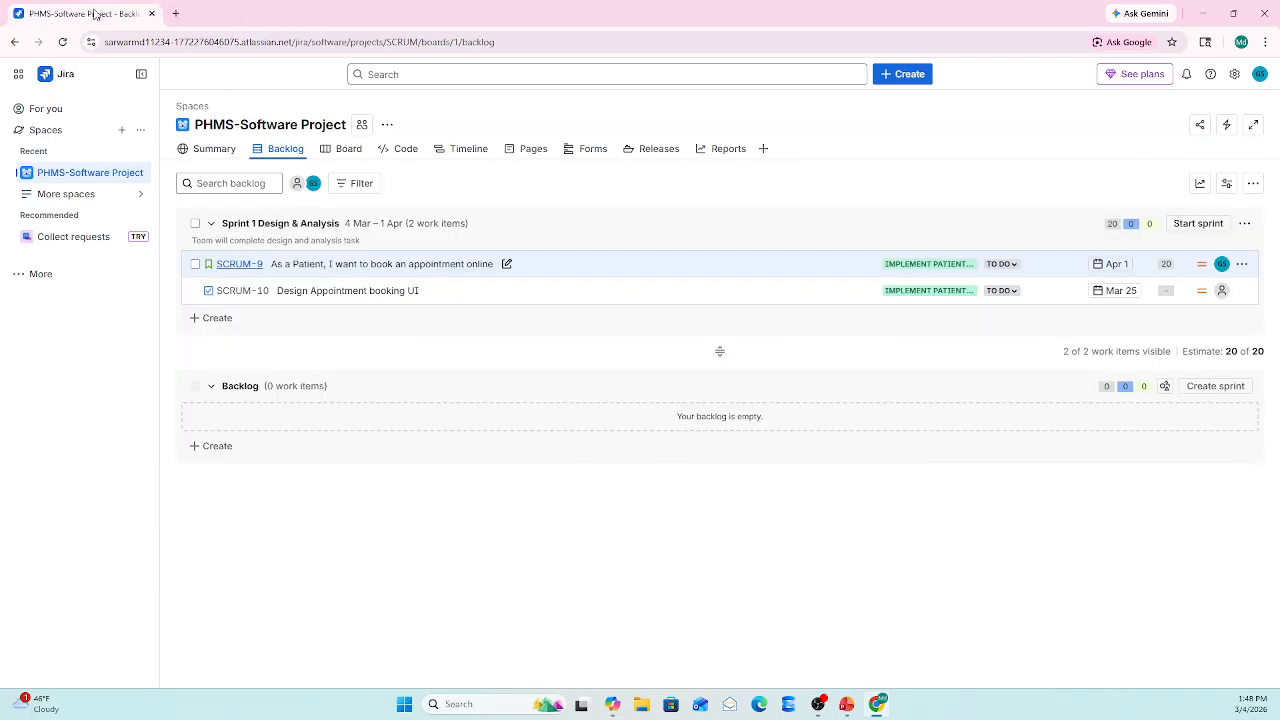
left_click(62, 42)
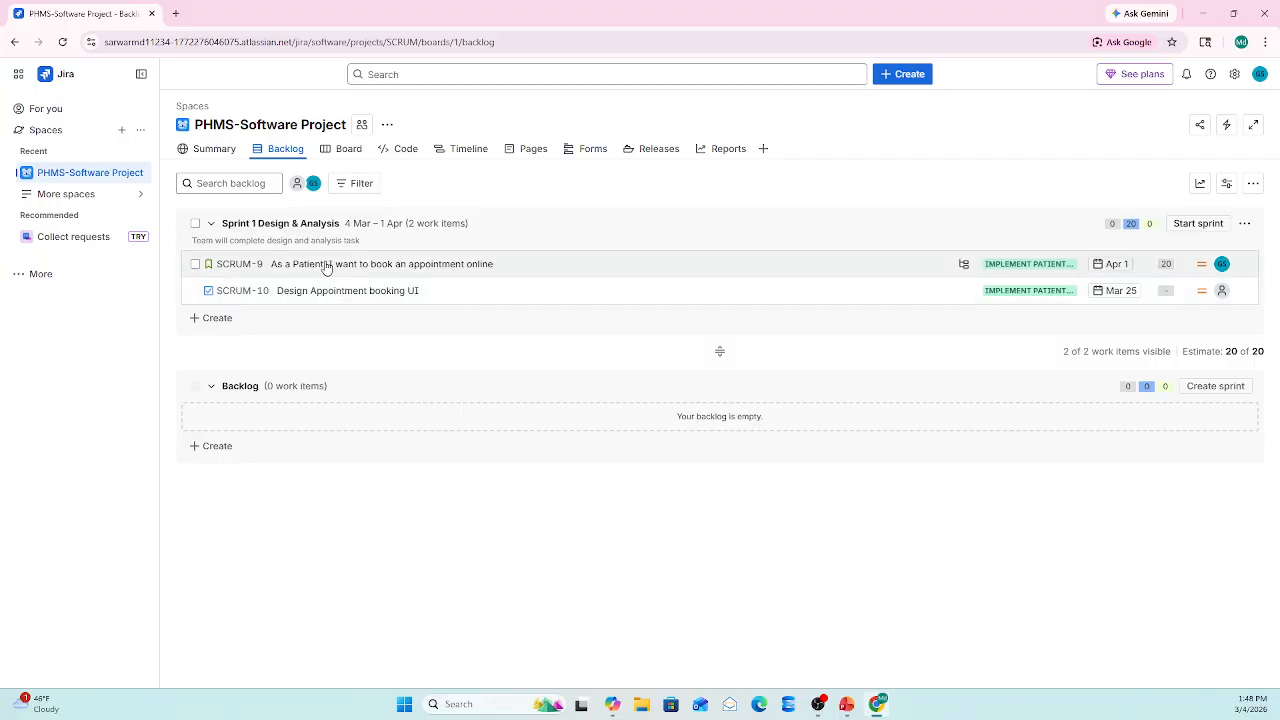
Check the child work items of the SCRUM-9 booking story in its details, and close them.
mouse_move(865, 268)
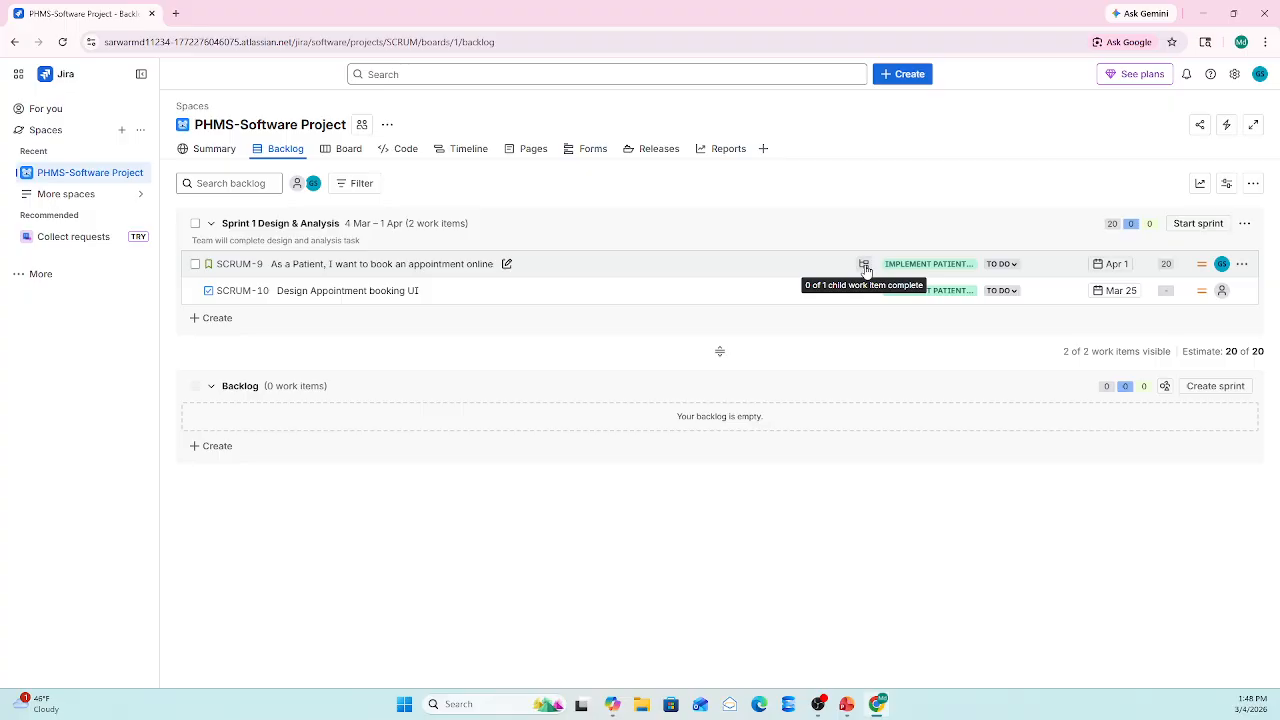
left_click(865, 268)
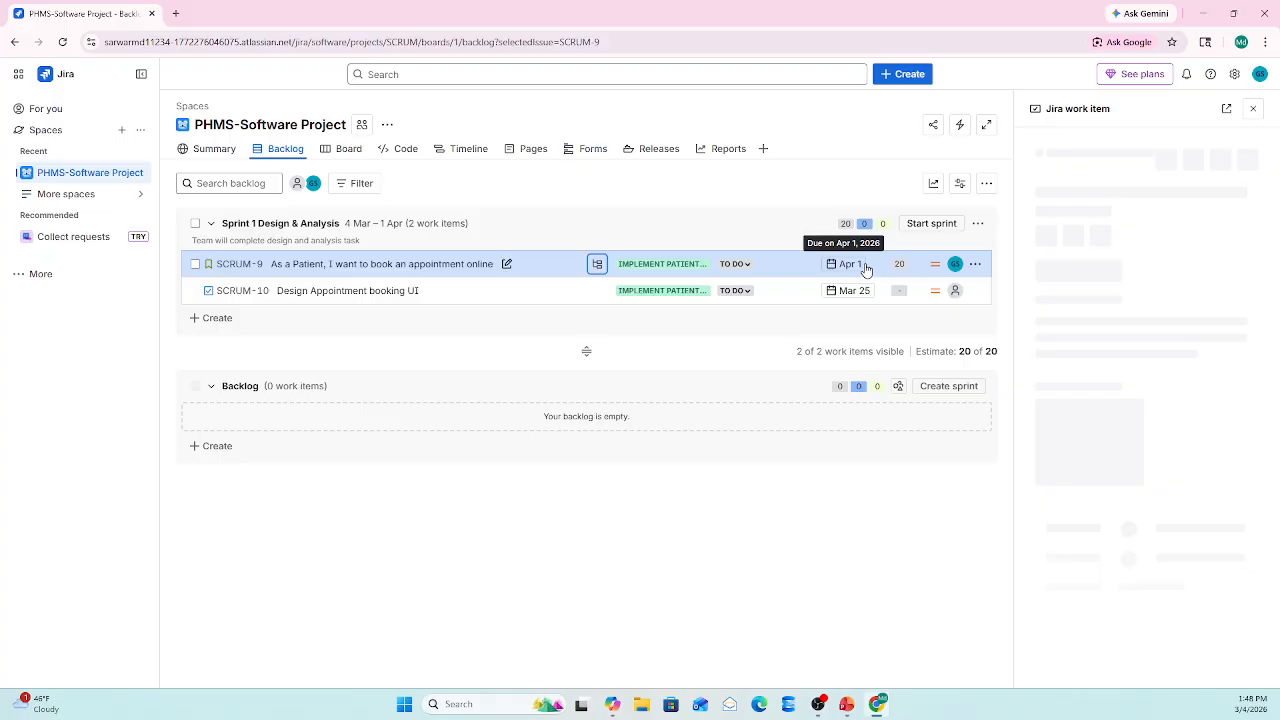
left_click_drag(1274, 200, 1237, 371)
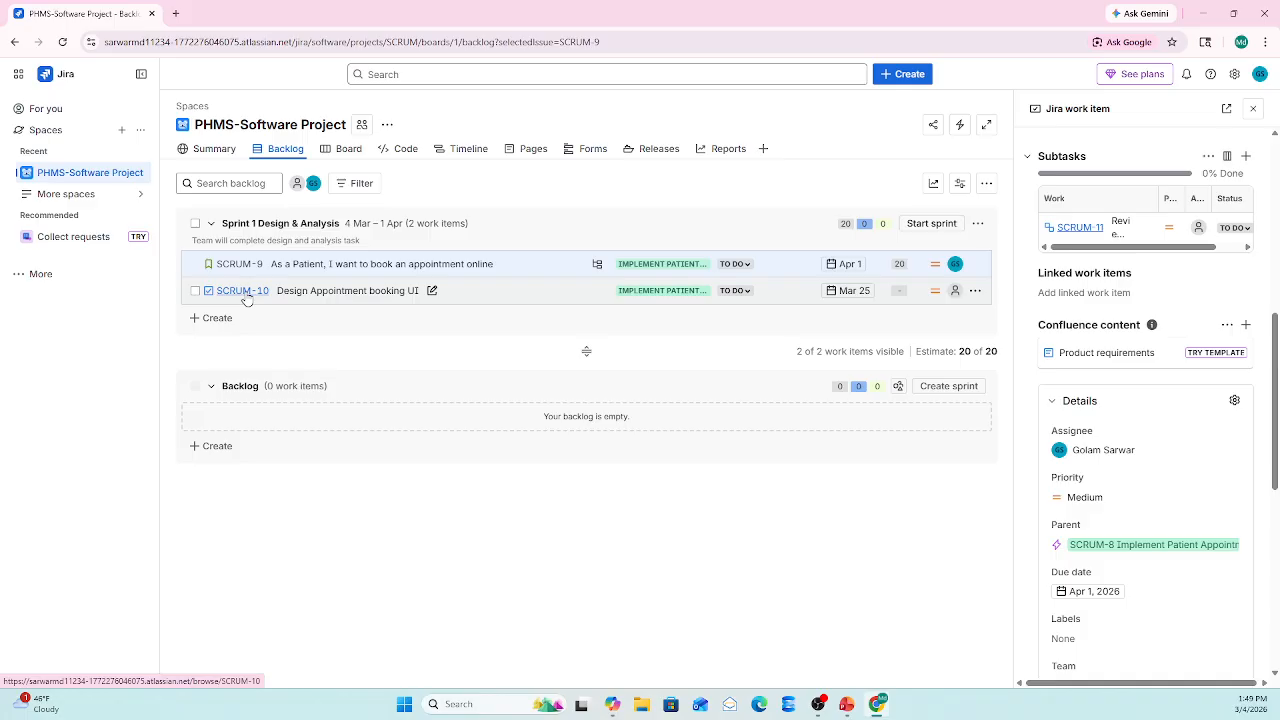
left_click(1254, 111)
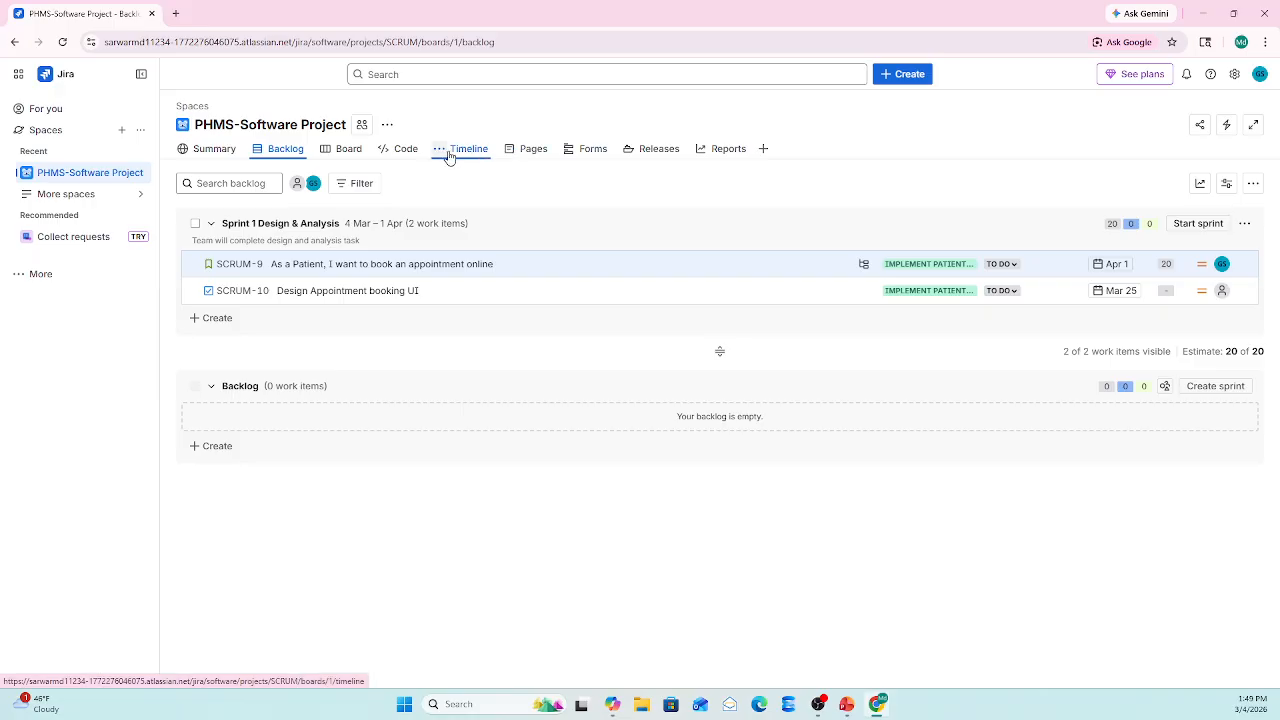
Start a new work item and open the form for adding a custom work type.
left_click(906, 78)
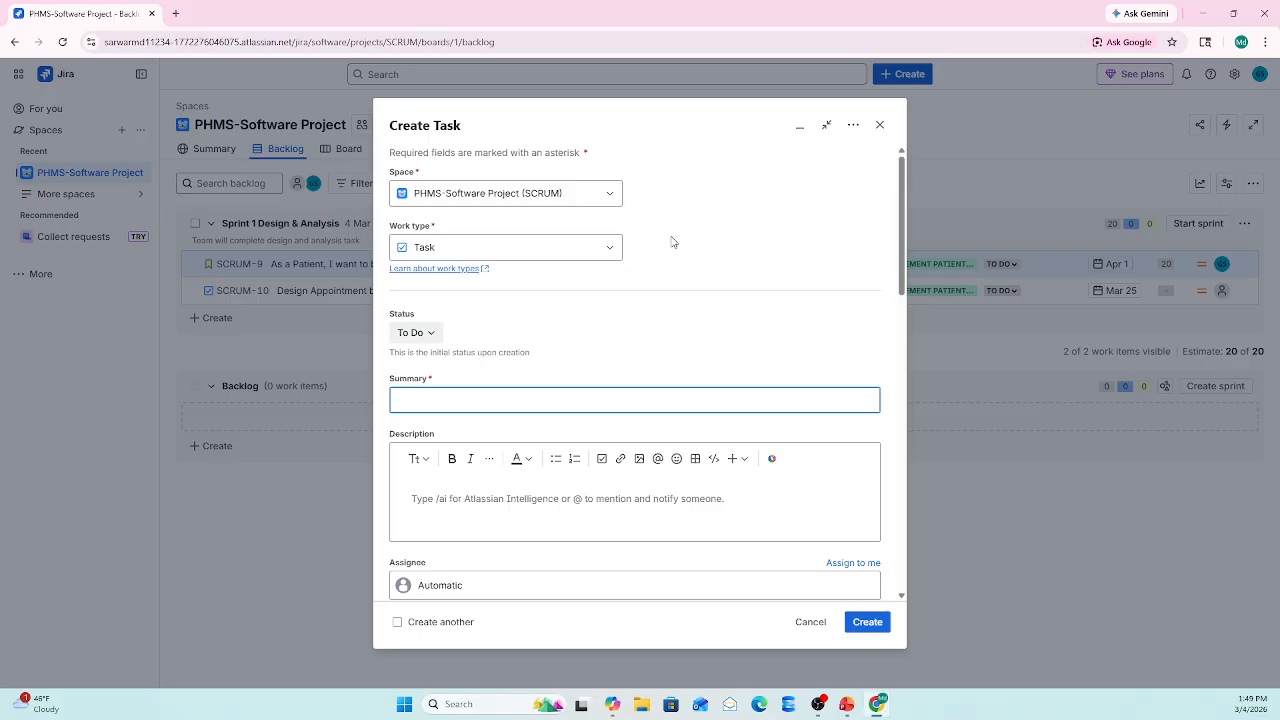
left_click(614, 251)
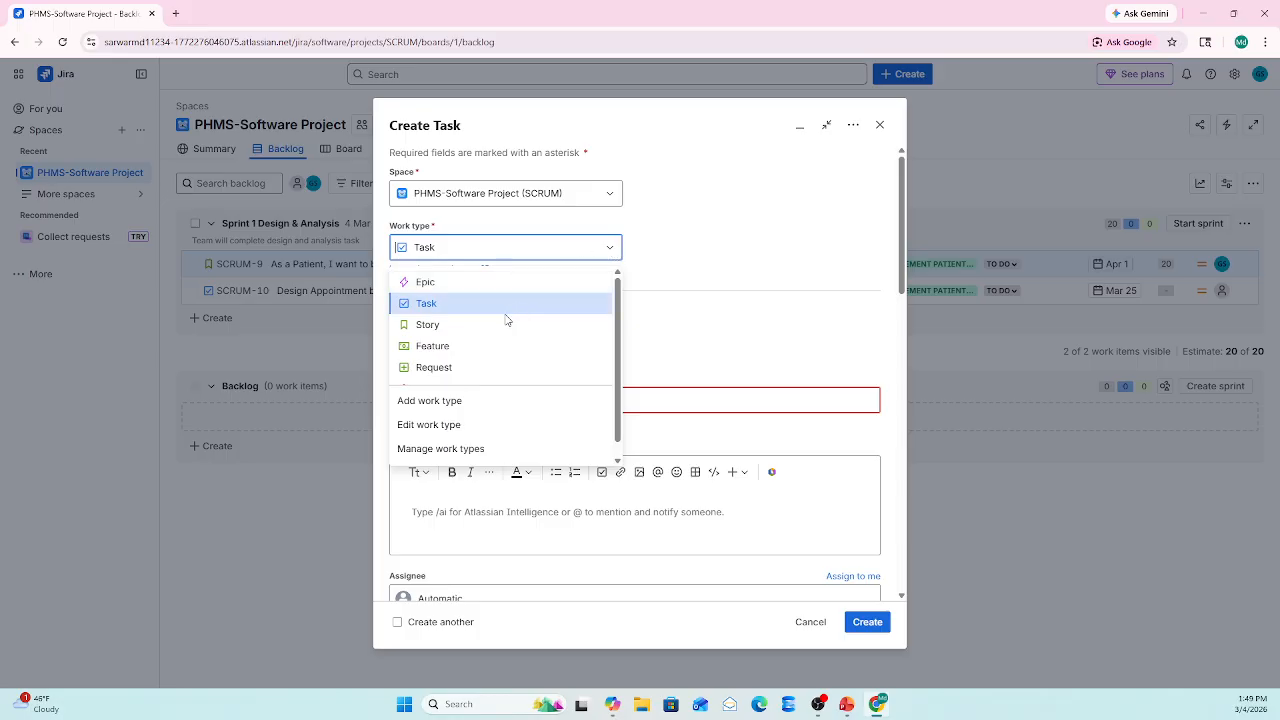
left_click(428, 402)
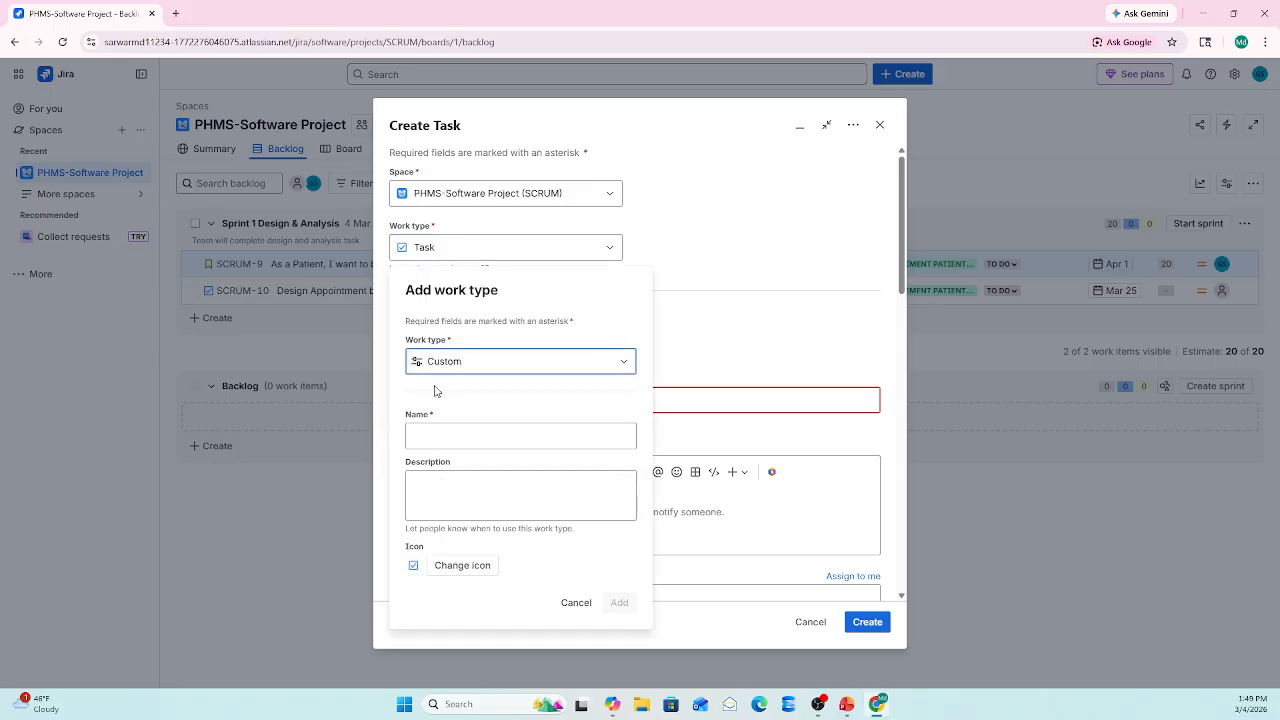
left_click(461, 364)
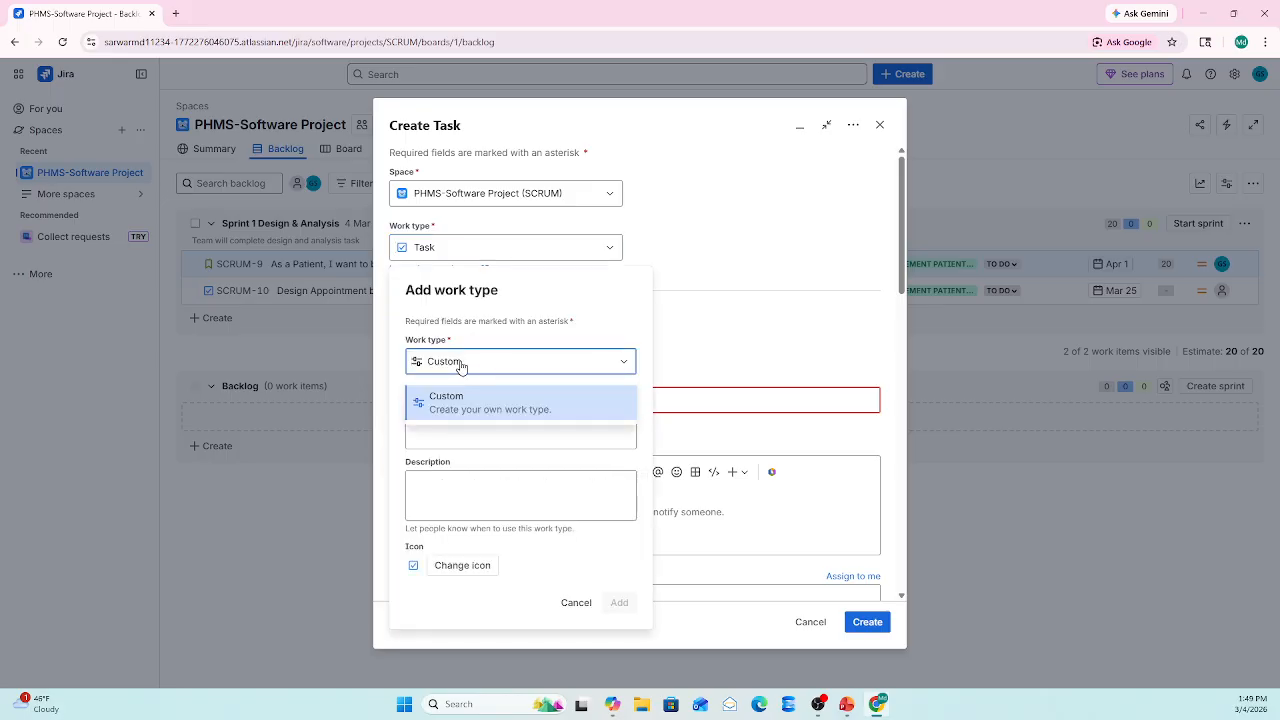
left_click(461, 364)
type("An")
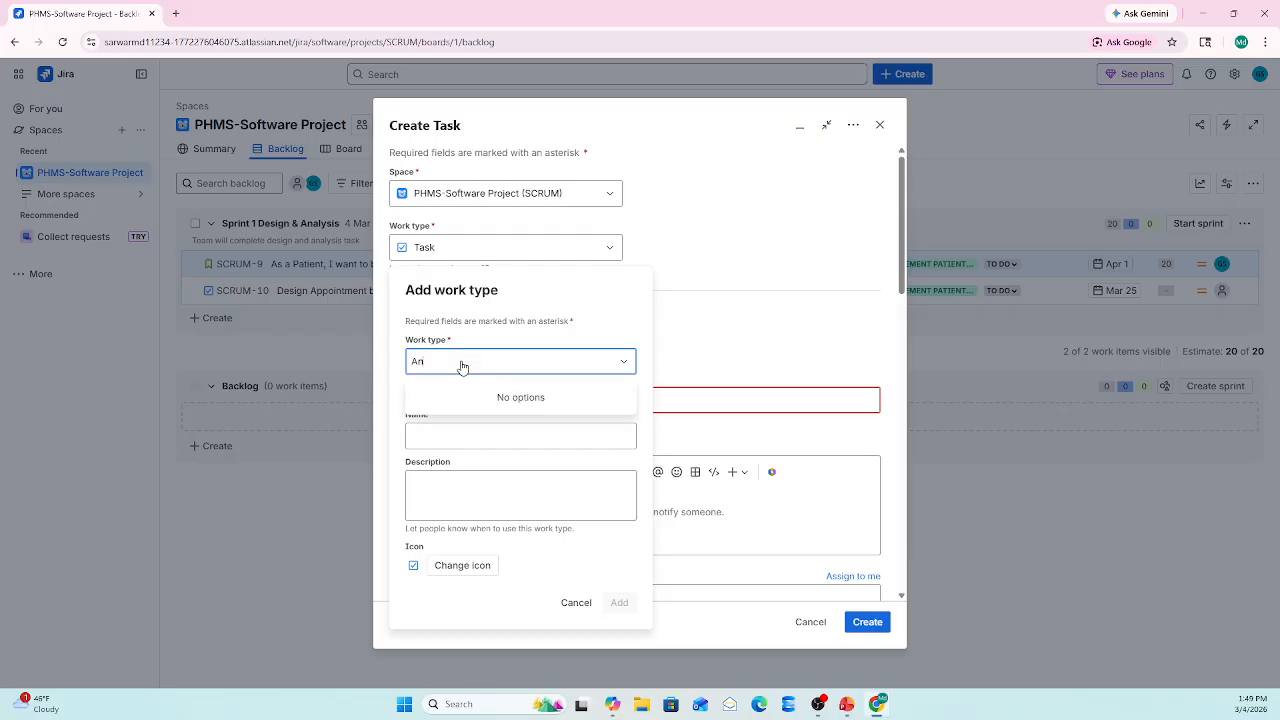
type("alysis Task")
Keep Custom as the base for the new work type and name it "Analysis Task".
left_click(452, 432)
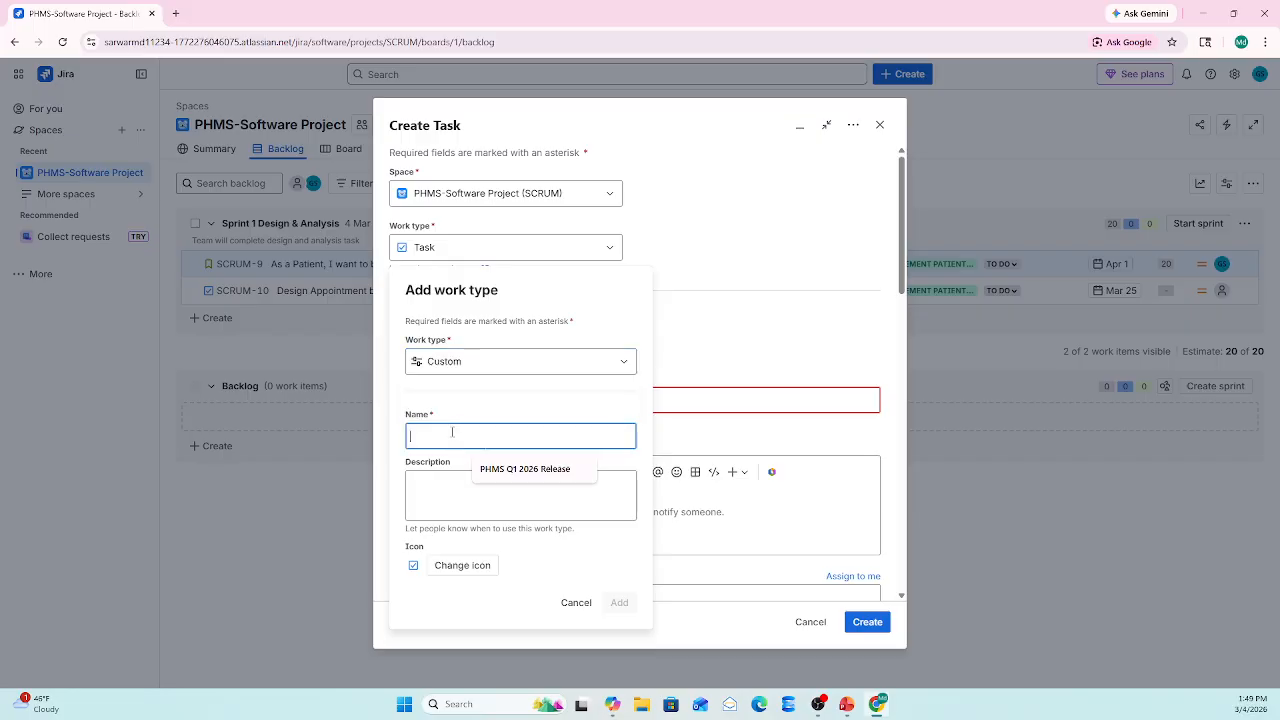
left_click(545, 400)
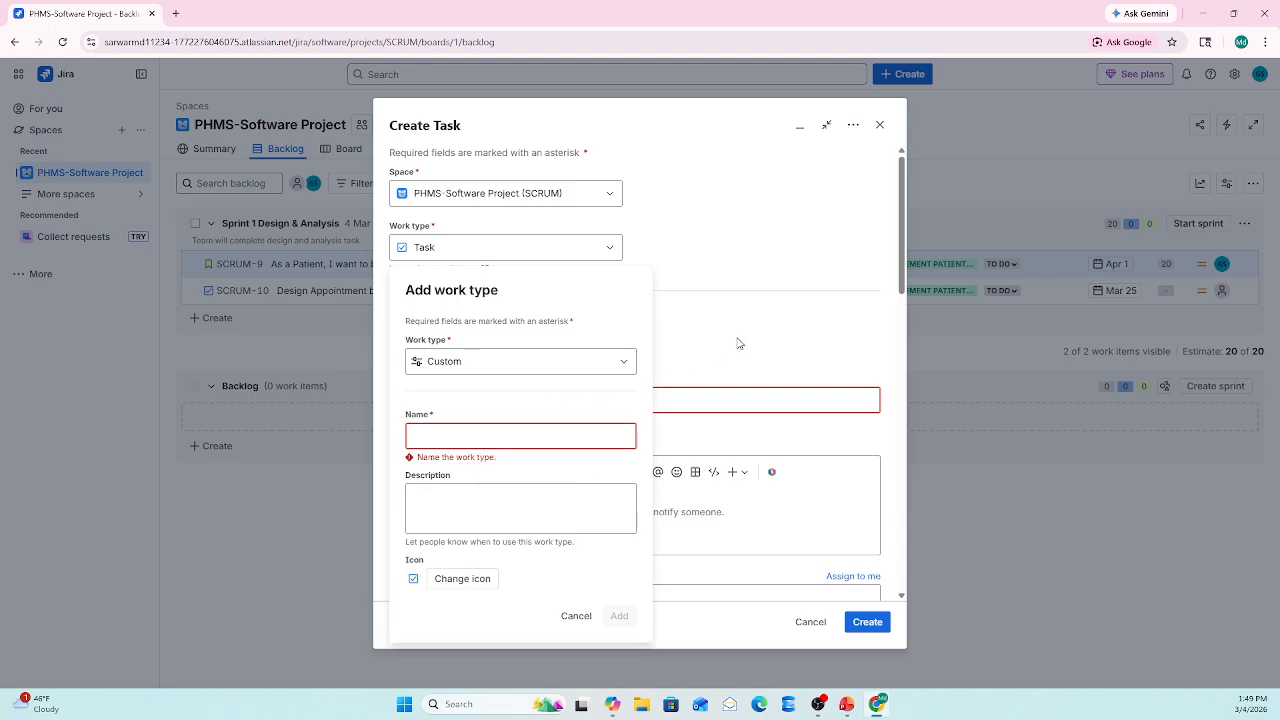
scroll(900, 277, "down", 2)
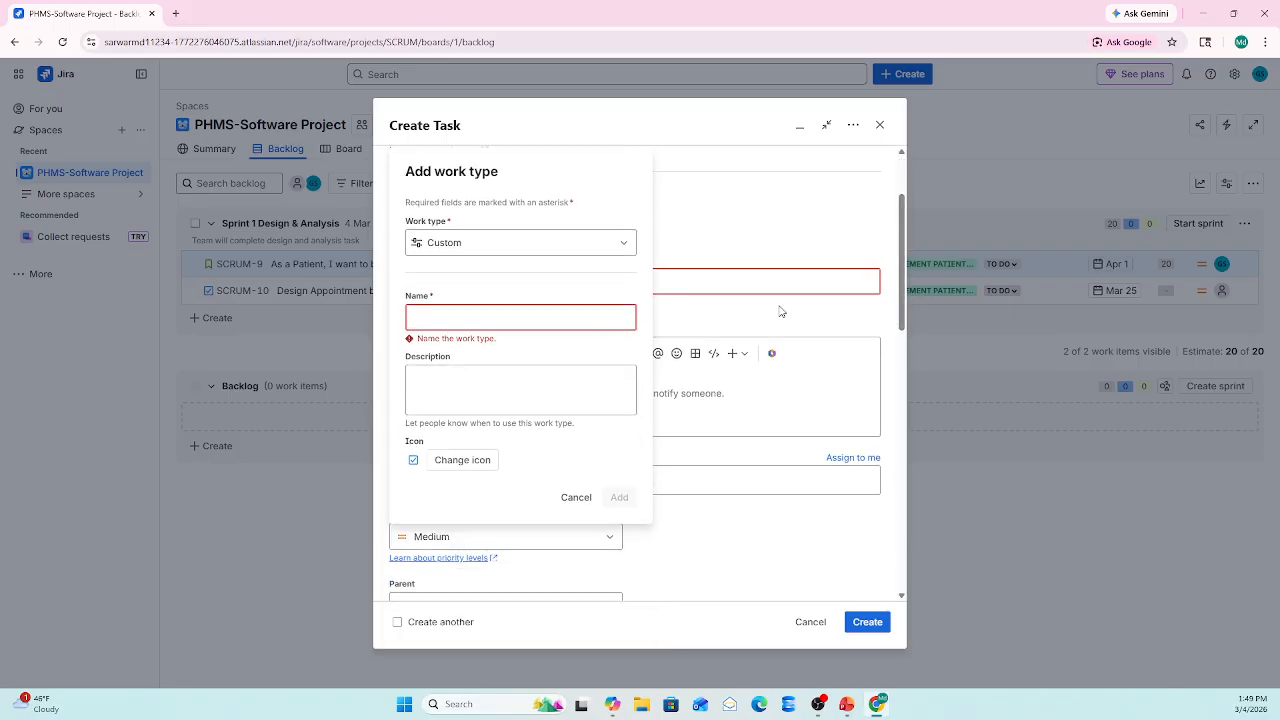
left_click(459, 320)
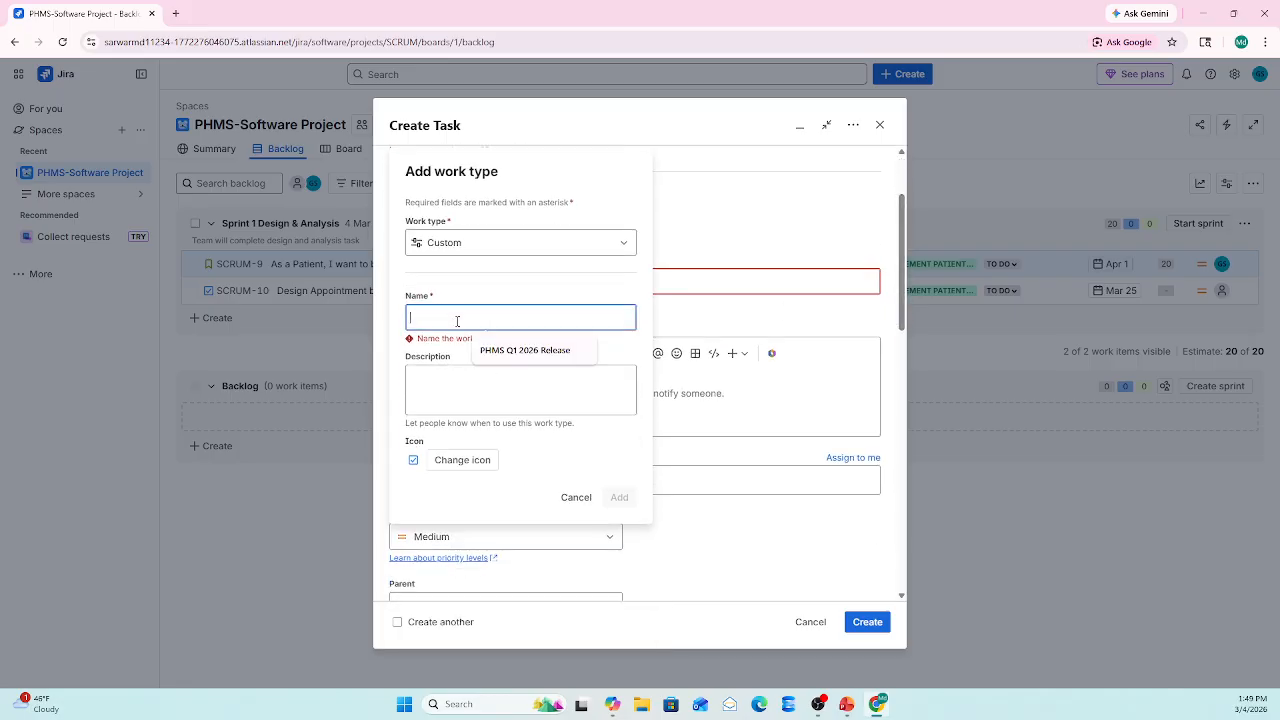
left_click(457, 246)
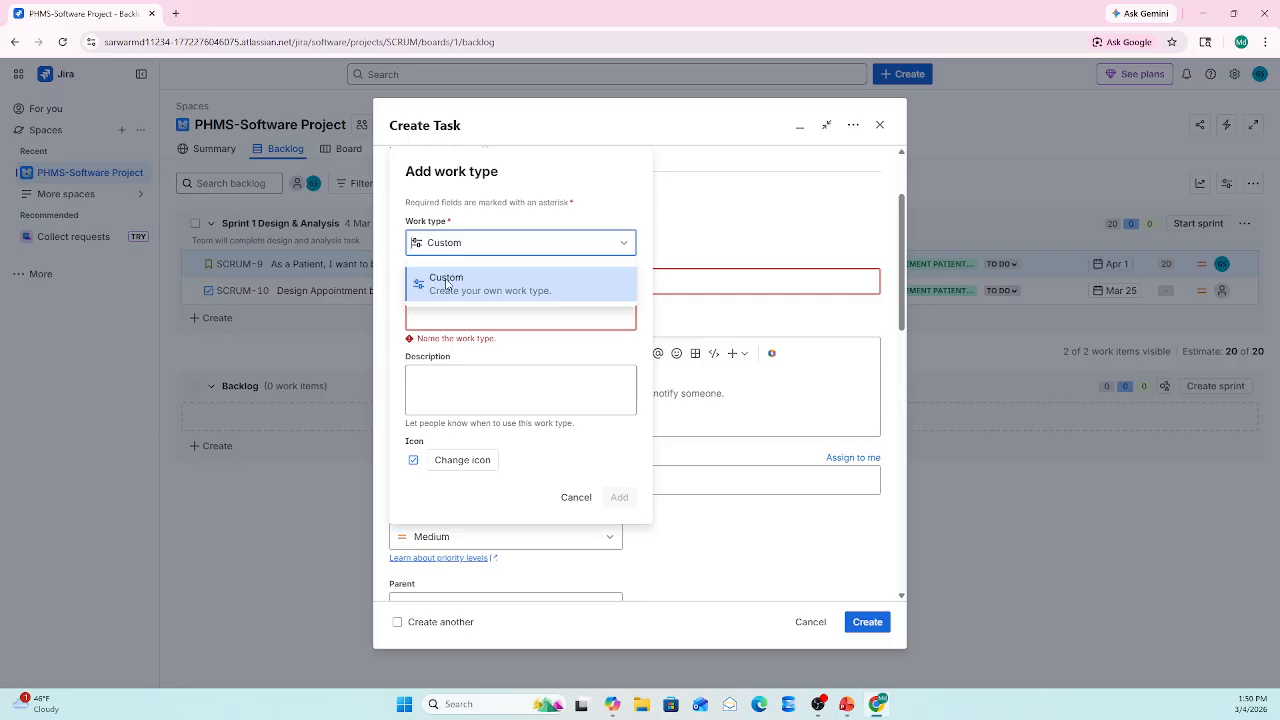
left_click(448, 284)
left_click(427, 312)
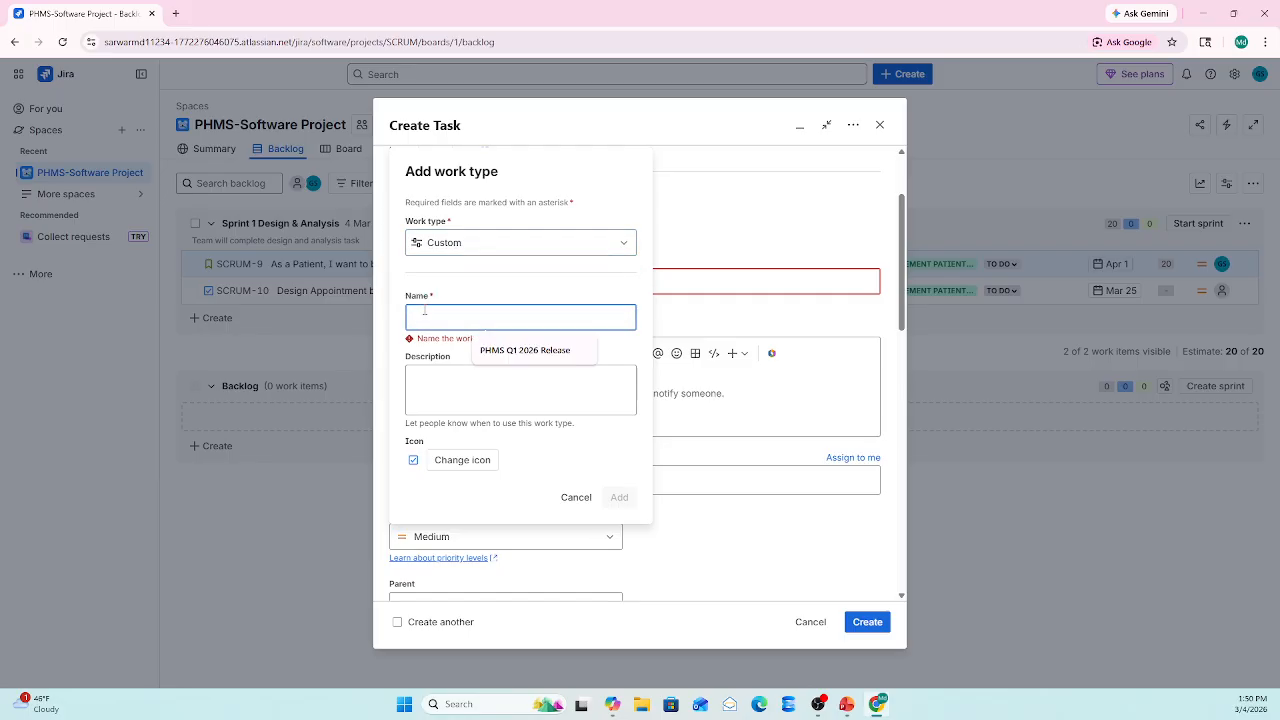
type("Analysis Task")
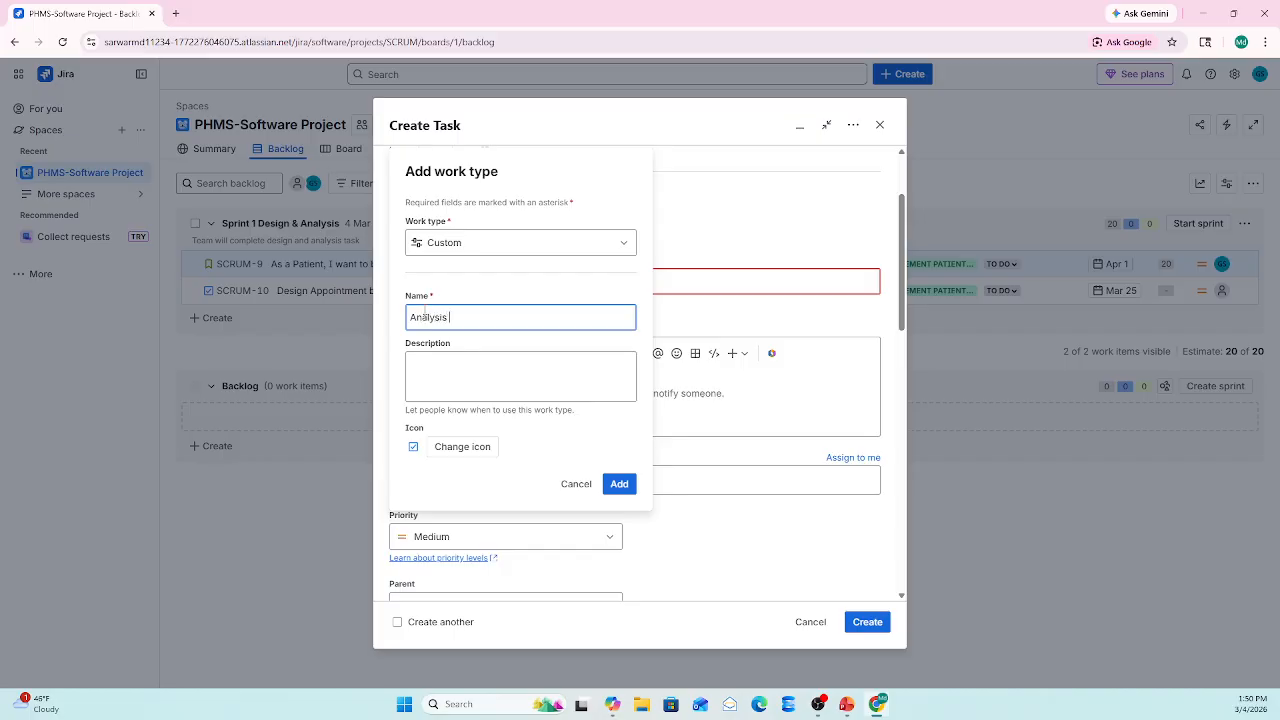
Leave the description empty, give the work type the light bulb icon and add it.
left_click(453, 377)
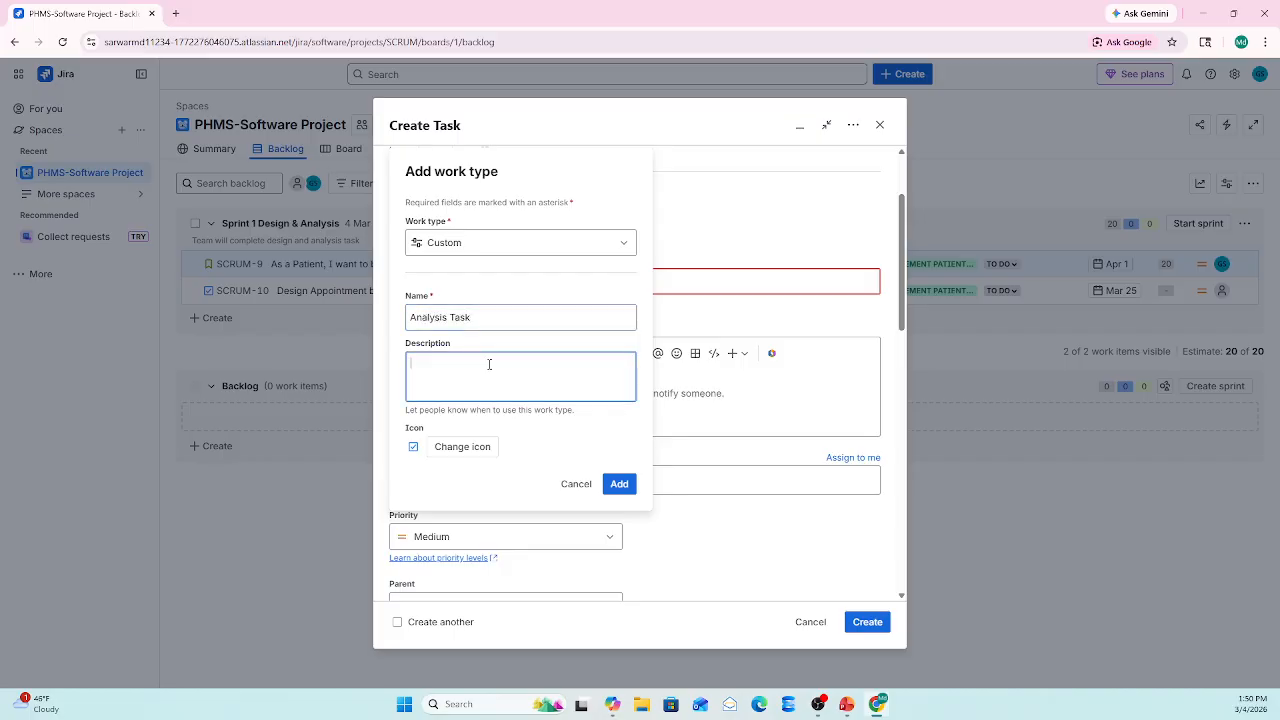
left_click(456, 452)
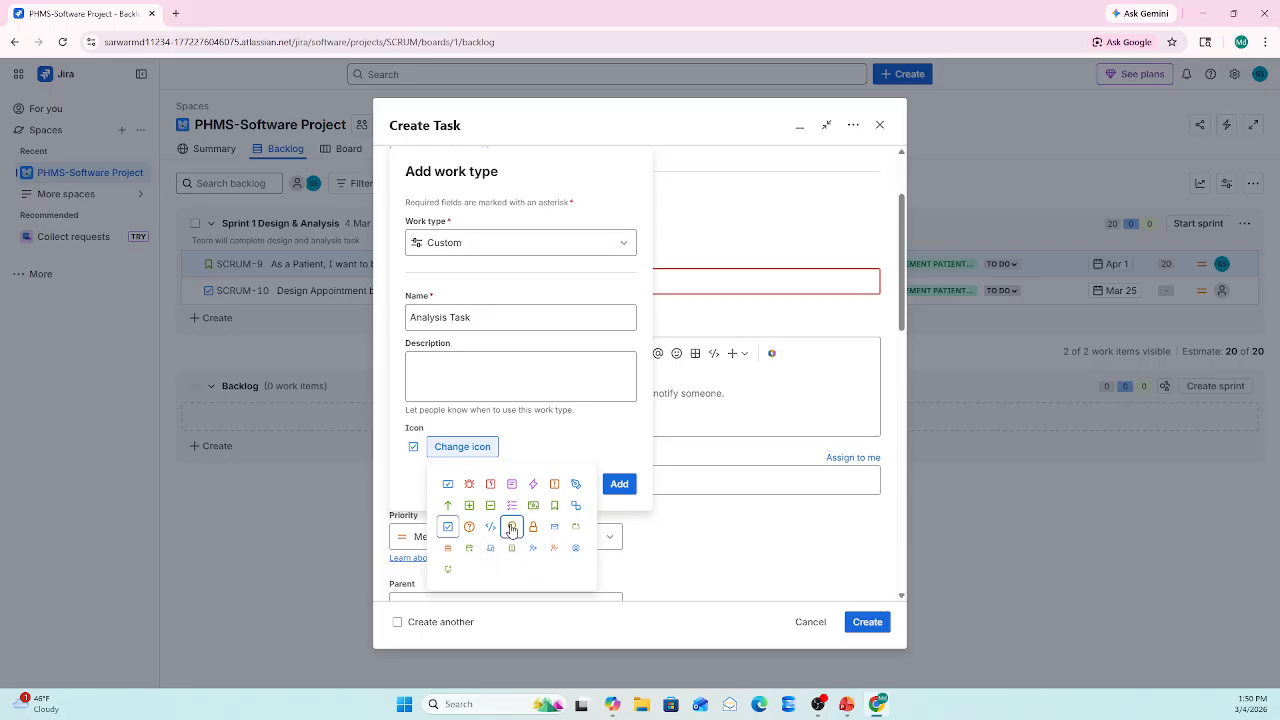
left_click(512, 526)
left_click(619, 486)
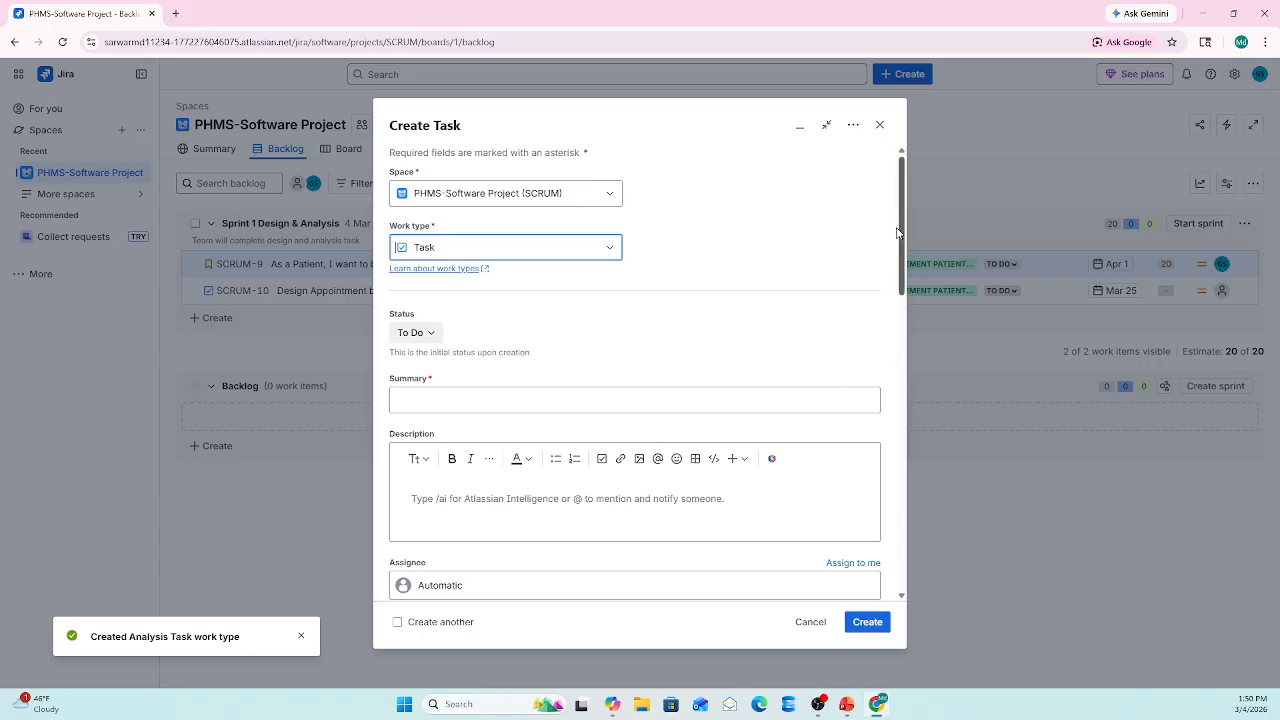
Set the new work item's work type to Analysis Task.
left_click(591, 250)
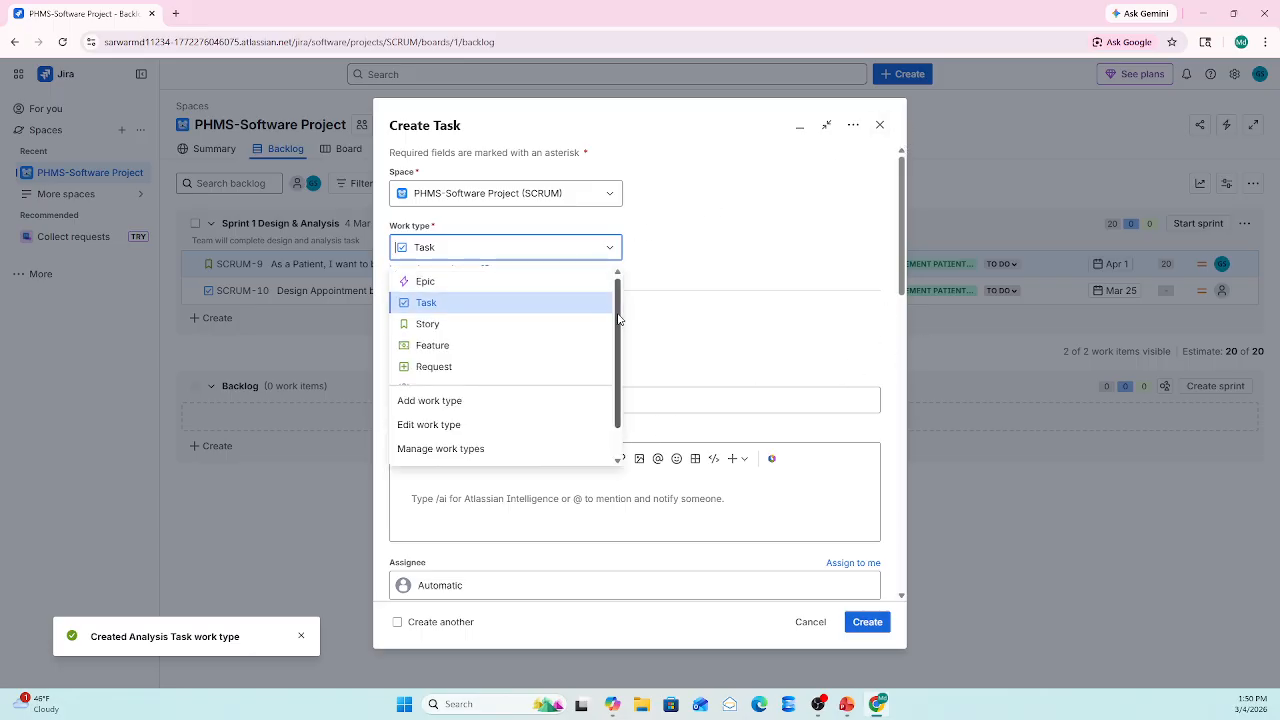
scroll(618, 320, "down", 2)
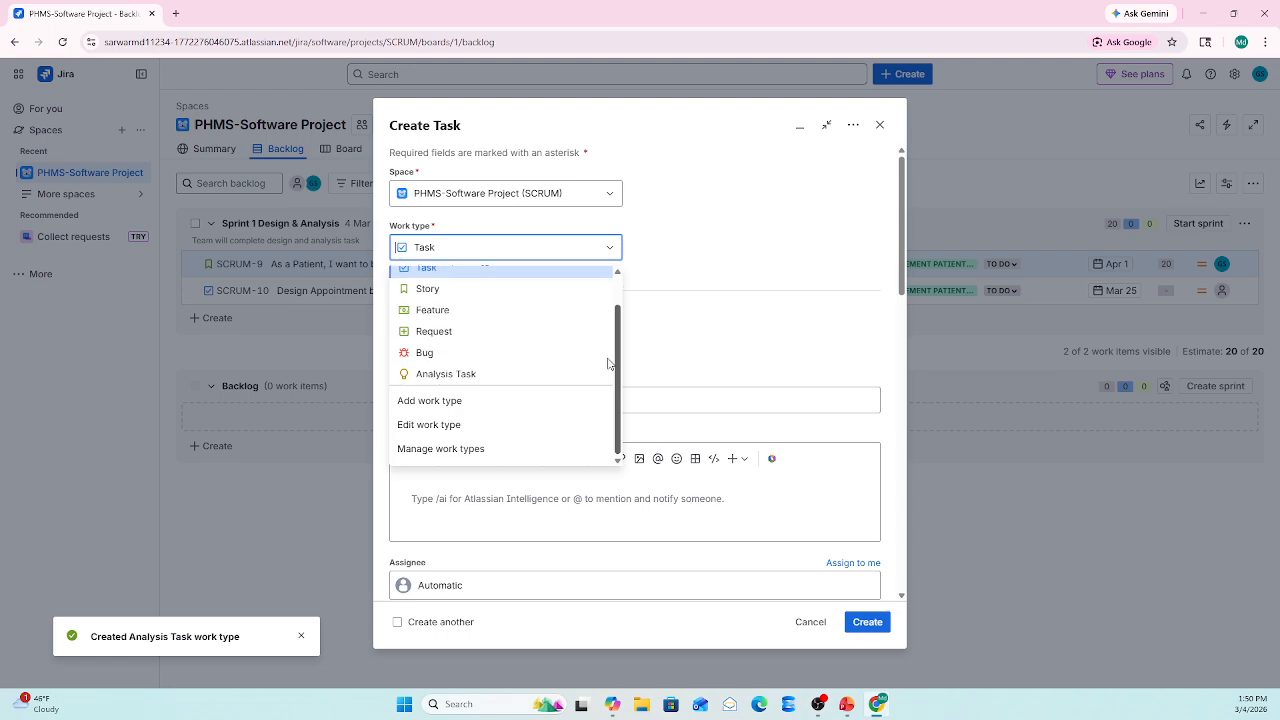
left_click(456, 376)
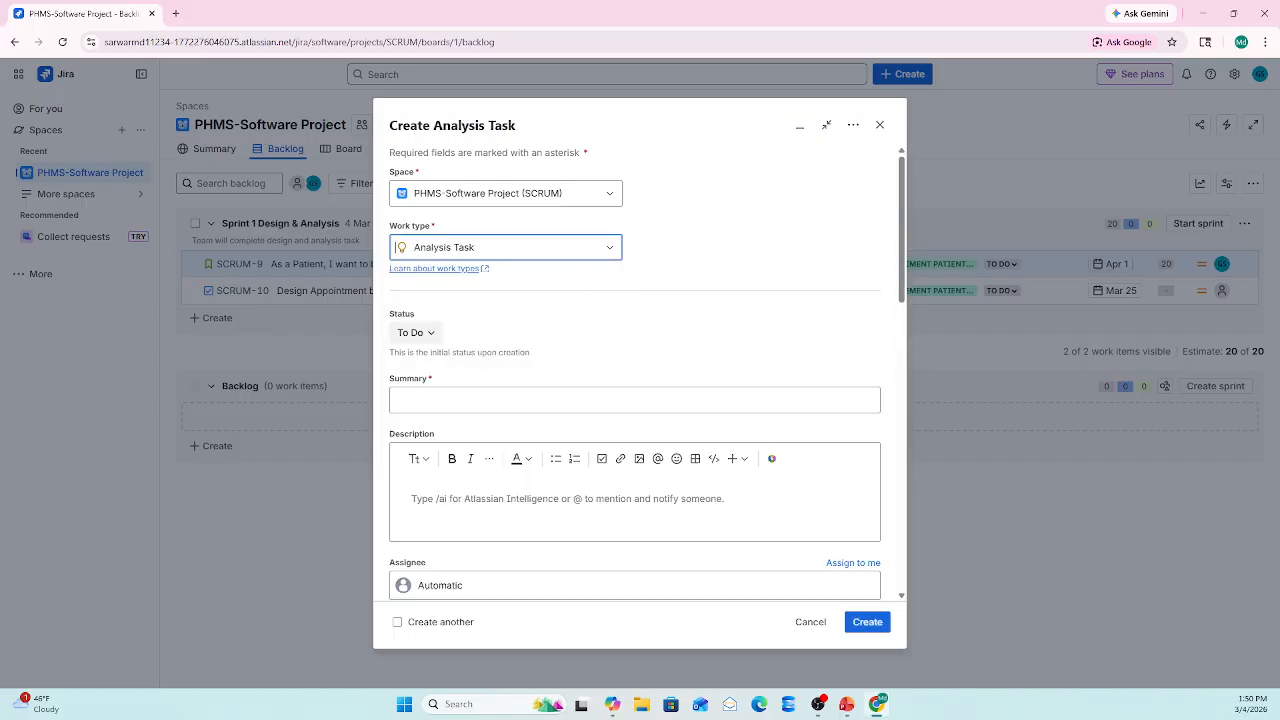
Enter the summary "Stakeholder interviews and requirement capture" and correct its spelling.
key("alt+Tab")
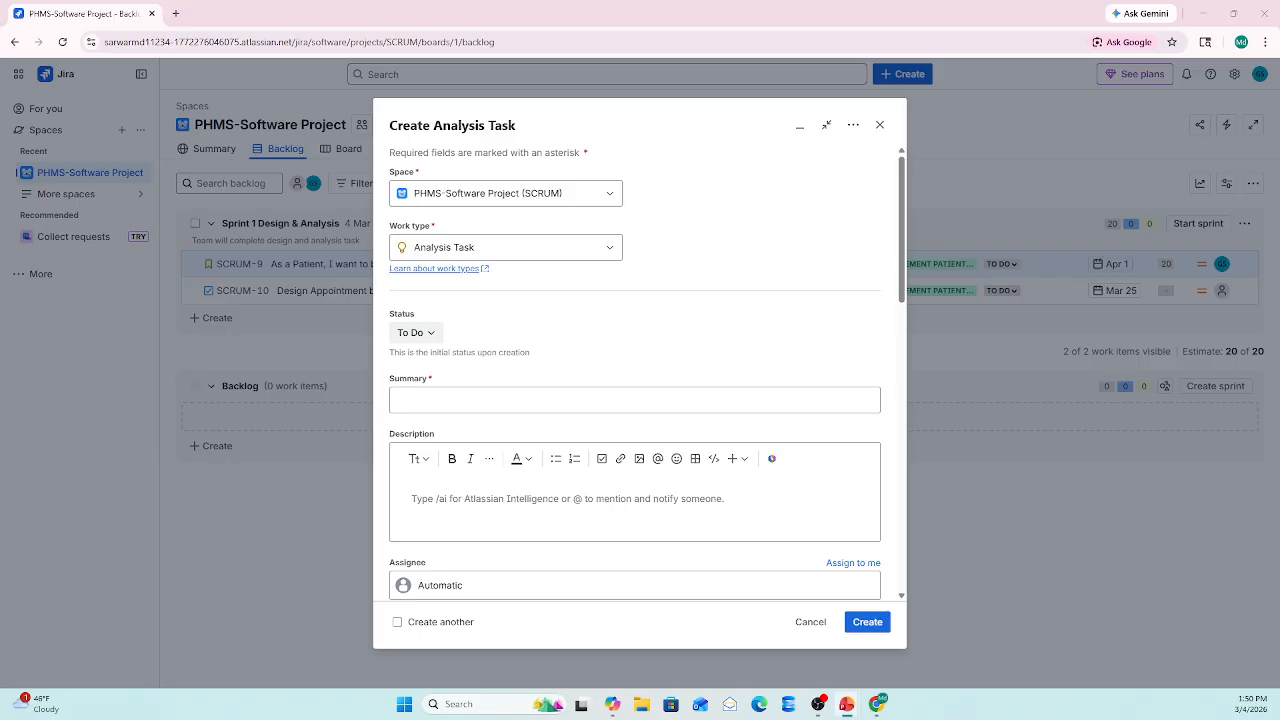
left_click(448, 399)
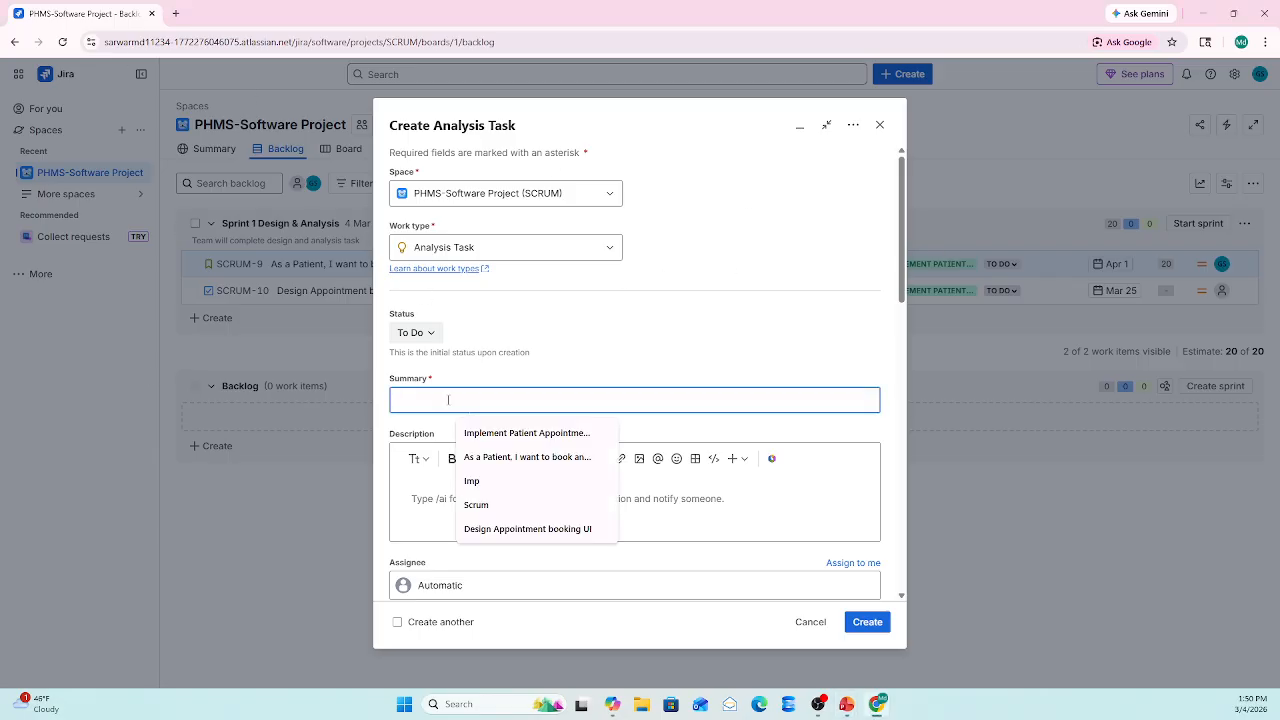
type("Steake")
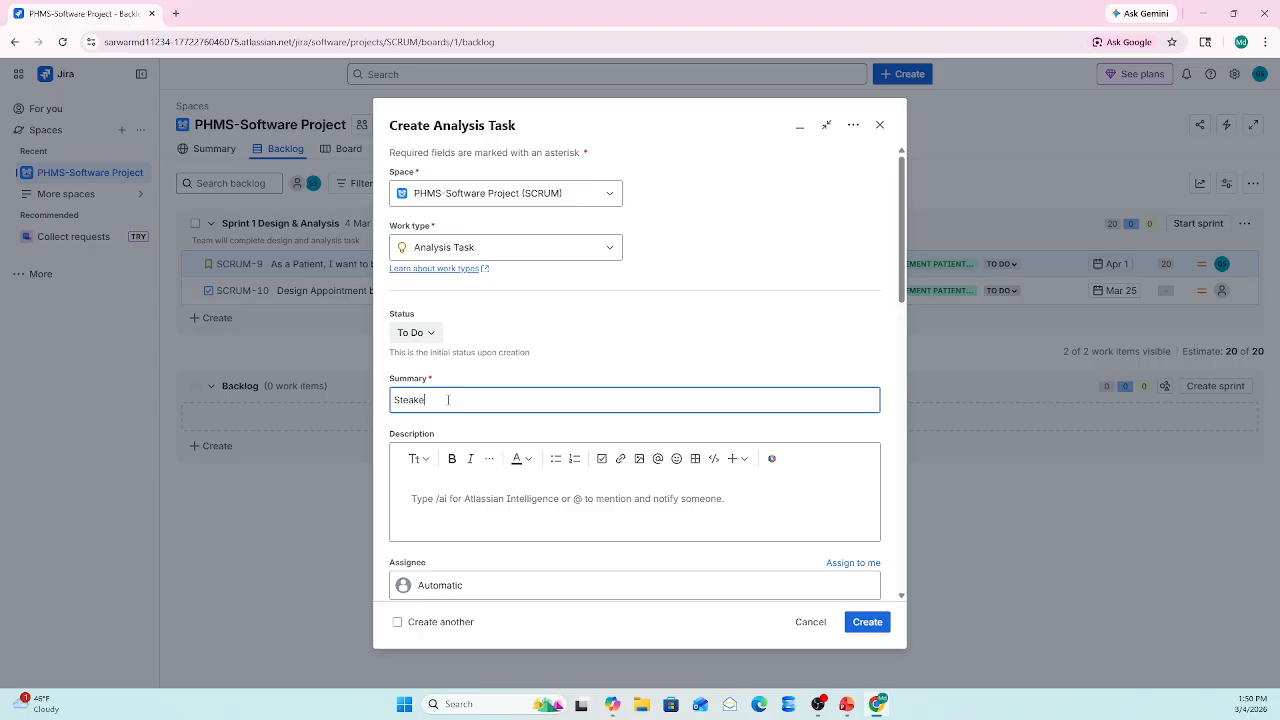
type("holder interview")
left_click(425, 399)
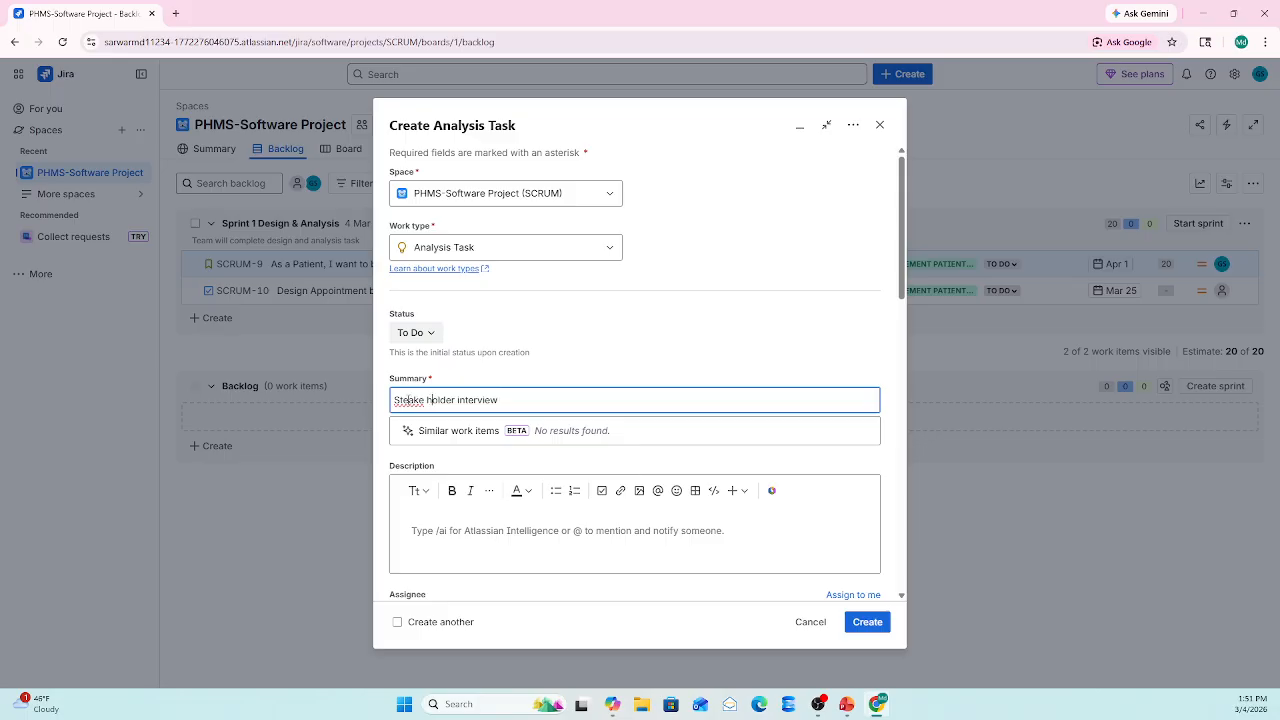
key("BackSpace")
key("BackSpace")
left_click(516, 399)
type("s and requiremetn c")
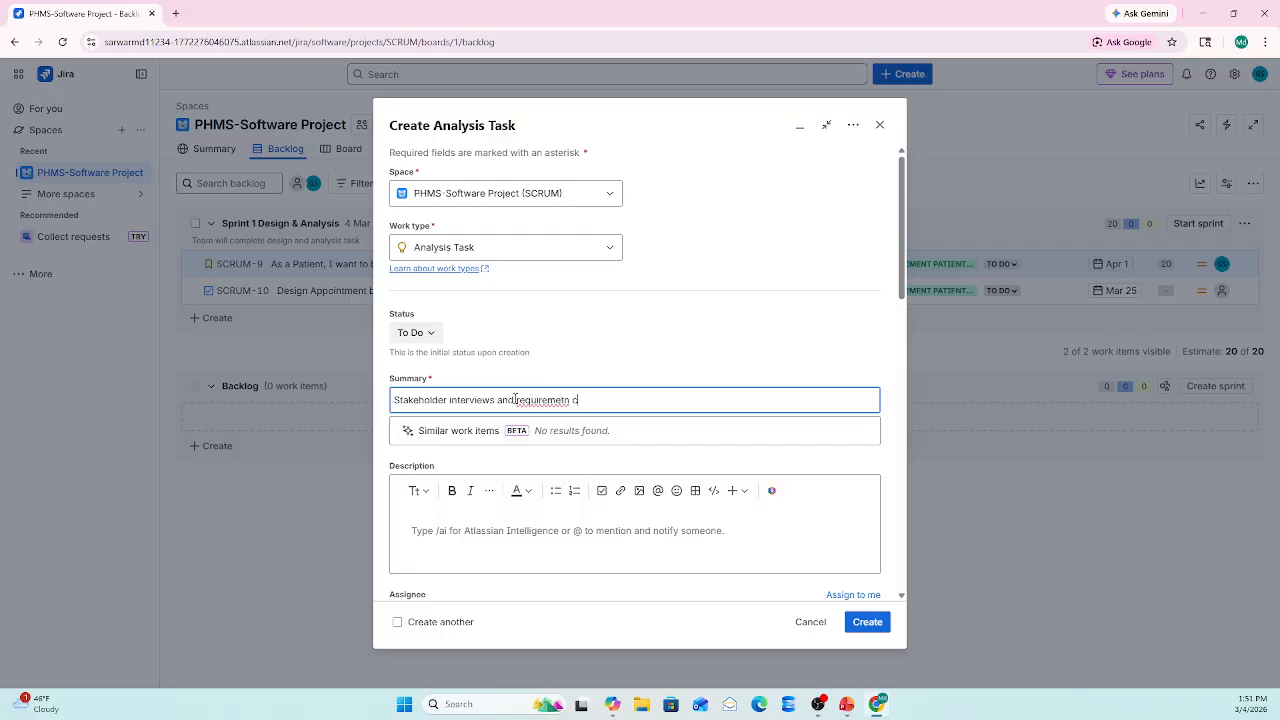
type("apture")
right_click(531, 398)
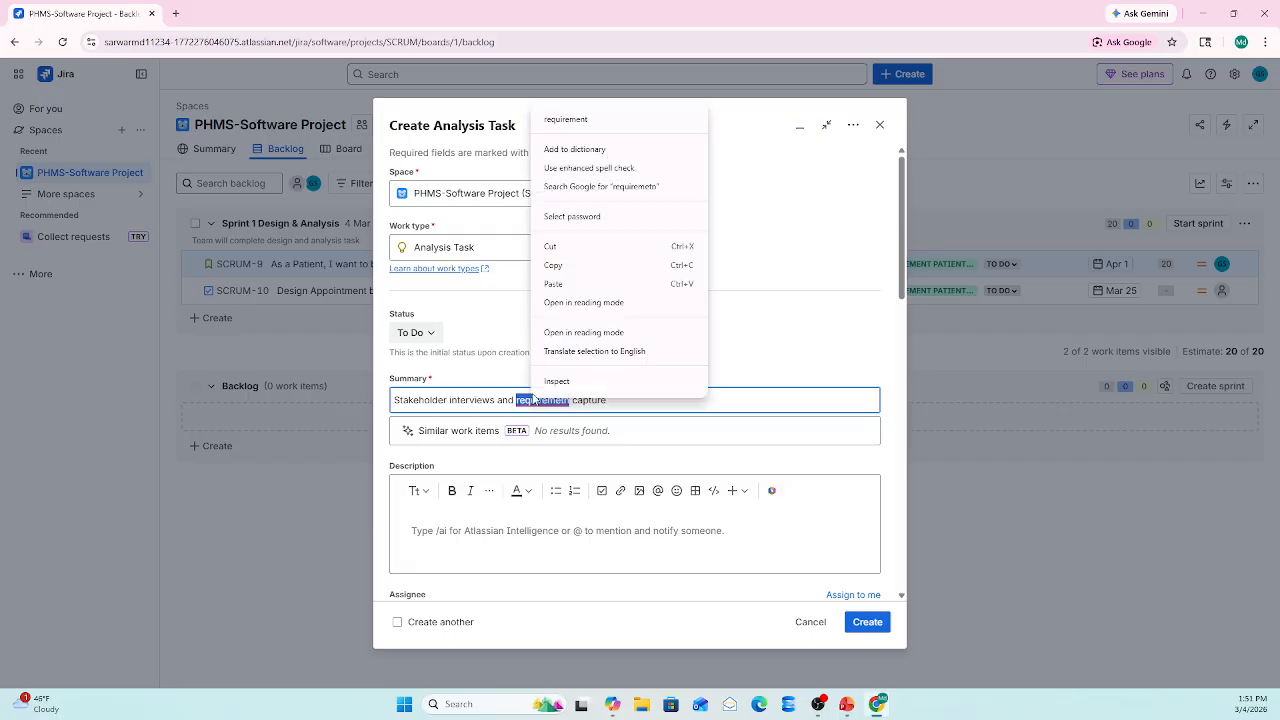
left_click(565, 120)
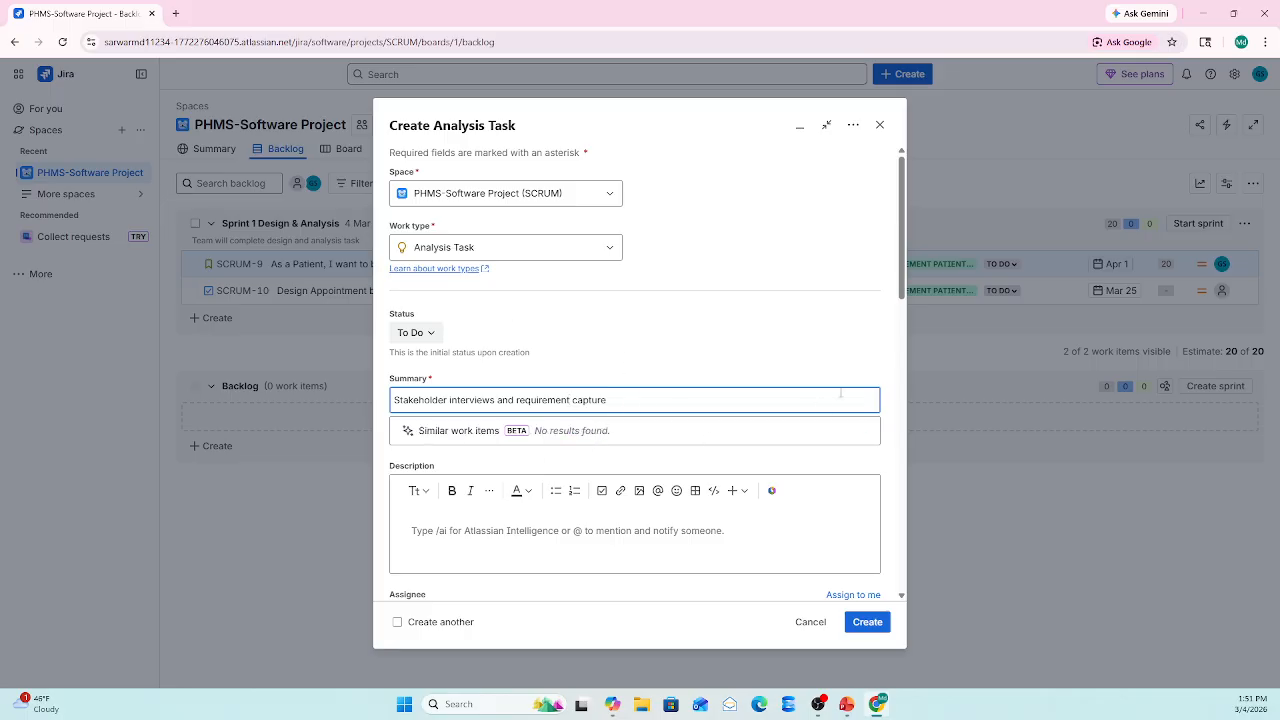
Leave the labels empty and set the parent to the SCRUM-8 Implement Patient Appointment epic.
left_click_drag(903, 278, 871, 391)
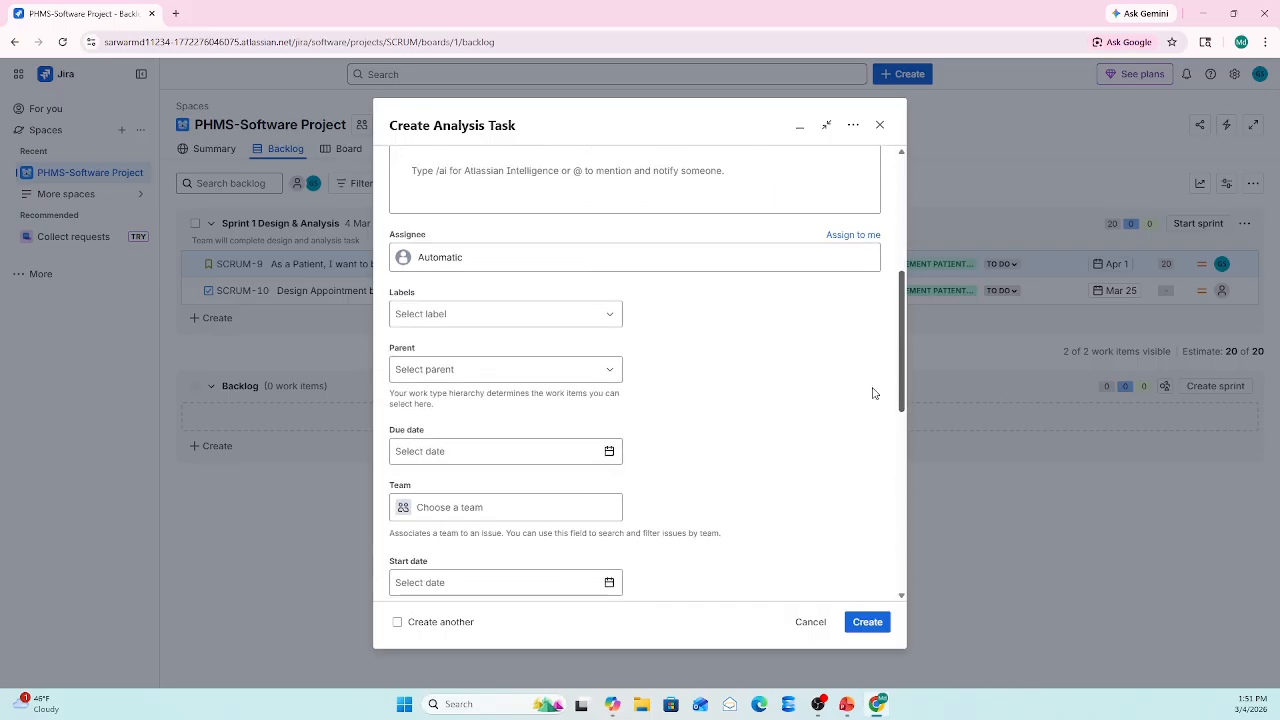
left_click(613, 322)
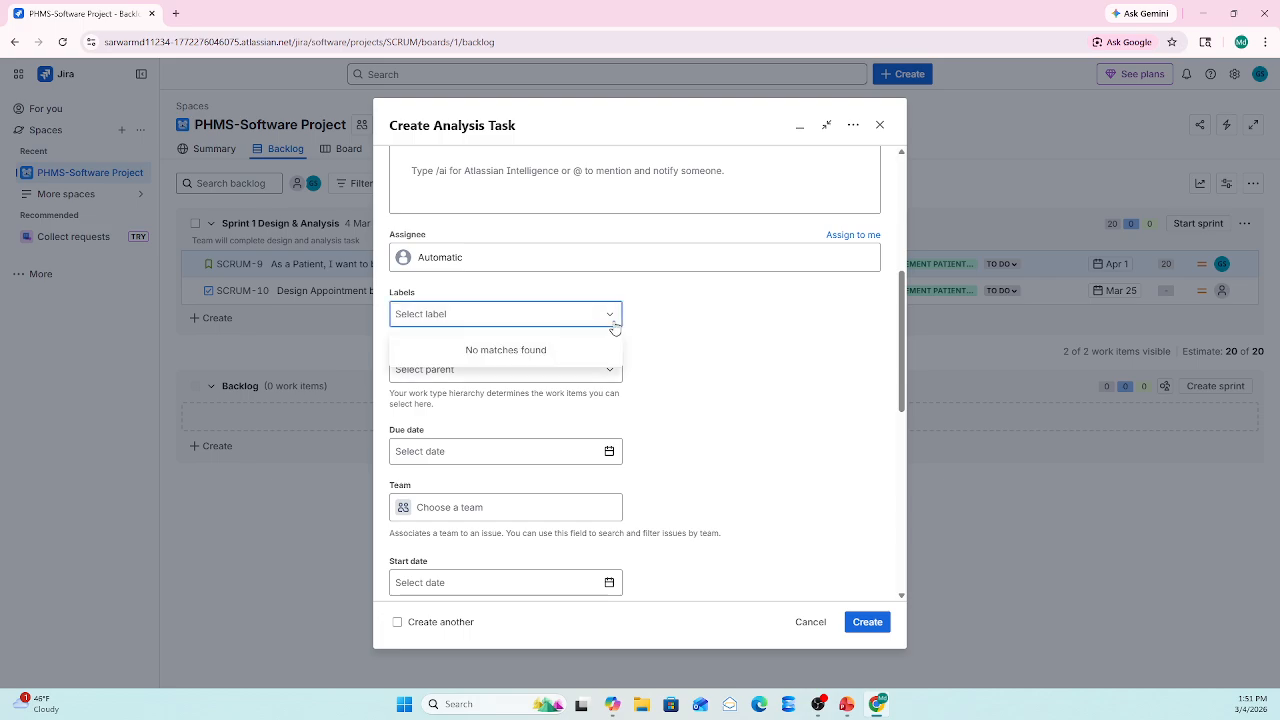
left_click(503, 372)
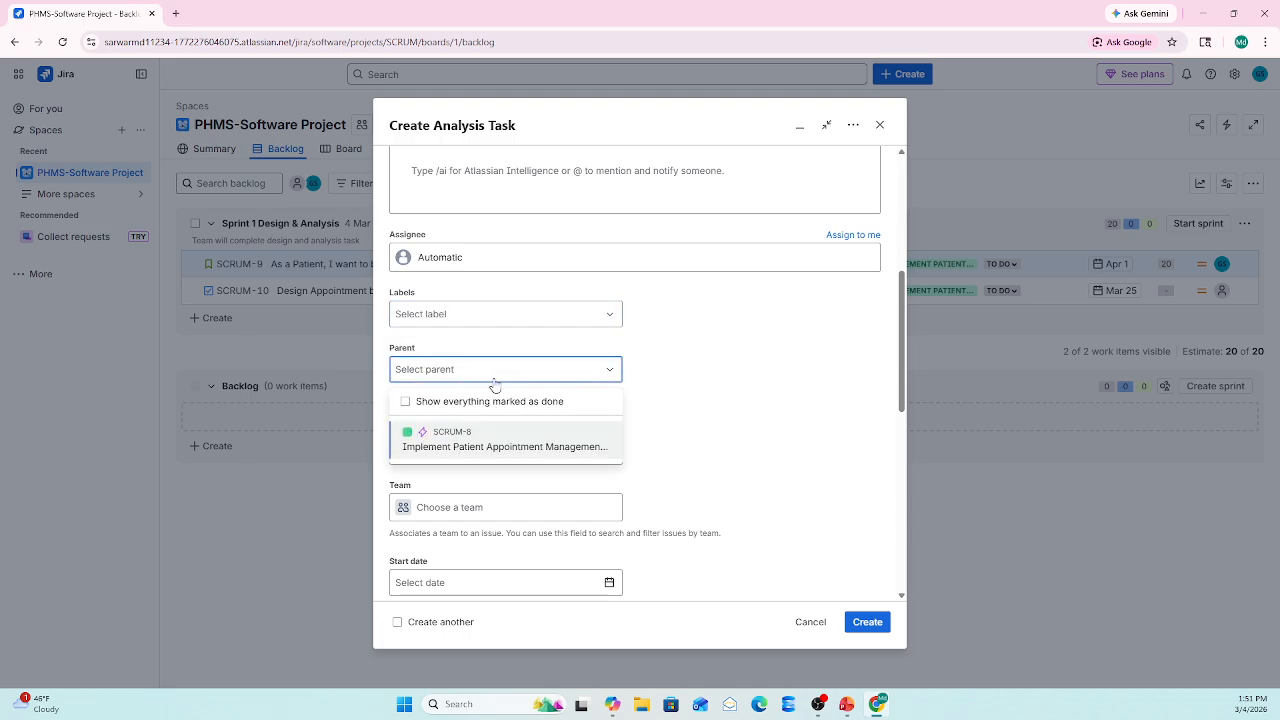
left_click(460, 440)
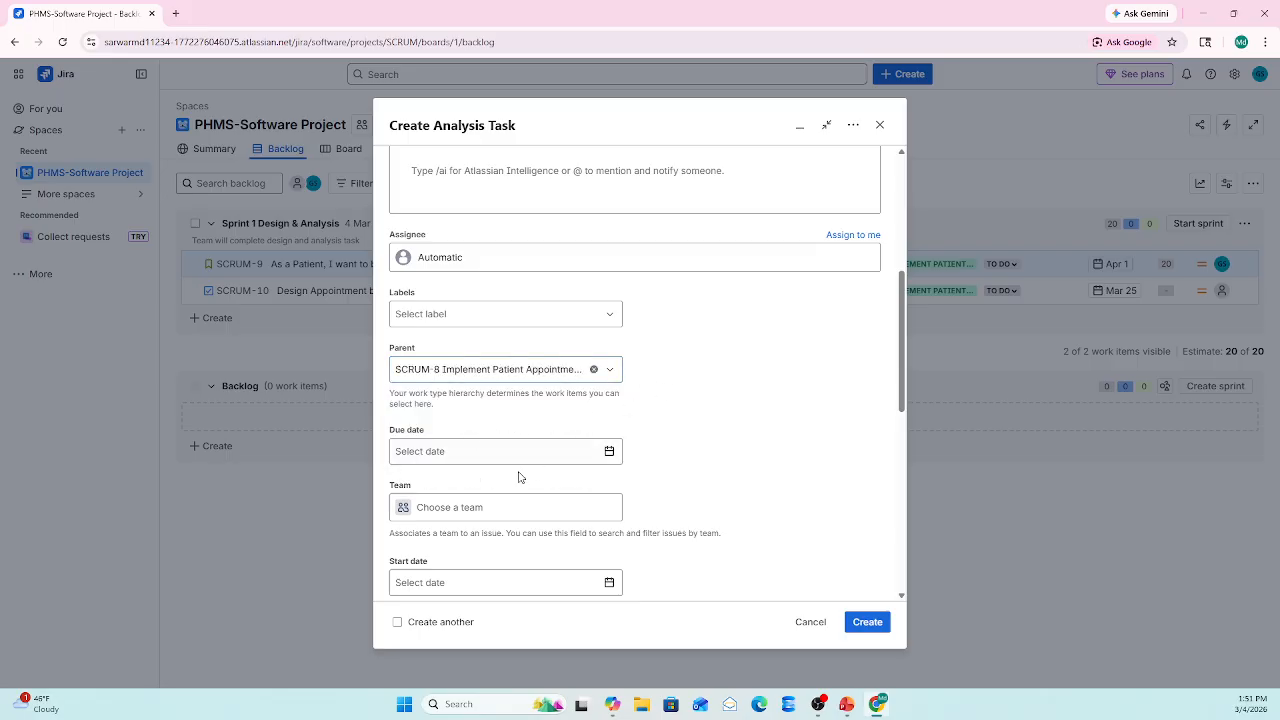
Create the analysis task without a due date and move it from the backlog into Sprint 1 Design & Analysis.
left_click_drag(903, 366, 893, 403)
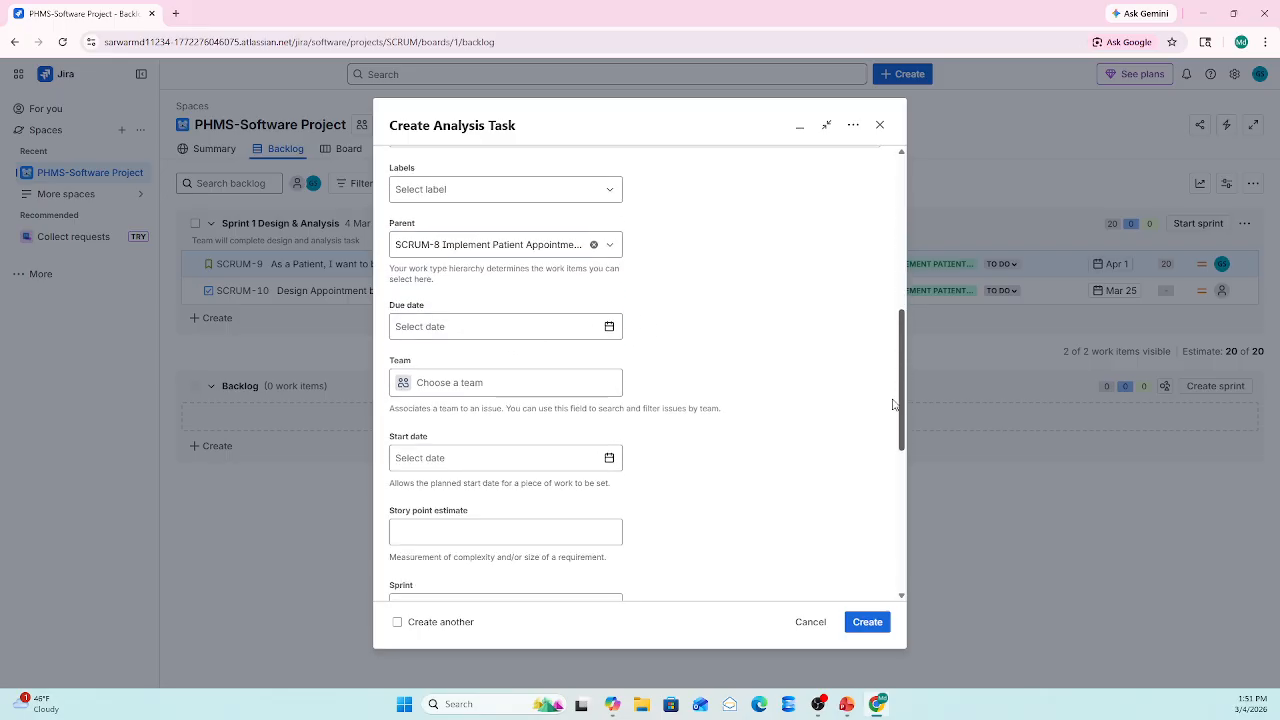
left_click(476, 337)
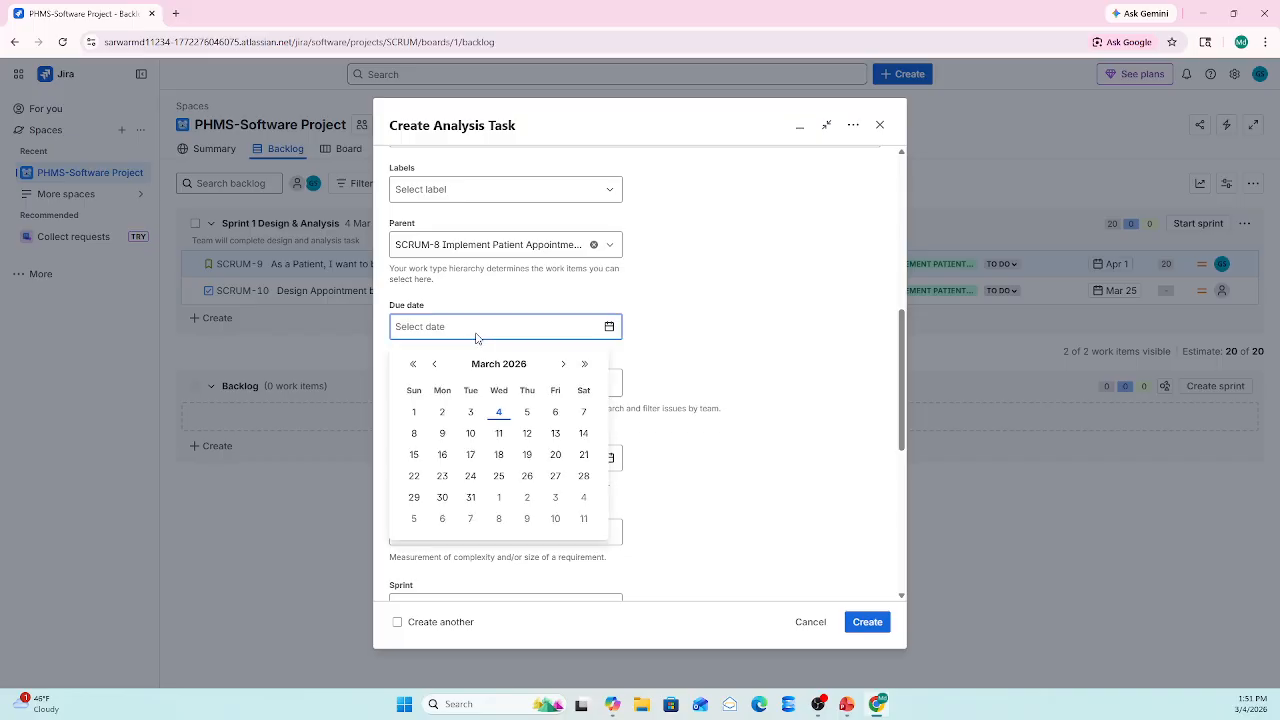
left_click(476, 337)
left_click(860, 620)
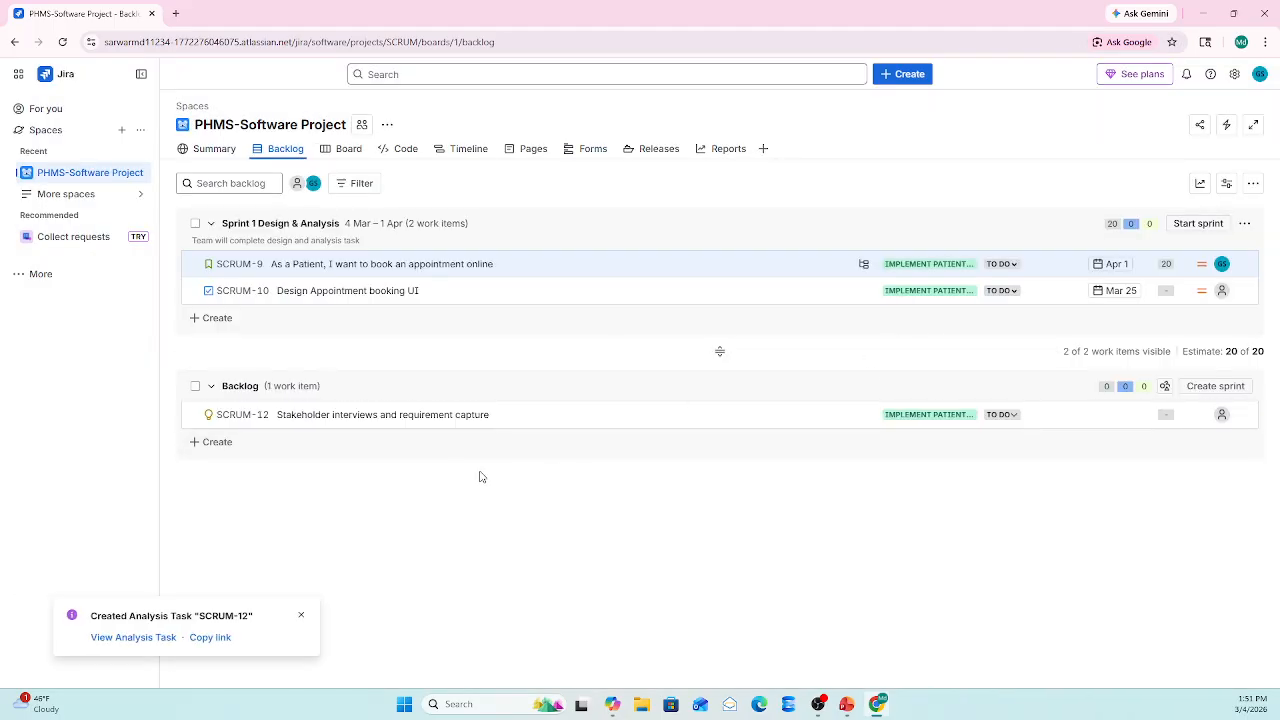
left_click_drag(406, 414, 375, 300)
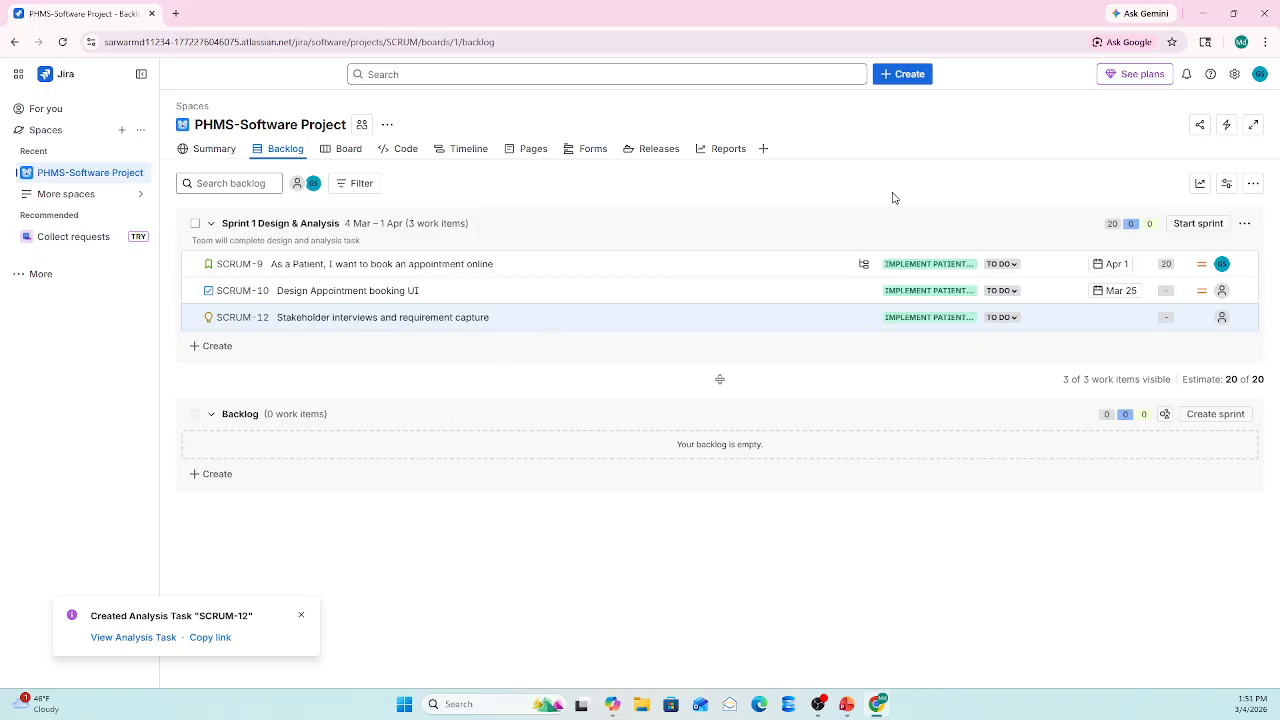
Start another Analysis Task work item in PHMS-Software Project, ready for its summary.
left_click(909, 74)
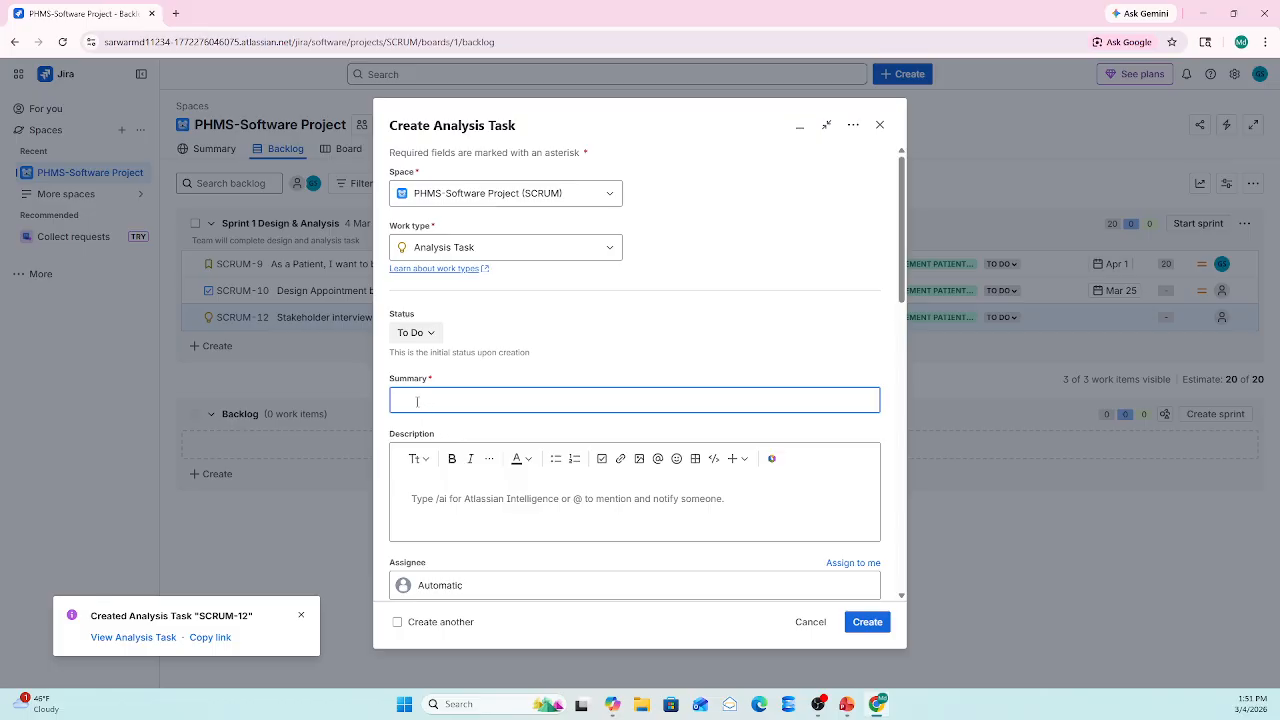
left_click(417, 401)
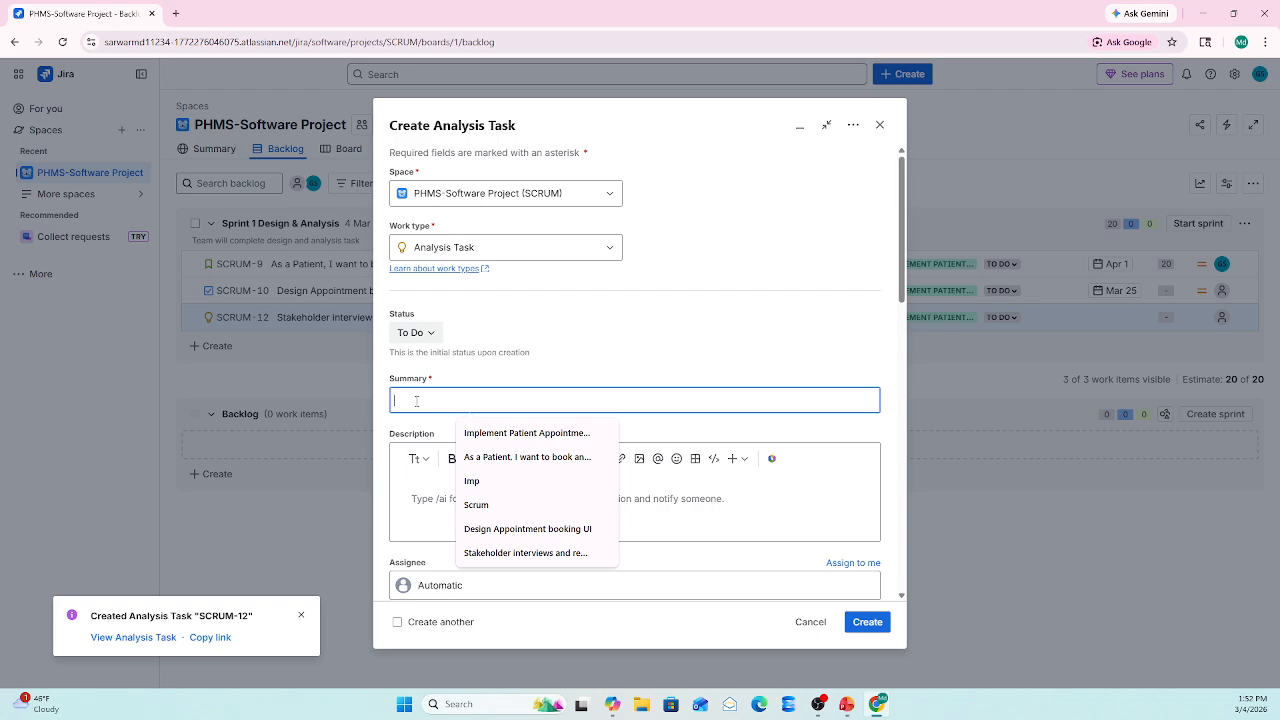
type("Test Team will")
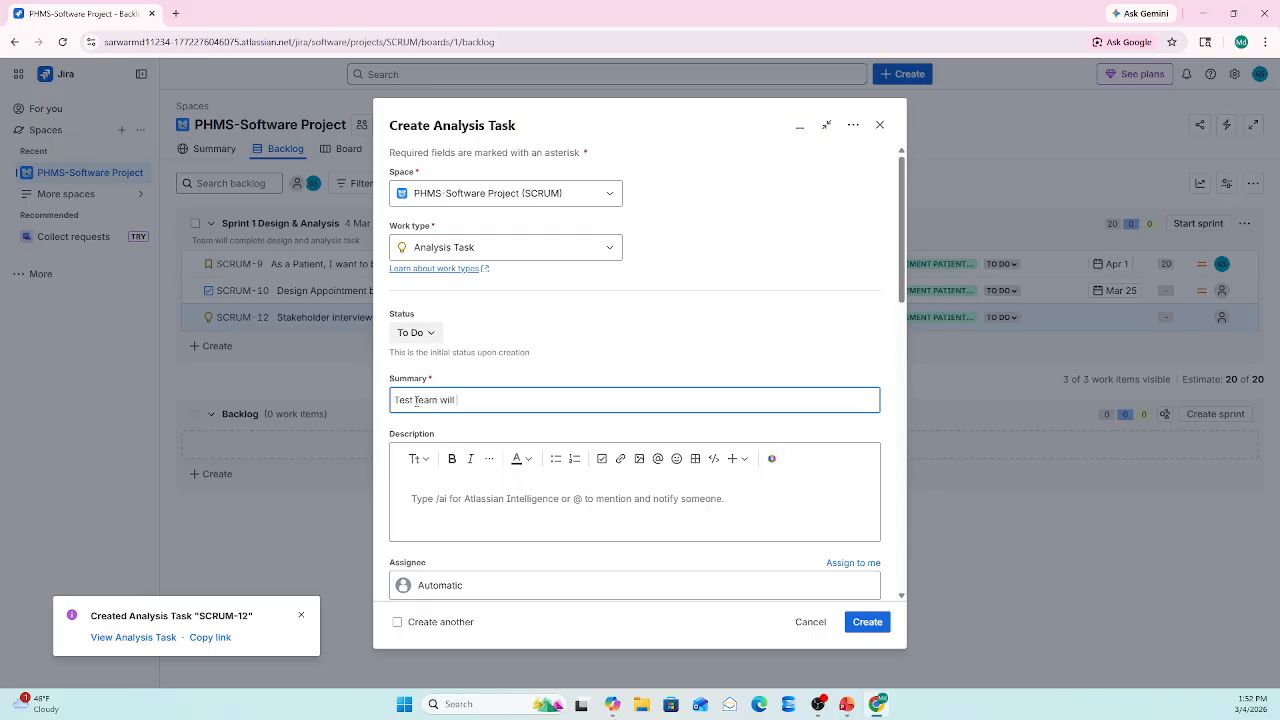
type(" analyse th")
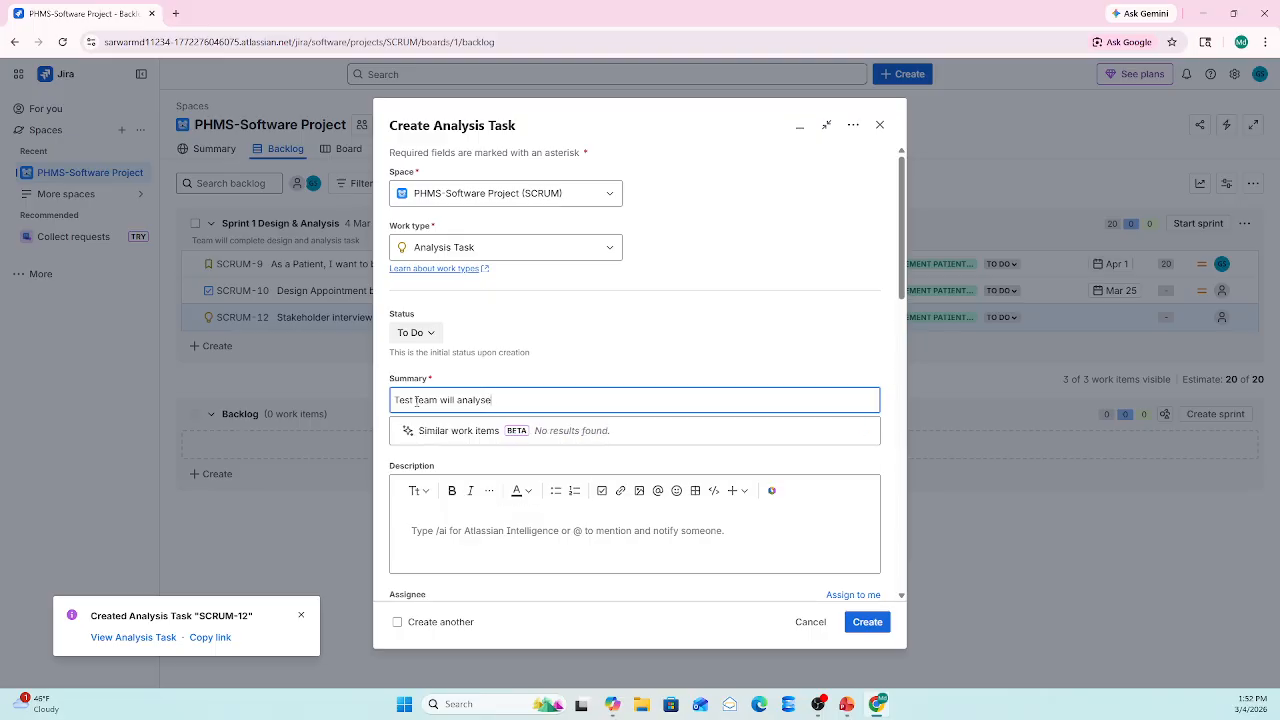
key("BackSpace")
key("BackSpace")
key("BackSpace")
key("BackSpace")
key("BackSpace")
key("BackSpace")
key("BackSpace")
key("BackSpace")
key("BackSpace")
key("BackSpace")
key("BackSpace")
key("BackSpace")
key("BackSpace")
key("BackSpace")
key("BackSpace")
key("BackSpace")
key("BackSpace")
key("BackSpace")
key("BackSpace")
key("BackSpace")
Enter "Testing team will analysis the Epci and requirement" as the summary of the new analysis task.
type("Tes")
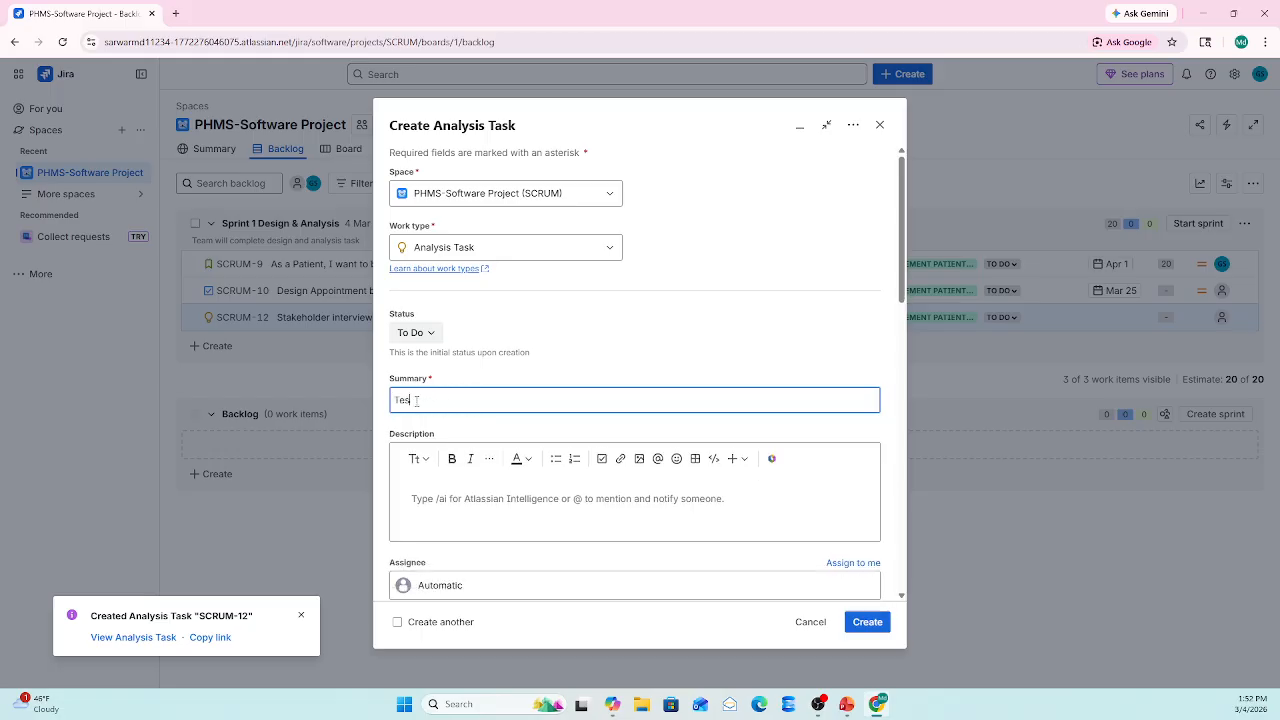
type("ting team ")
type("wi")
type("ll analyse th")
key("BackSpace")
key("BackSpace")
key("BackSpace")
key("BackSpace")
type("s")
key("BackSpace")
key("BackSpace")
key("BackSpace")
type("ysis the")
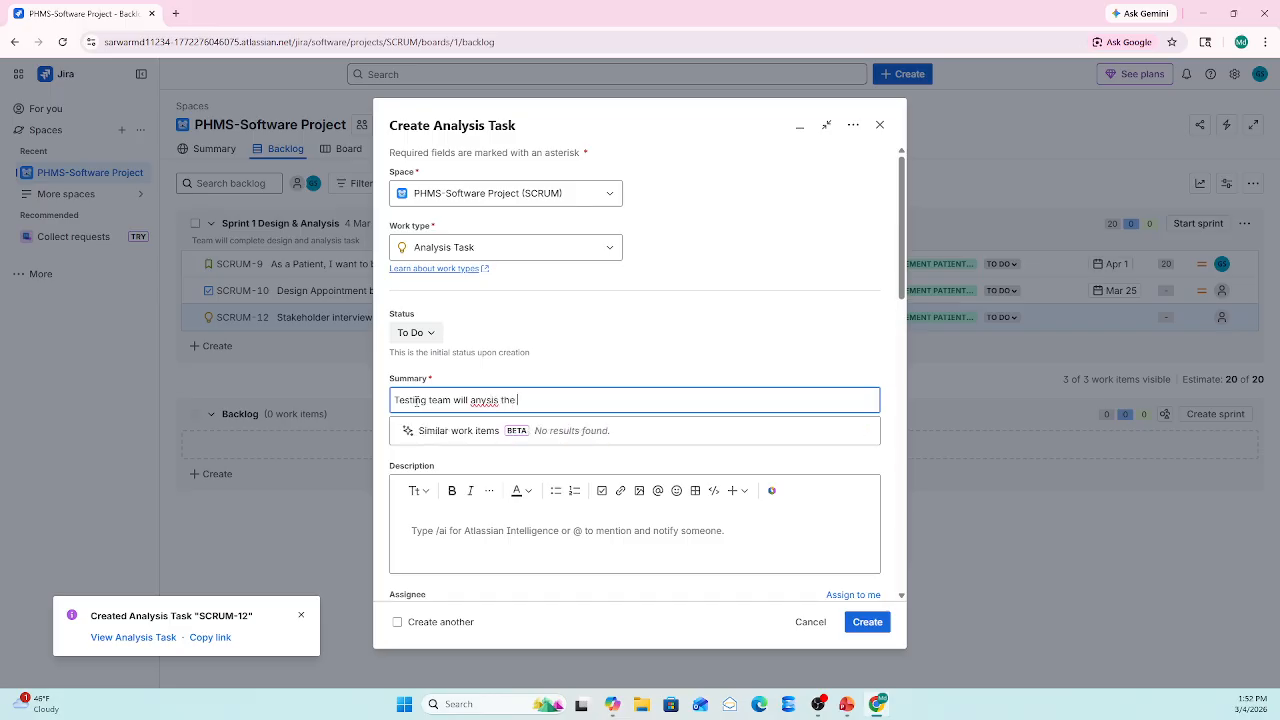
left_click(482, 399)
type("al")
left_click(550, 400)
type("Epci and requirement")
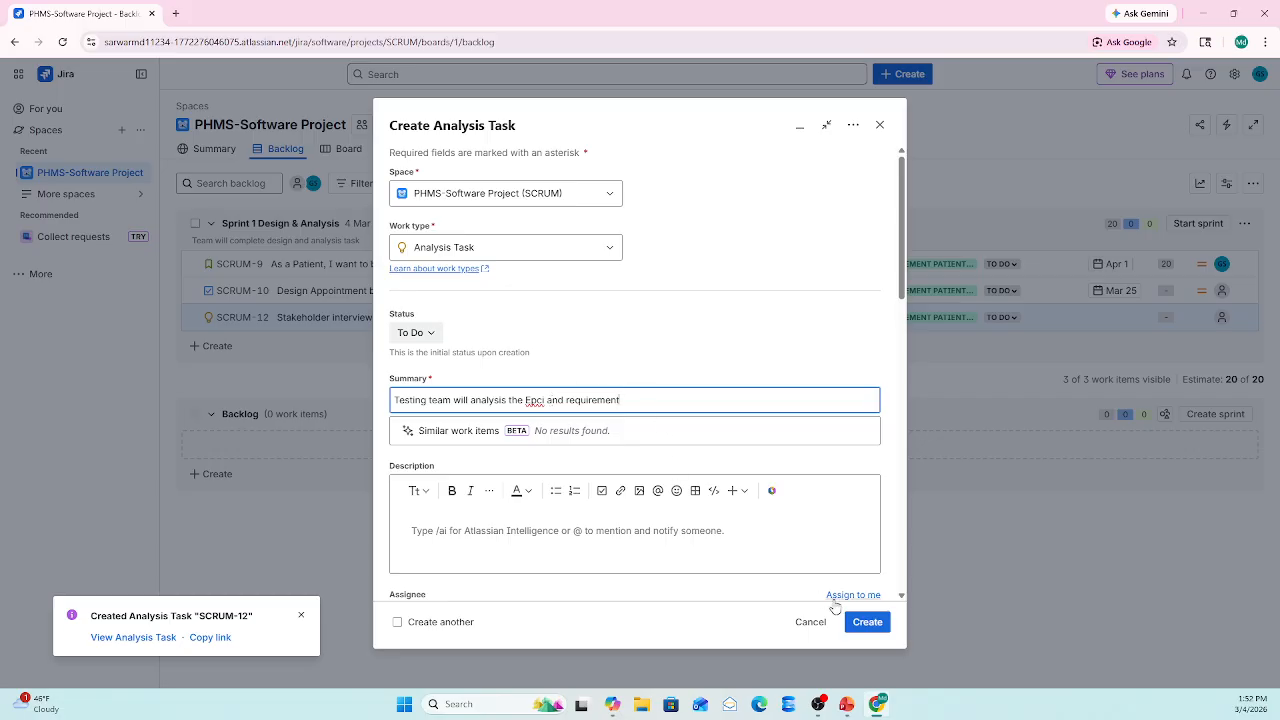
Create the testing team's analysis task, leaving its remaining optional fields unset.
left_click_drag(908, 272, 894, 580)
left_click(865, 622)
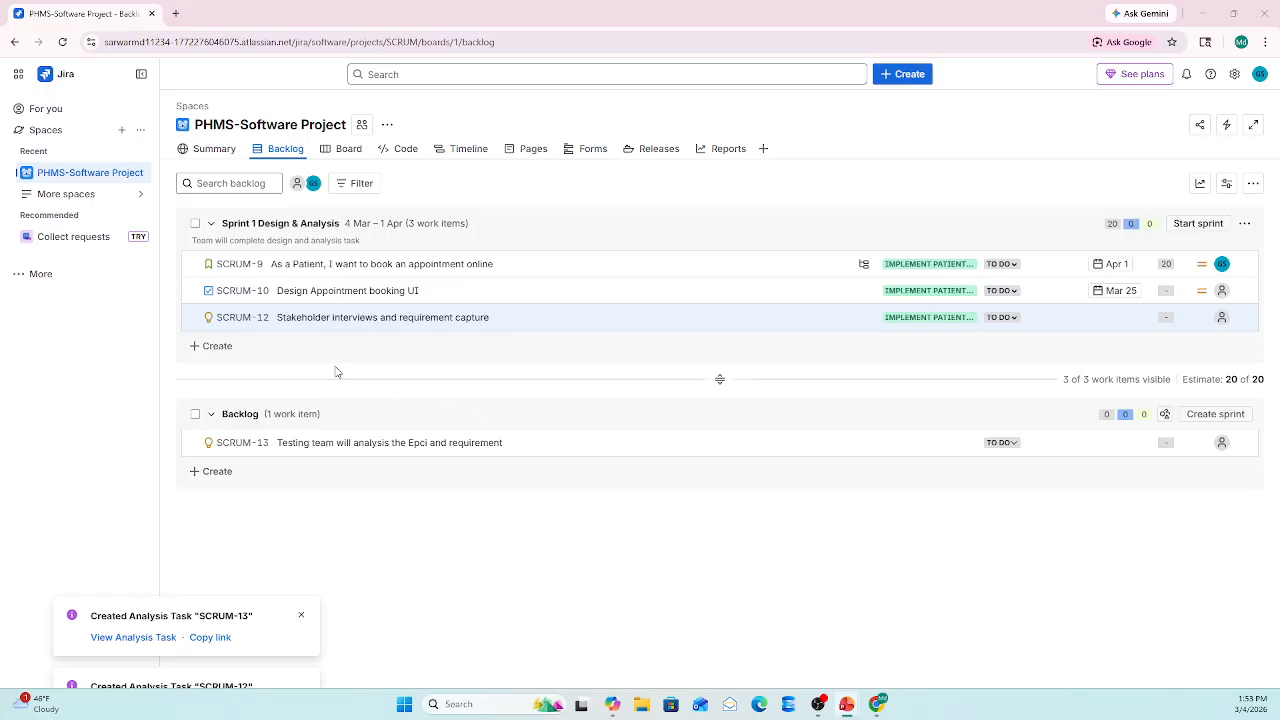
Open the SCRUM-12 Stakeholder interviews and requirement capture task in a separate browser tab.
left_click(229, 323)
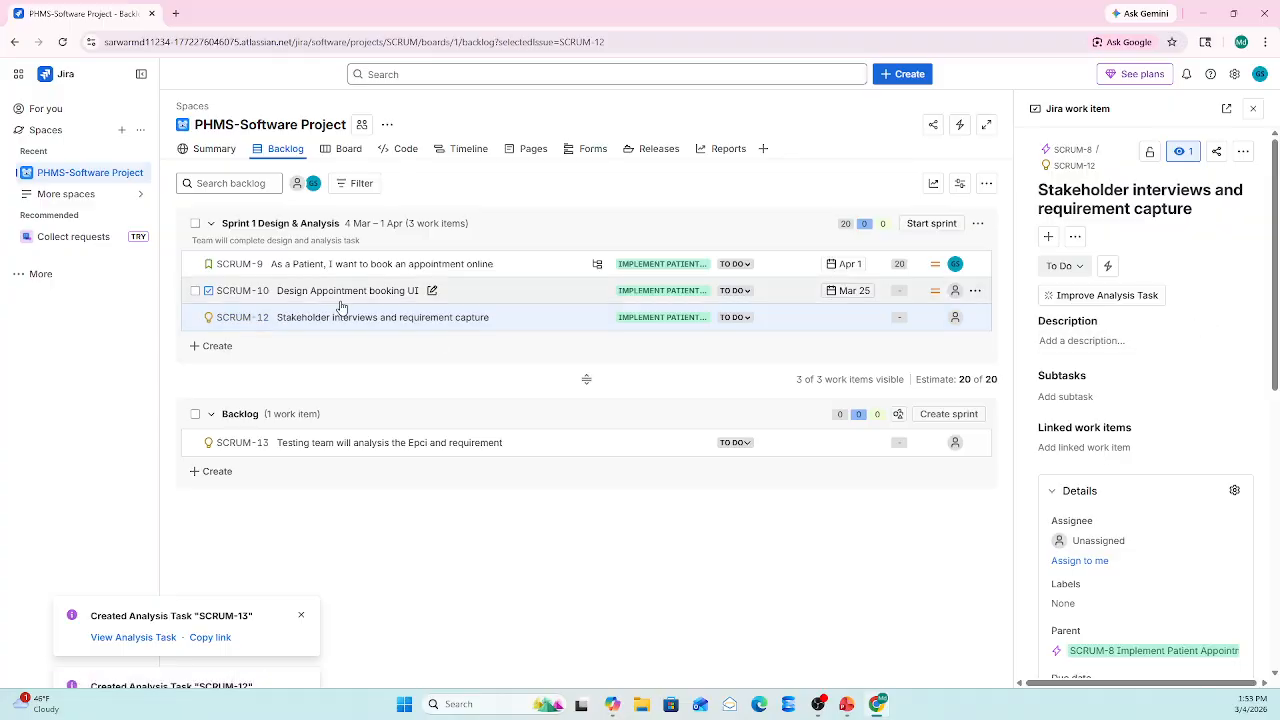
right_click(248, 319)
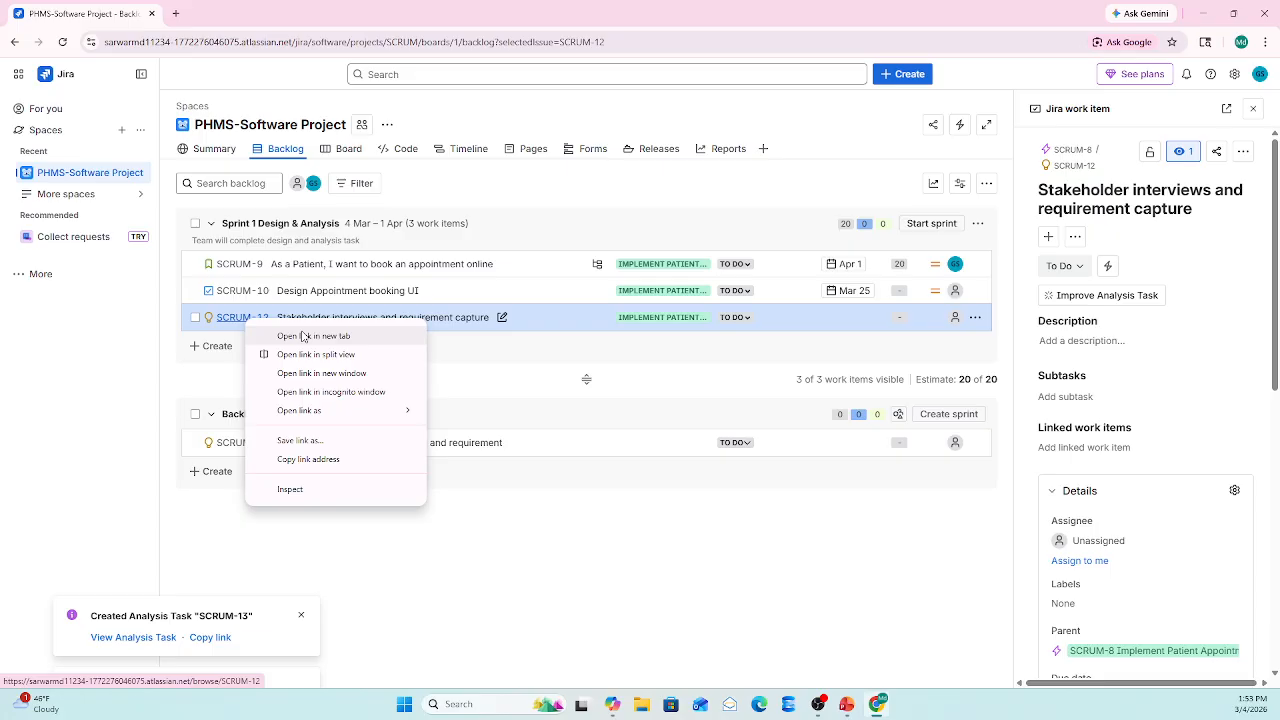
left_click(300, 334)
left_click(240, 13)
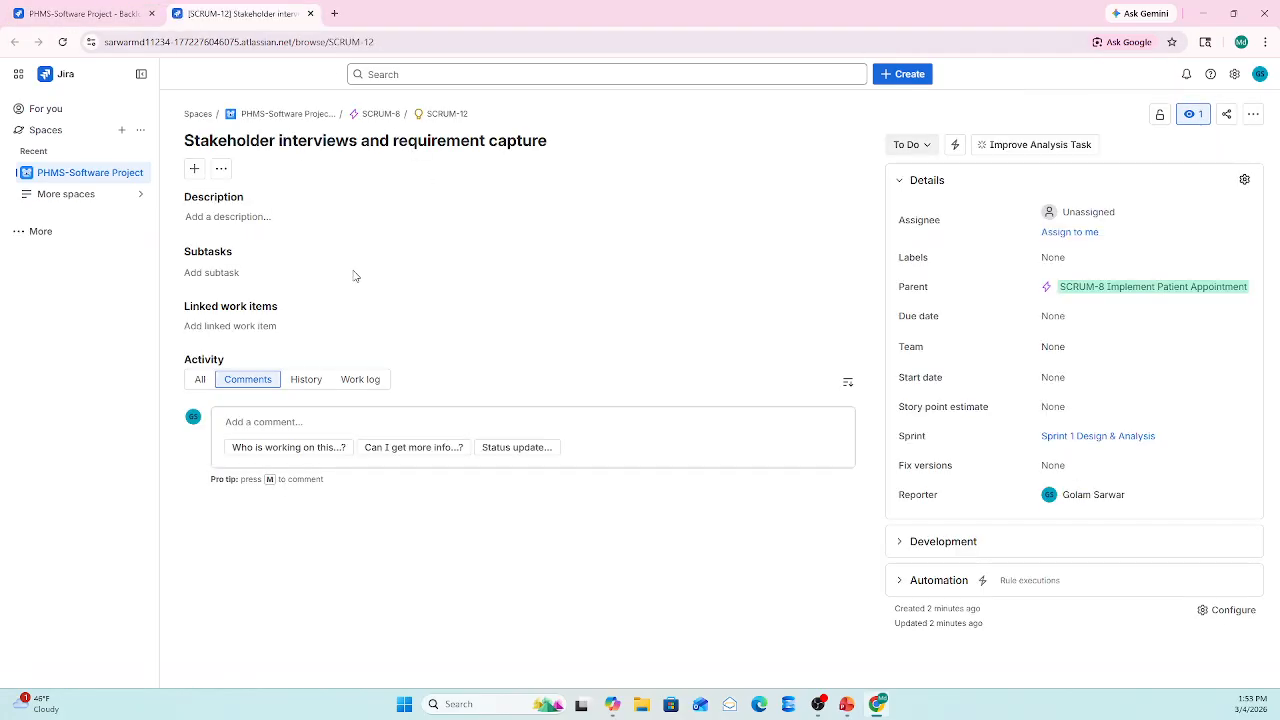
Add a subtask named "Test scenario identification" to the Stakeholder interviews and requirement capture task.
left_click(207, 276)
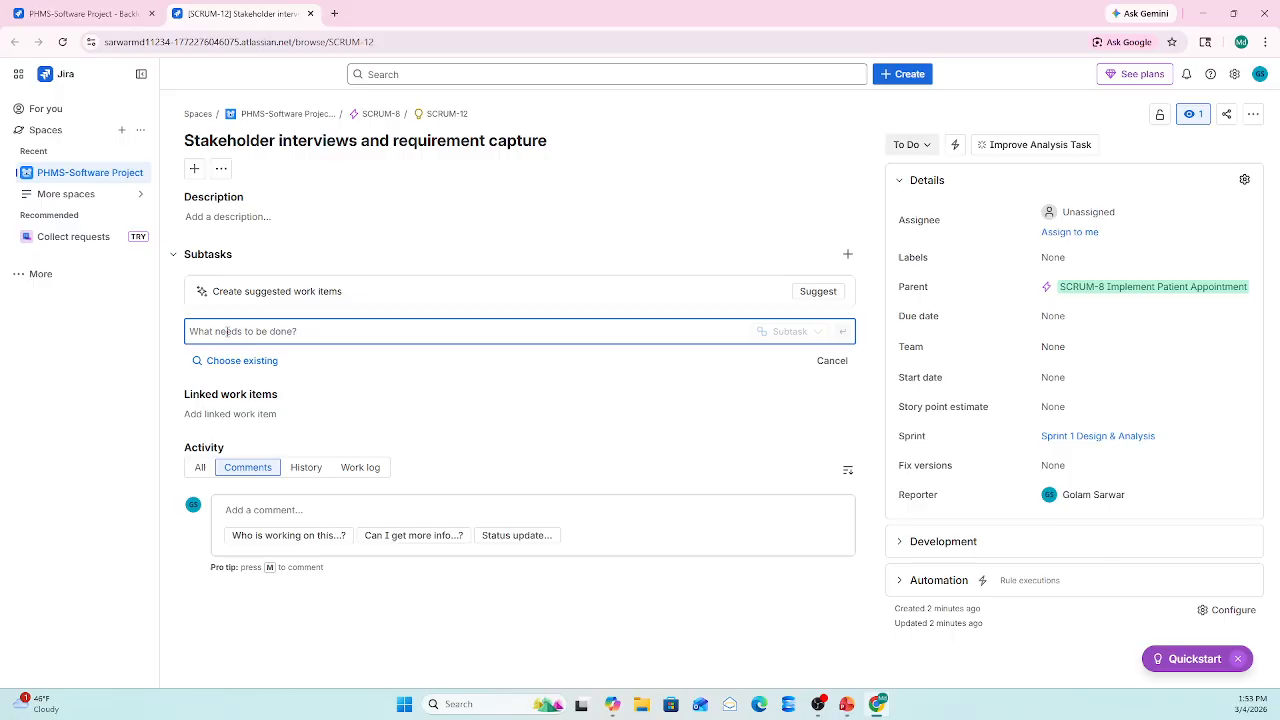
type("Te")
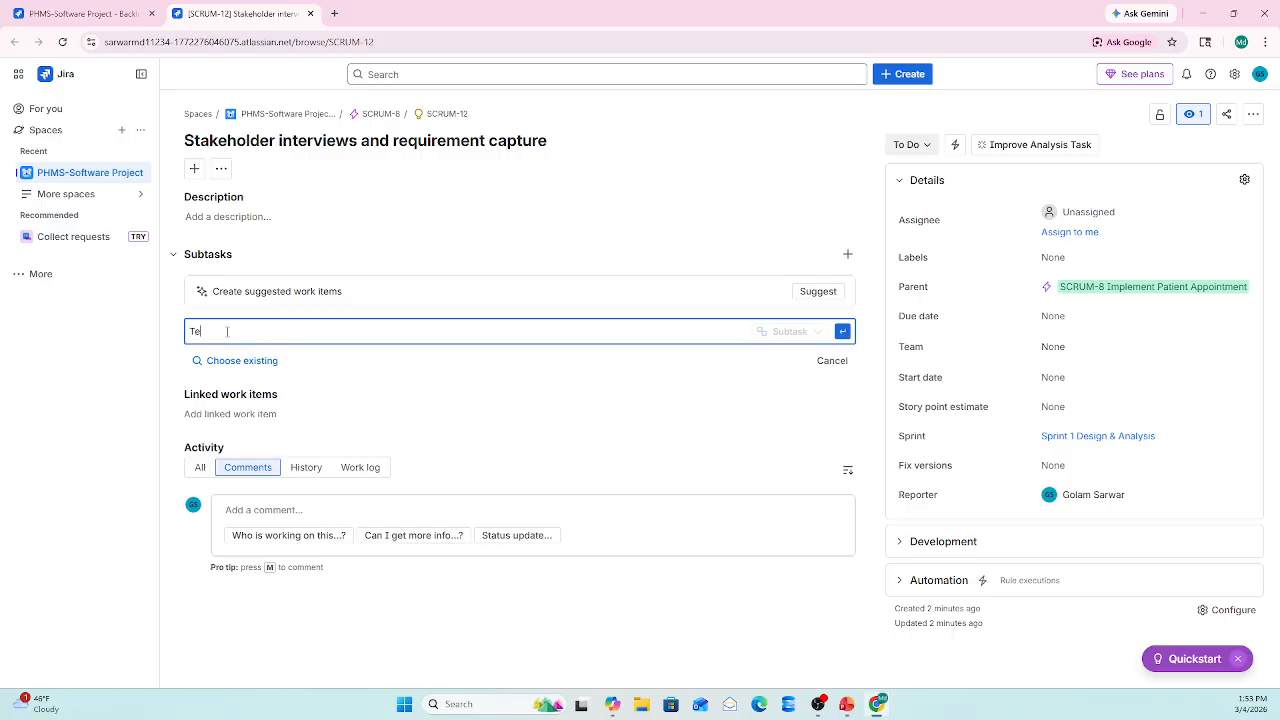
key("BackSpace")
type("Requiremetn")
key("BackSpace")
type("m")
key("BackSpace")
key("BackSpace")
key("BackSpace")
type("Te")
left_click(498, 401)
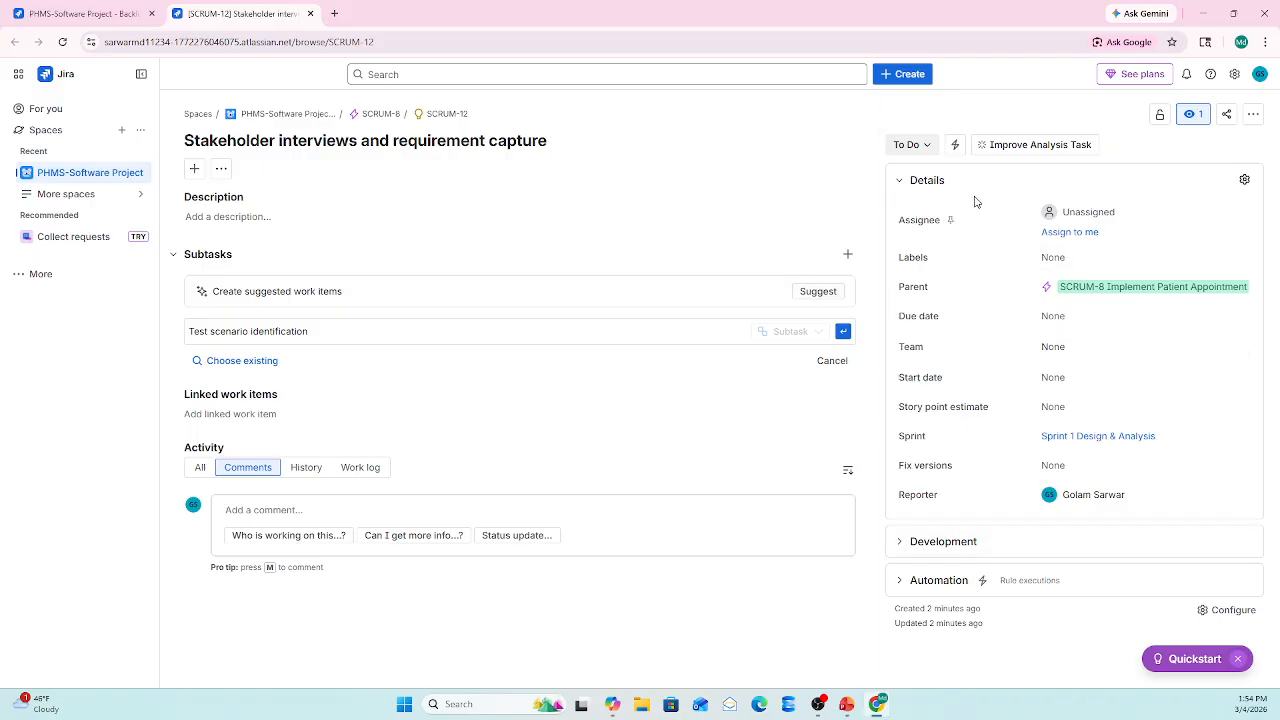
left_click(843, 333)
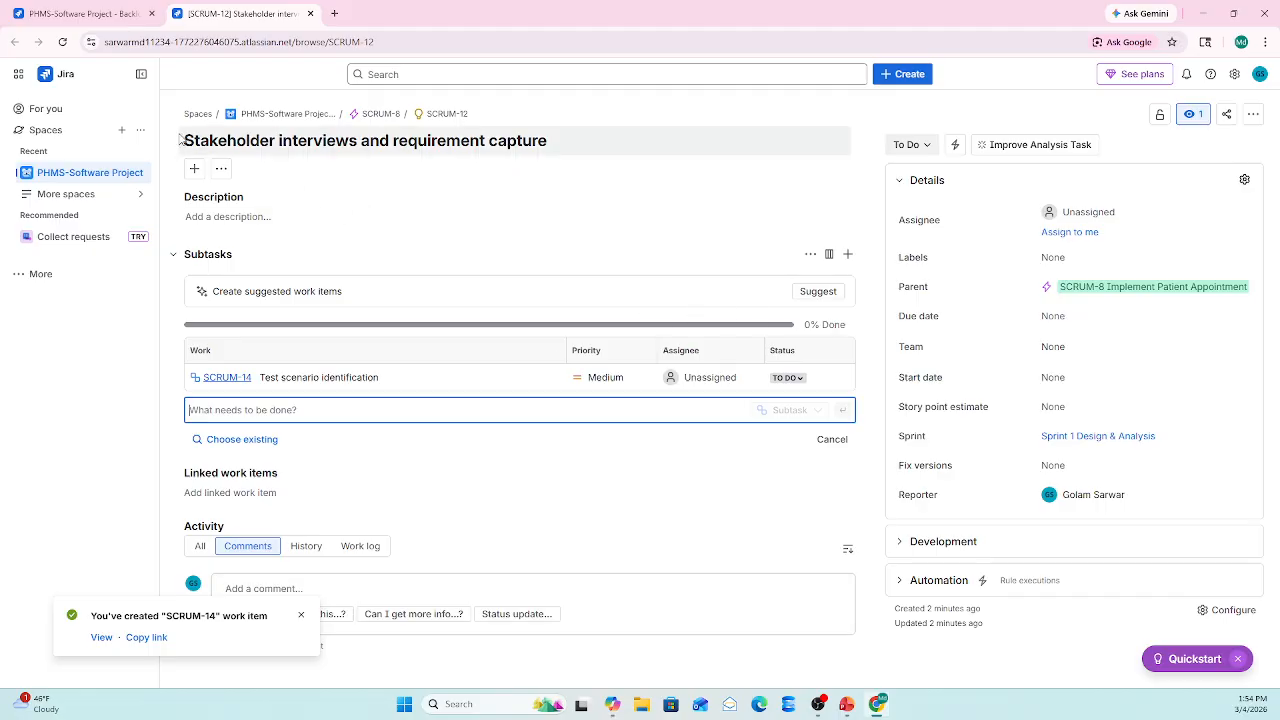
Close the task's separate tab, refresh the backlog, and check the project board before the sprint starts.
left_click(310, 13)
left_click(62, 42)
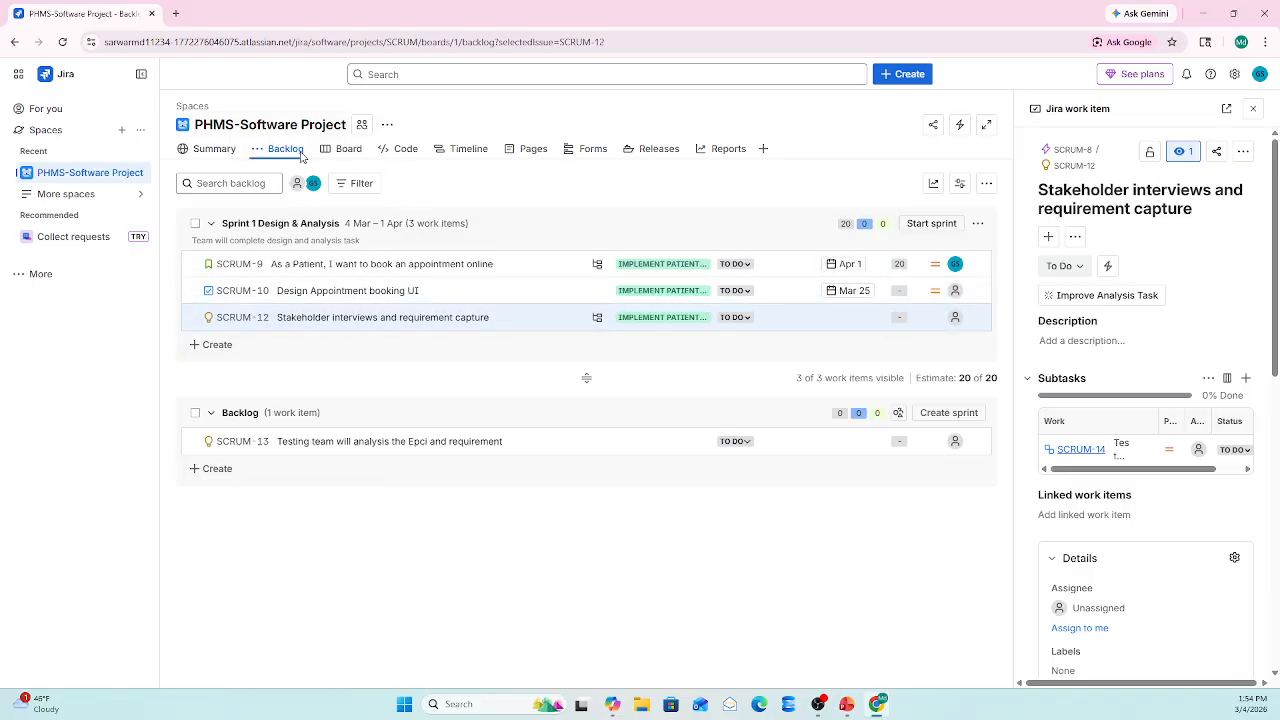
left_click(342, 156)
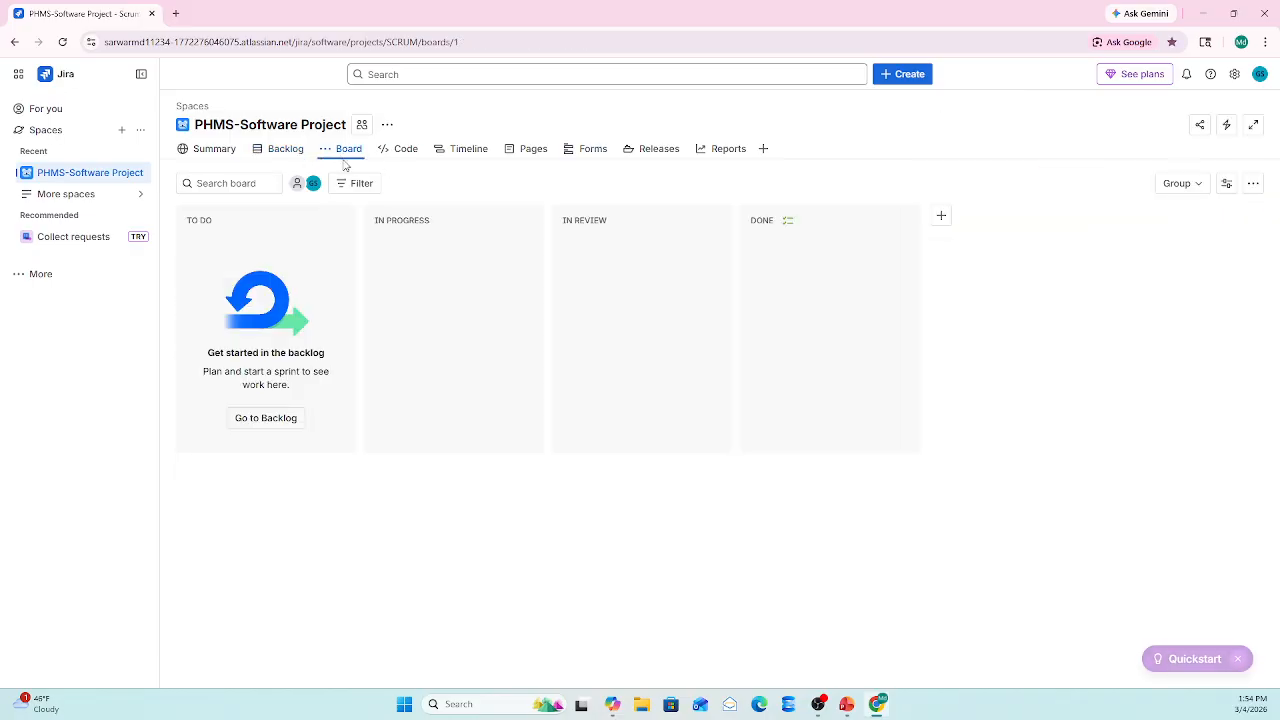
left_click(288, 152)
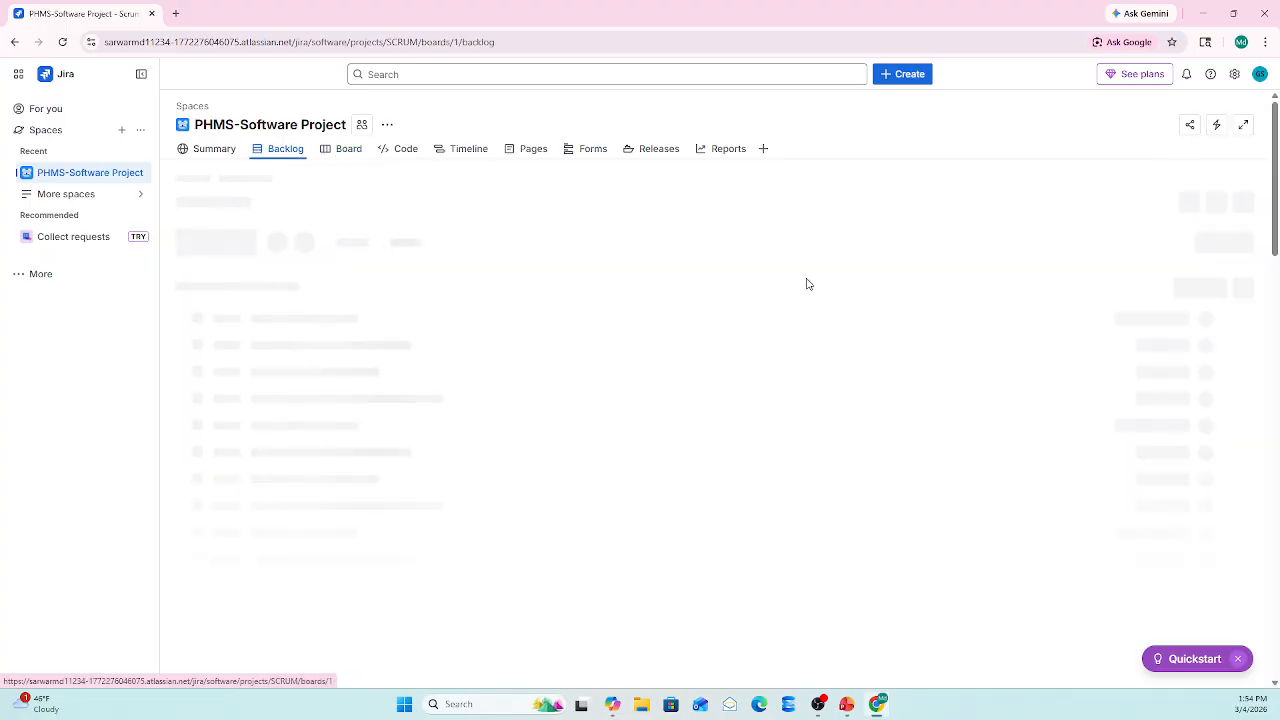
left_click(349, 150)
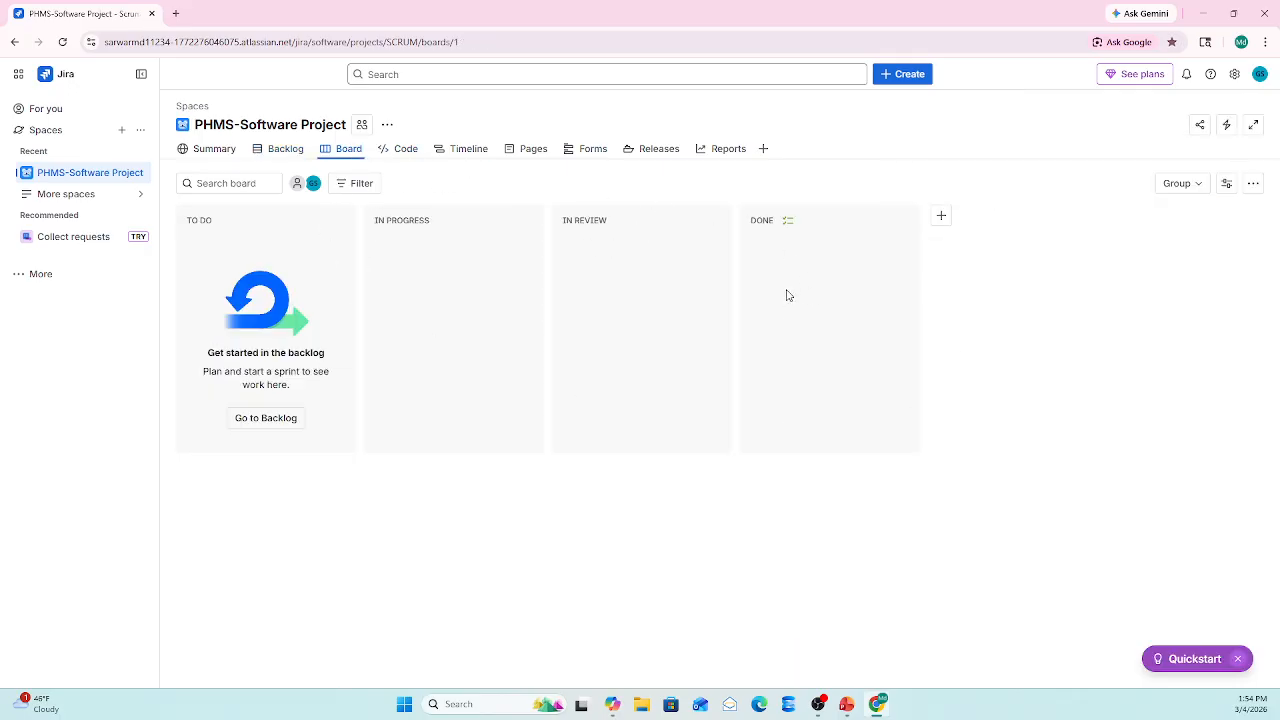
Start Sprint 1 Design & Analysis from the backlog, keeping its custom duration, 4/1/2026 end date and sprint goal.
left_click(287, 155)
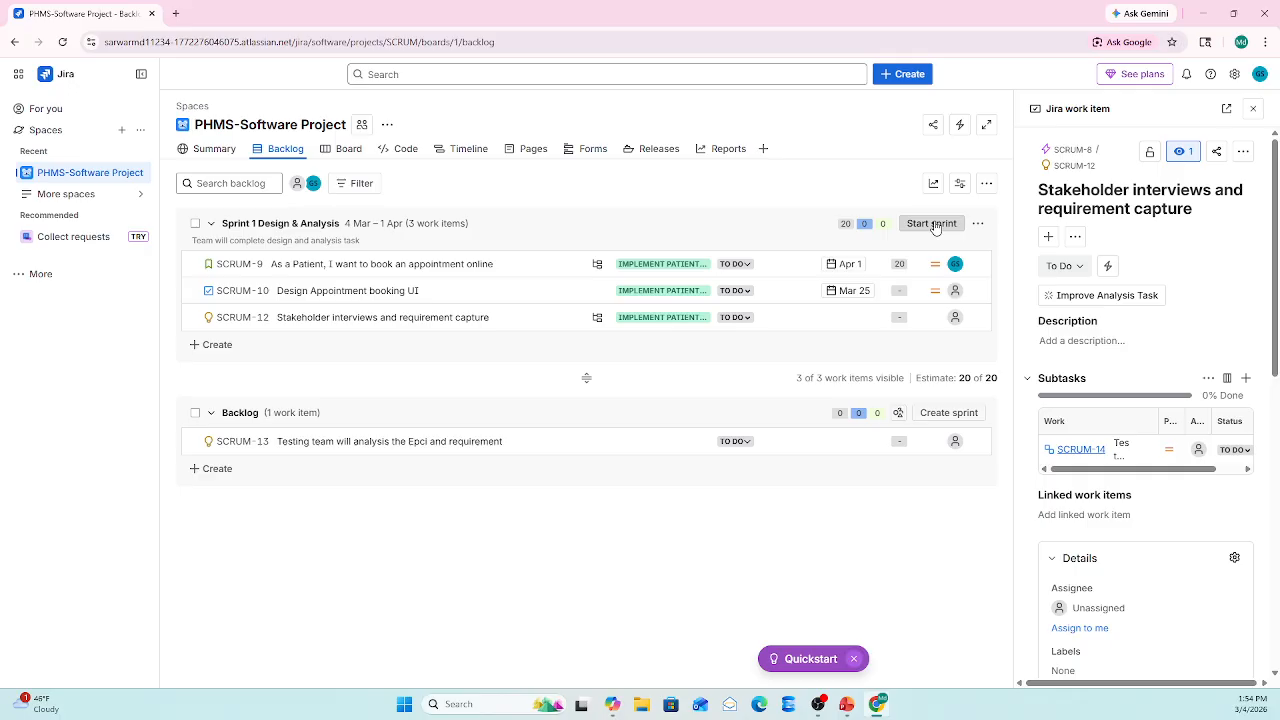
left_click(933, 223)
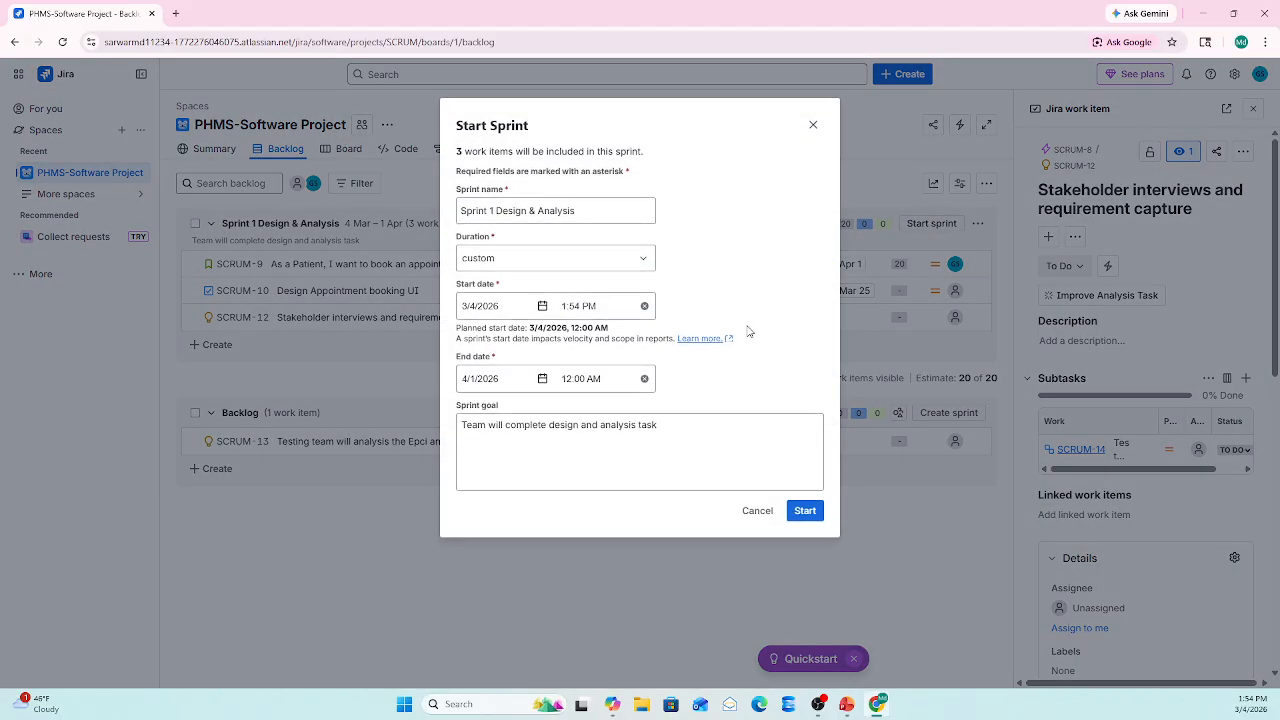
left_click(805, 511)
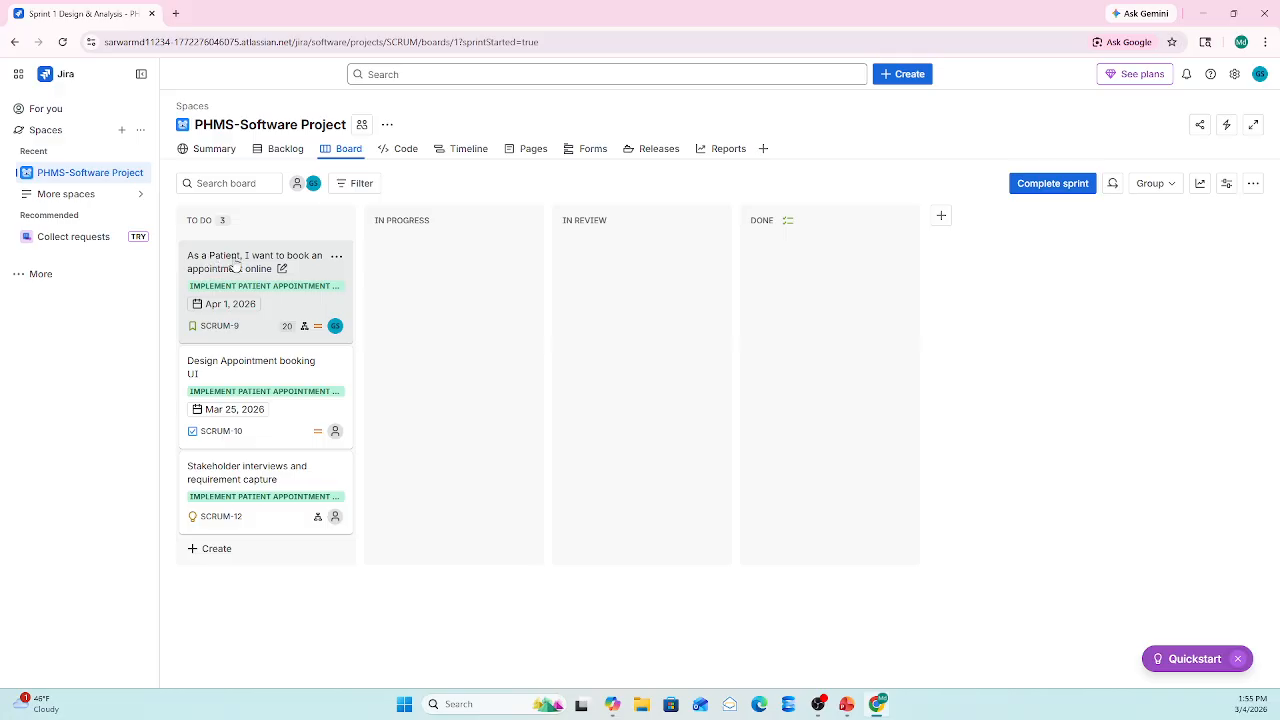
Move the SCRUM-9 patient booking story and the SCRUM-12 stakeholder interviews task to In Progress on the board.
left_click_drag(228, 262, 370, 250)
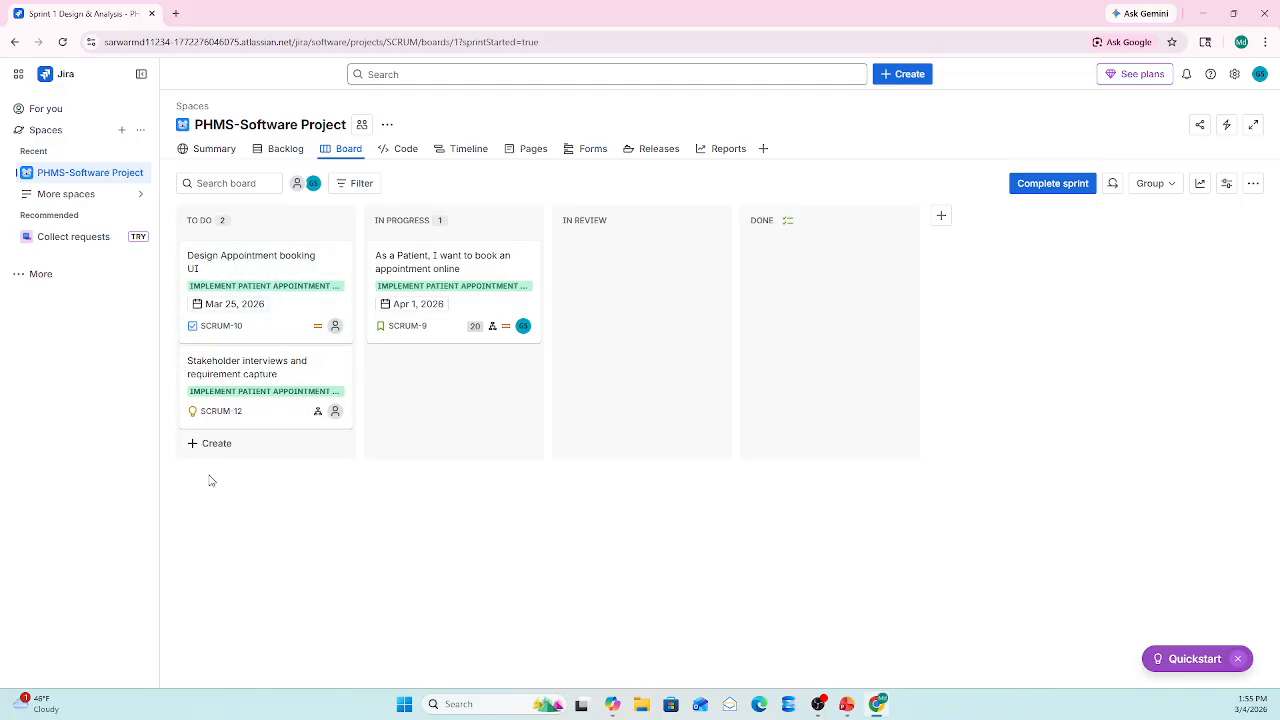
left_click_drag(212, 390, 360, 361)
left_click_drag(229, 365, 378, 364)
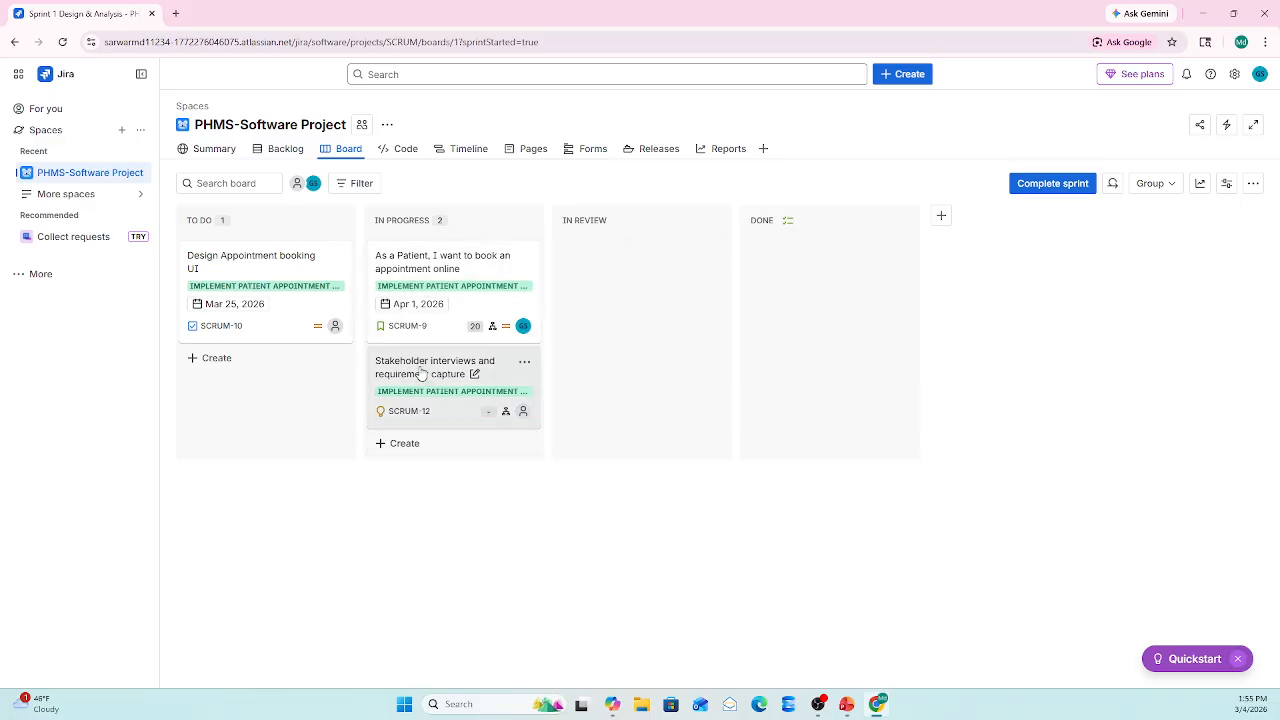
left_click_drag(417, 266, 540, 229)
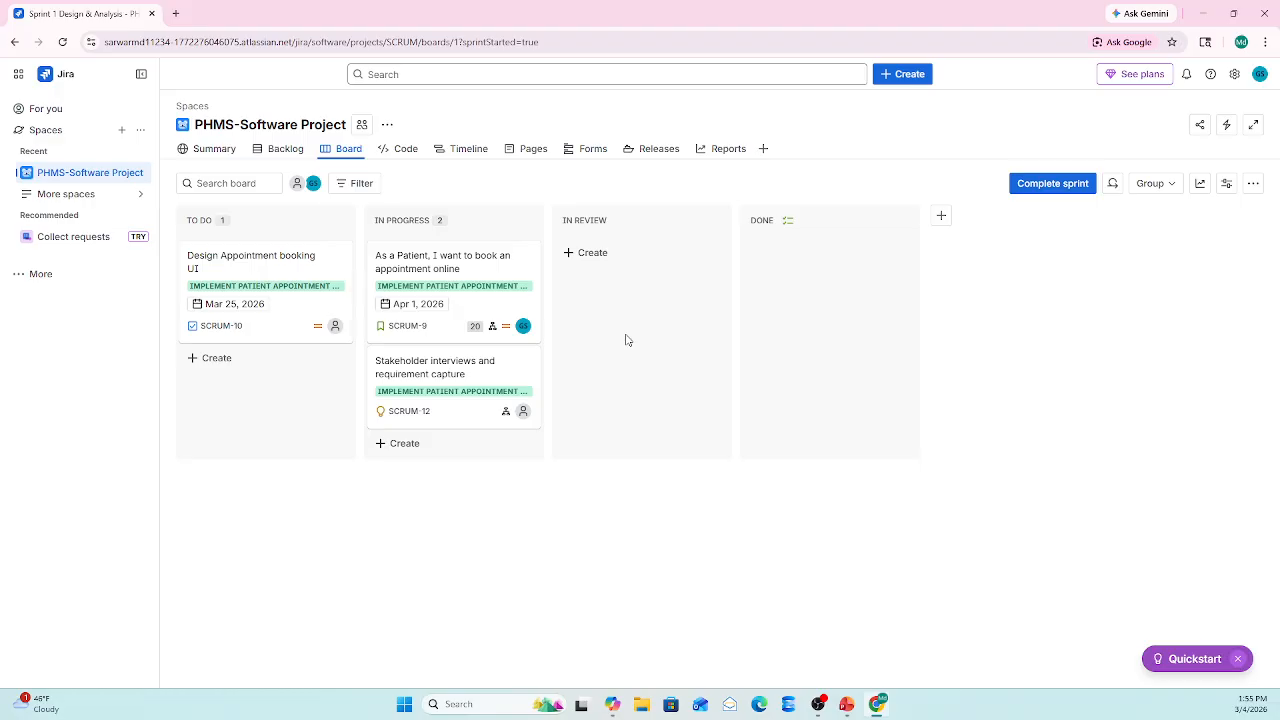
Return to the backlog of PHMS-Software Project.
left_click(285, 149)
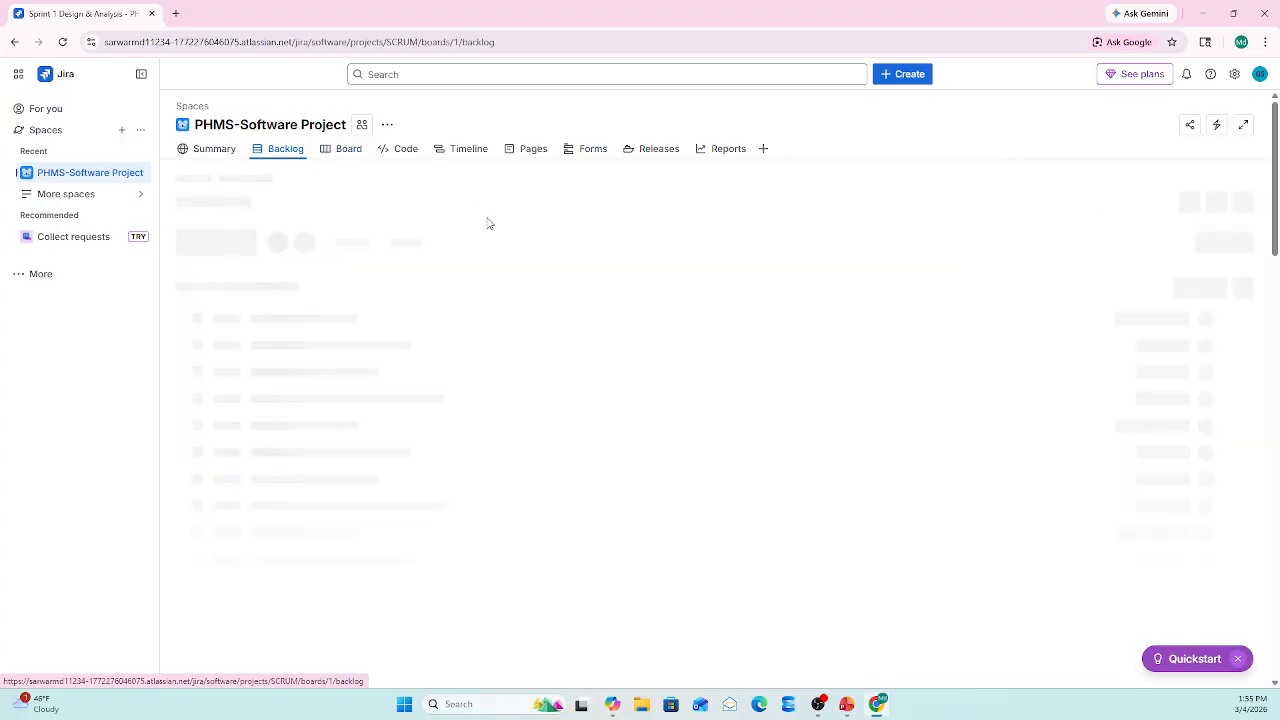